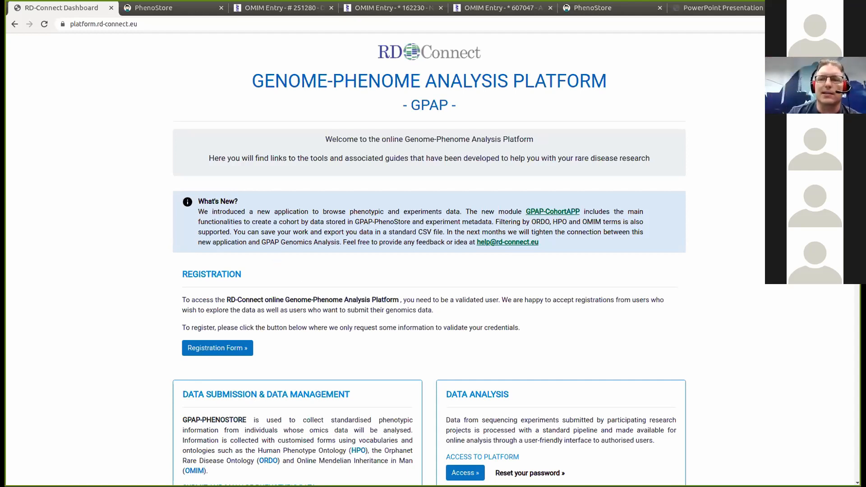
- Open the GPAP playground modules and start the Genomics Analysis playground trial
scroll(428, 260, down, 5)
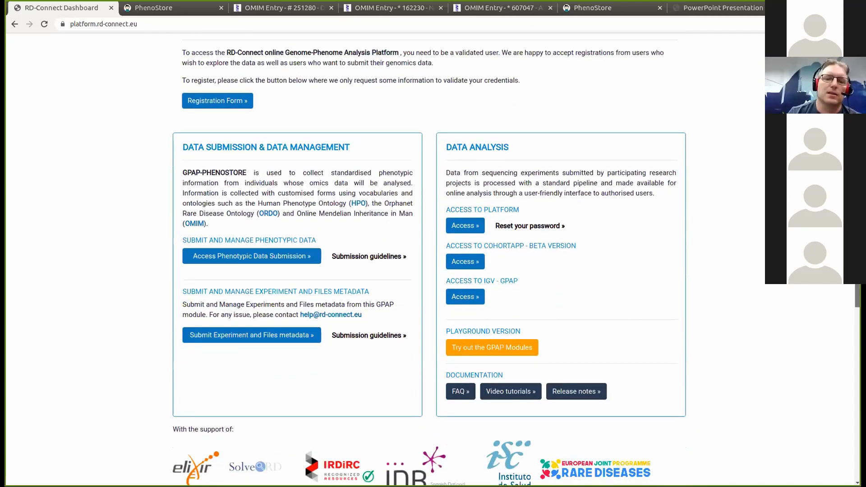
scroll(429, 259, up, 1)
scroll(429, 259, up, 1)
scroll(428, 260, down, 1)
click(482, 375)
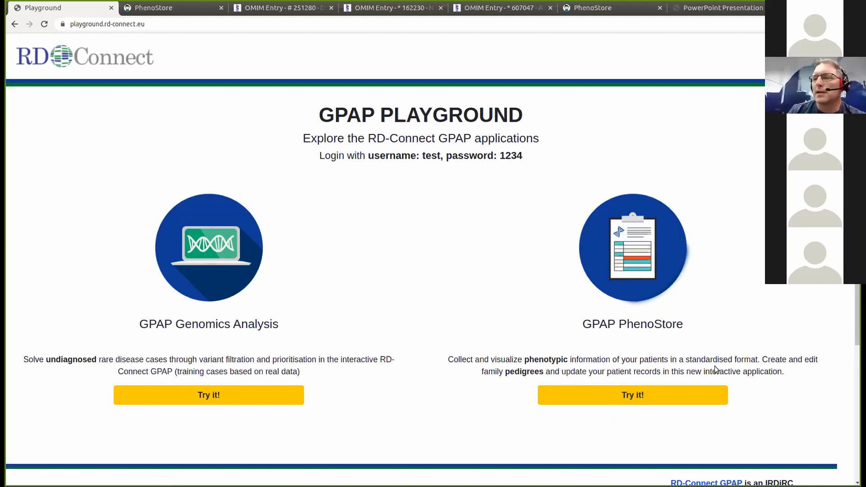
click(194, 403)
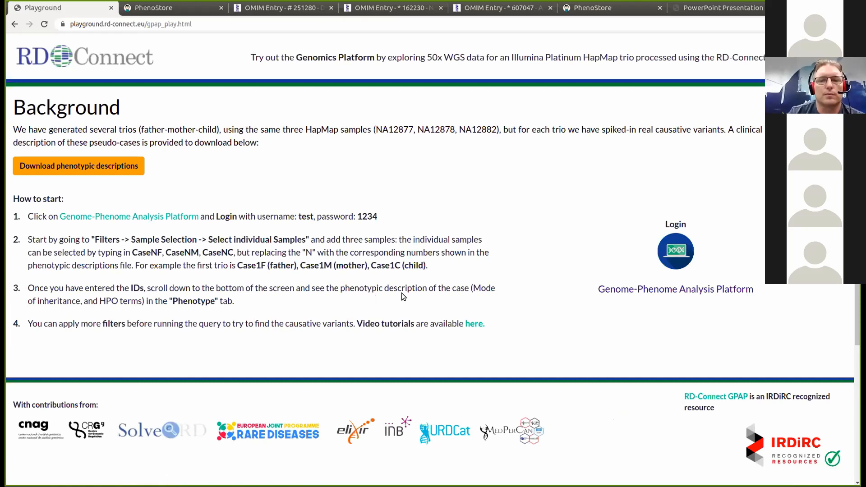
- Log in to the Genome-Phenome Analysis Platform with the demo username and password, dismissing Chrome's password prompts
click(676, 290)
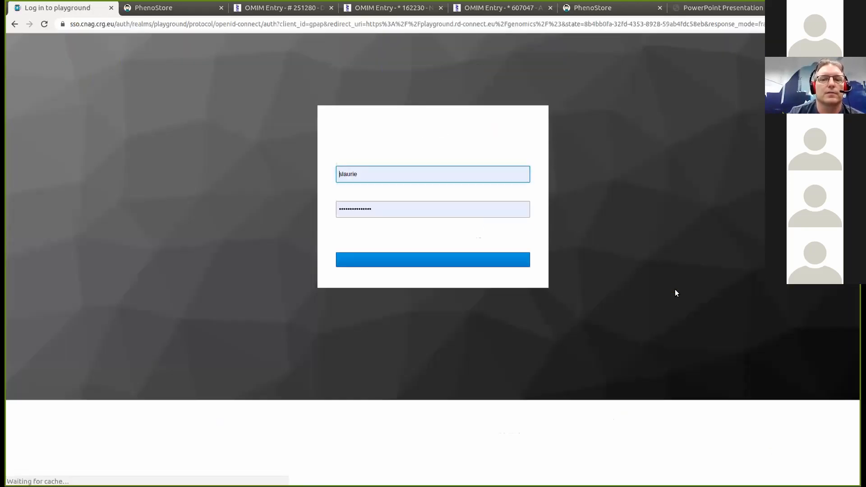
click(383, 174)
key(ctrl+a)
text(test)
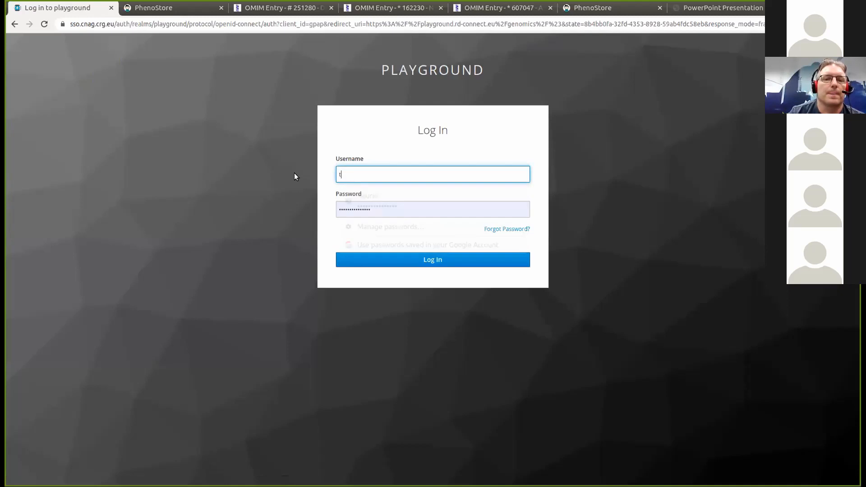
click(413, 211)
key(ctrl+a)
text(tes)
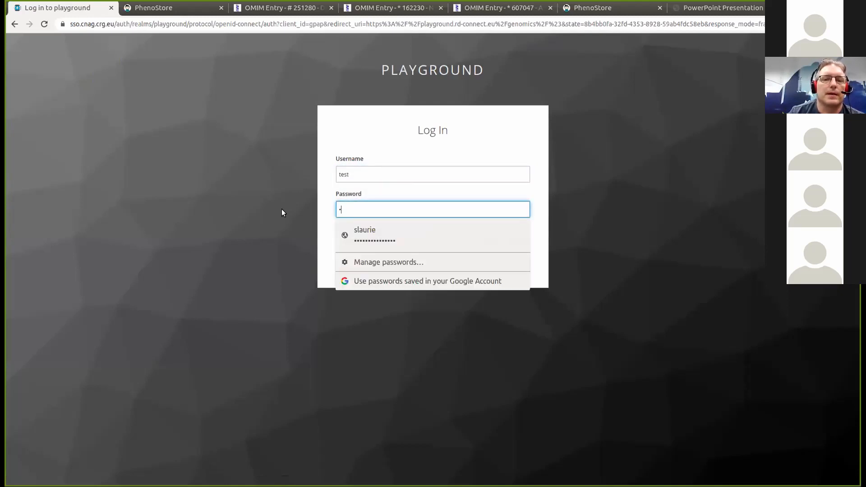
text(t)
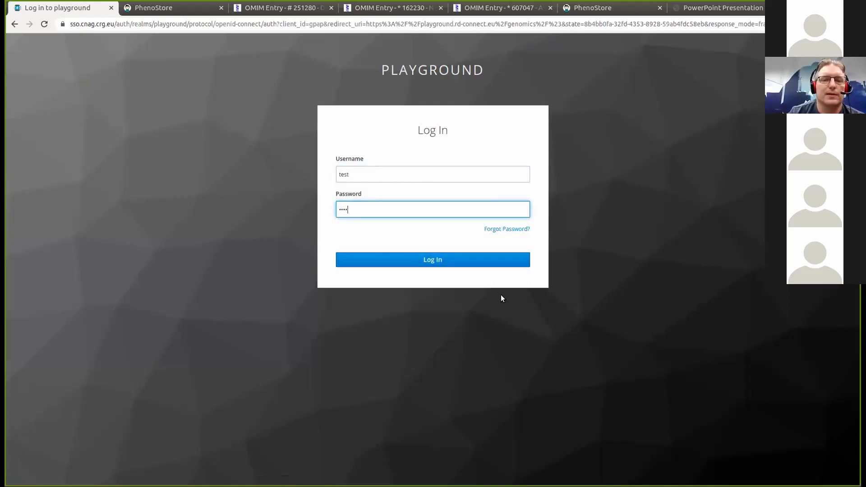
click(426, 258)
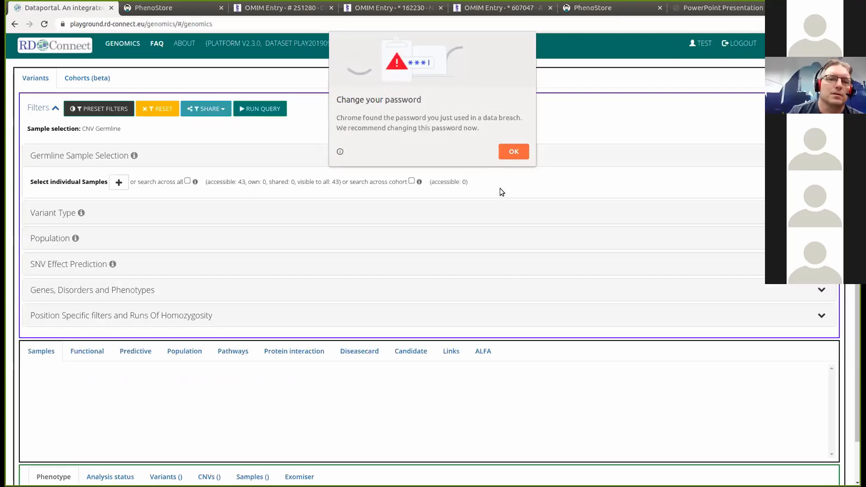
click(509, 154)
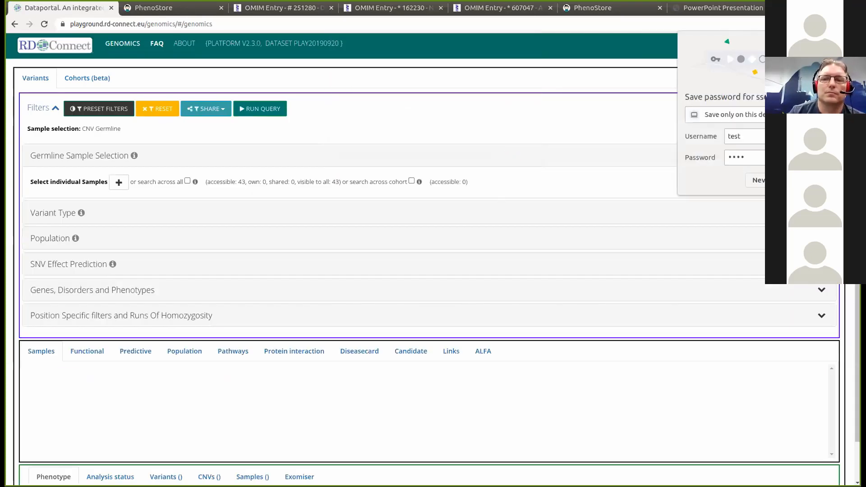
click(759, 180)
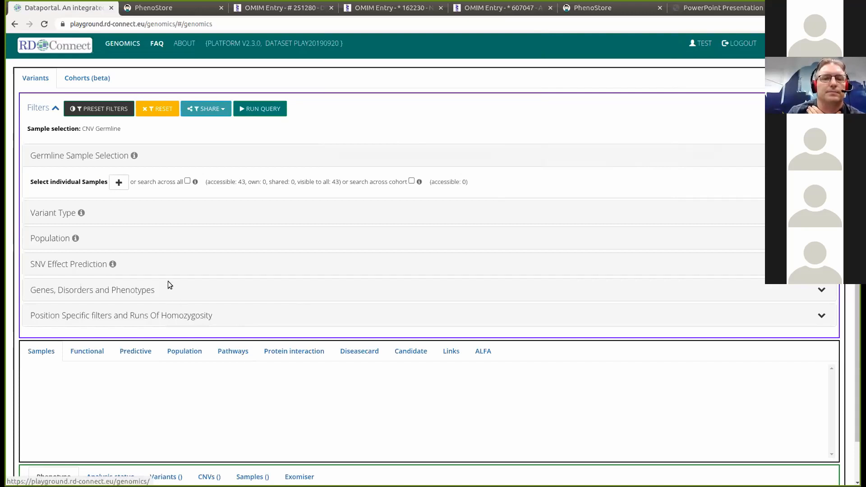
- Add a germline sample row and choose Case1C P0007498 as the affected sample
click(119, 182)
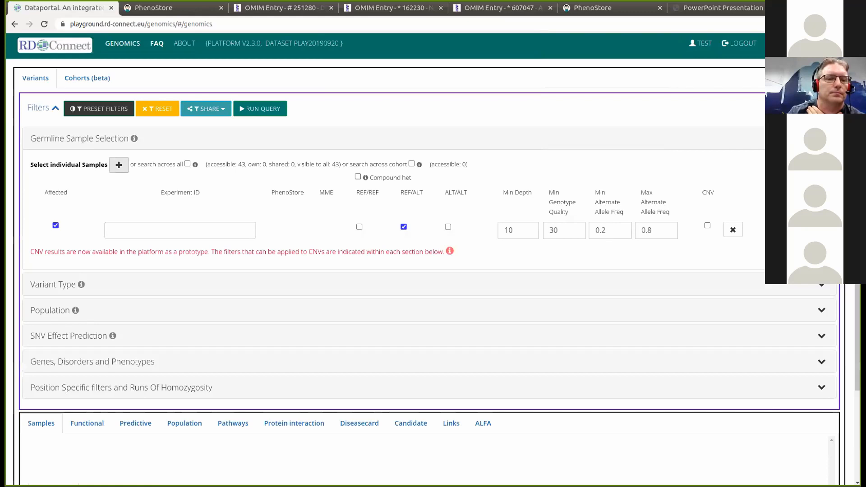
mouse_move(8, 339)
click(81, 394)
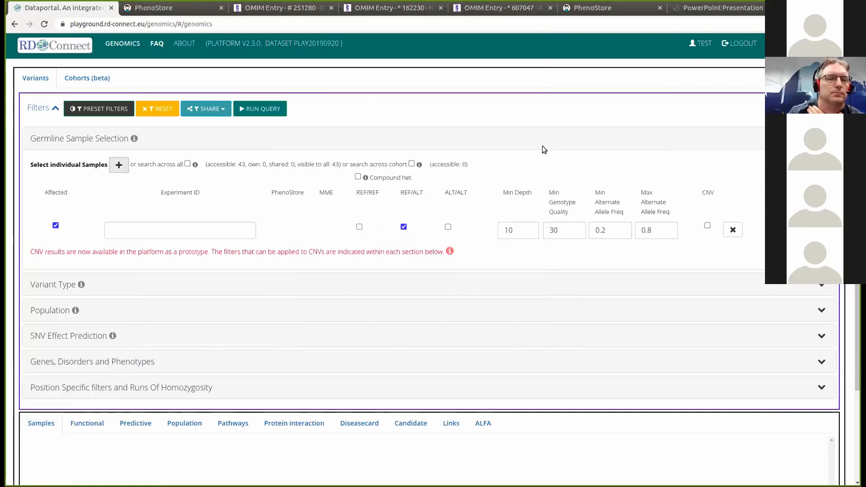
mouse_move(8, 339)
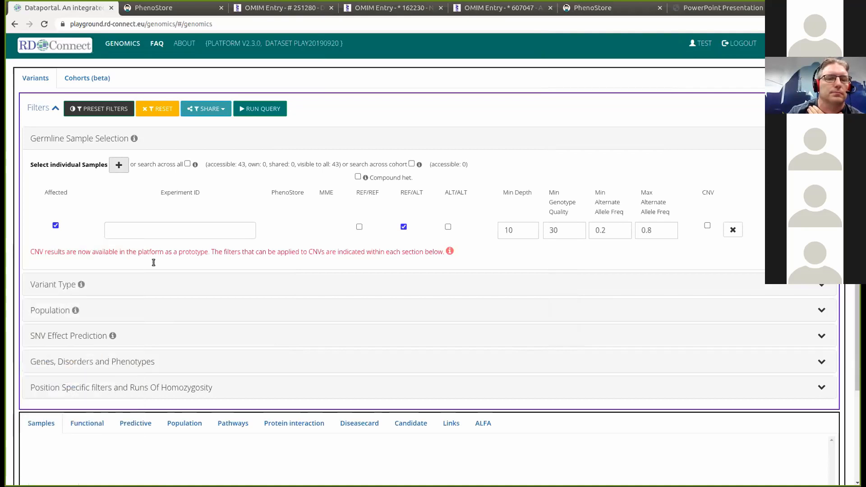
click(197, 235)
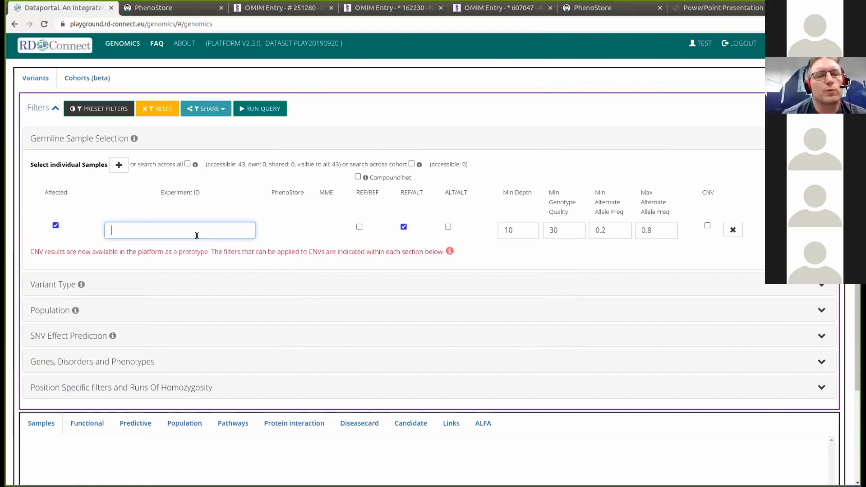
text(case)
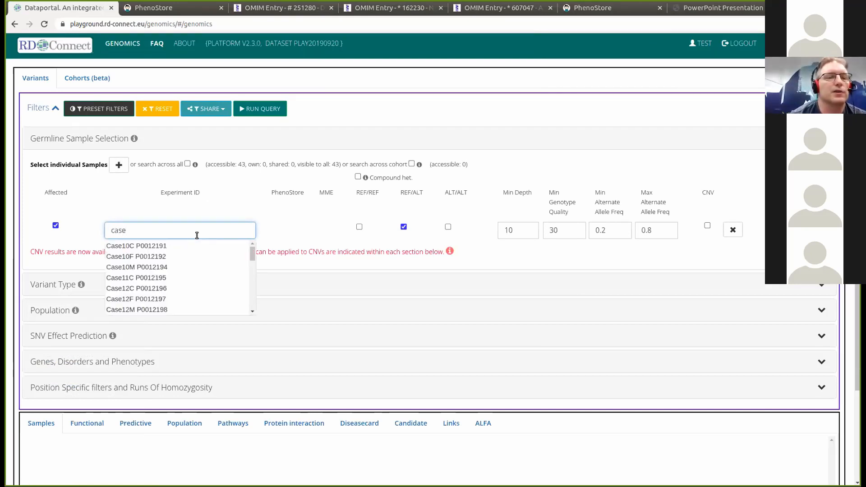
text(1)
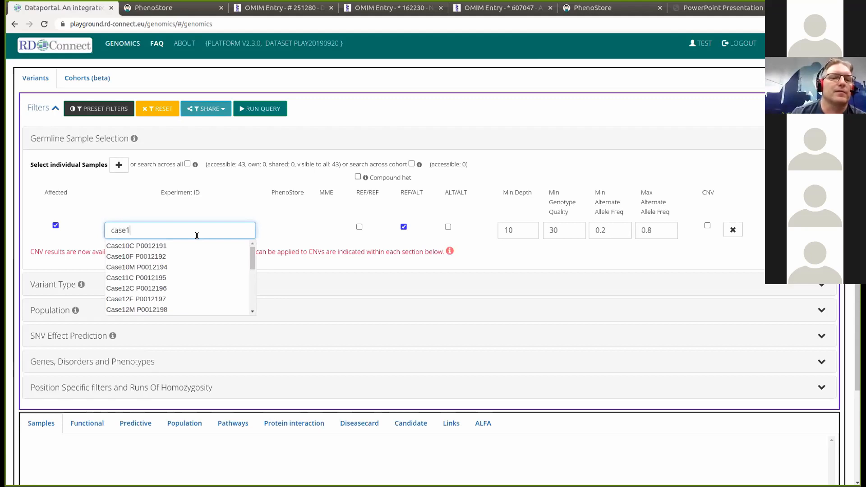
drag(250, 253, 252, 302)
click(222, 286)
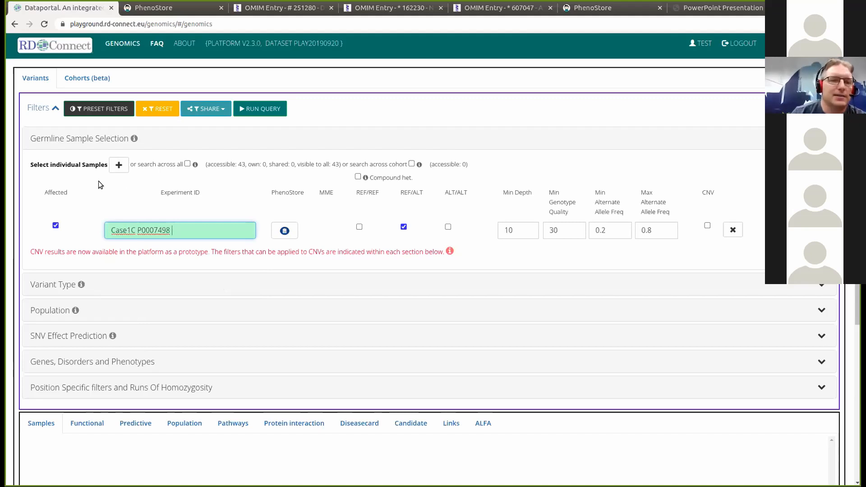
- Add two more rows, fill the second with Case1F P0007499, and begin the third
click(118, 164)
click(119, 164)
click(145, 255)
text(1f)
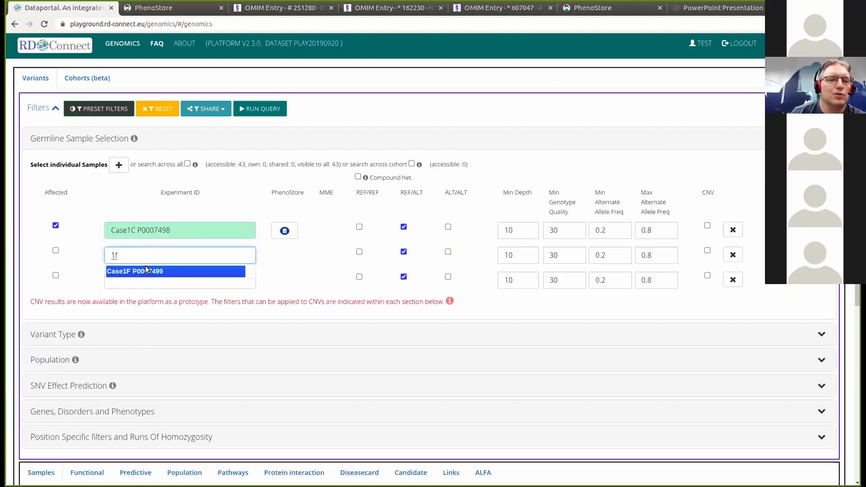
click(146, 269)
click(149, 285)
- Enter 1m and choose Case1M P0007500 in the third Experiment ID row
text(1m)
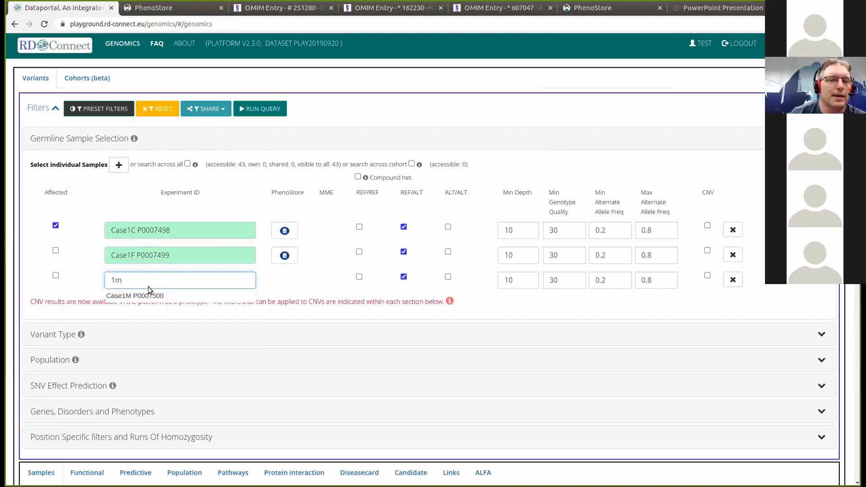
click(150, 295)
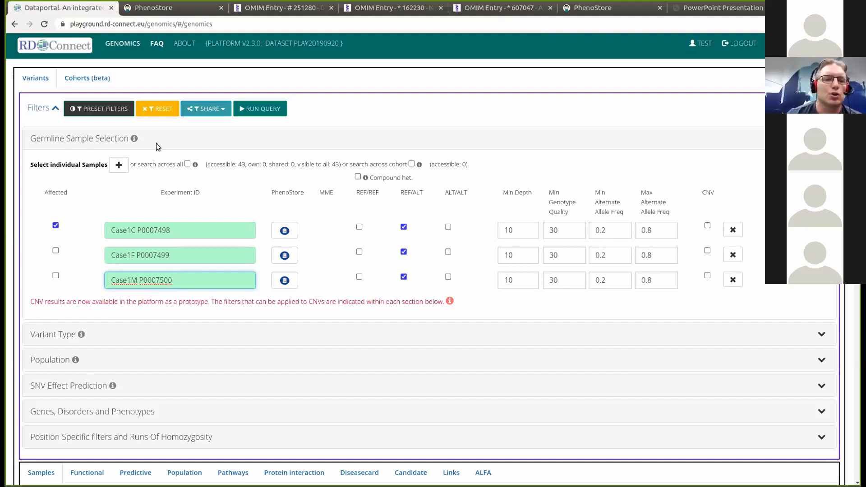
- Open Case1C's PhenoStore case summary, review pedigree and symptoms, and collapse the Diagnosis section
click(284, 231)
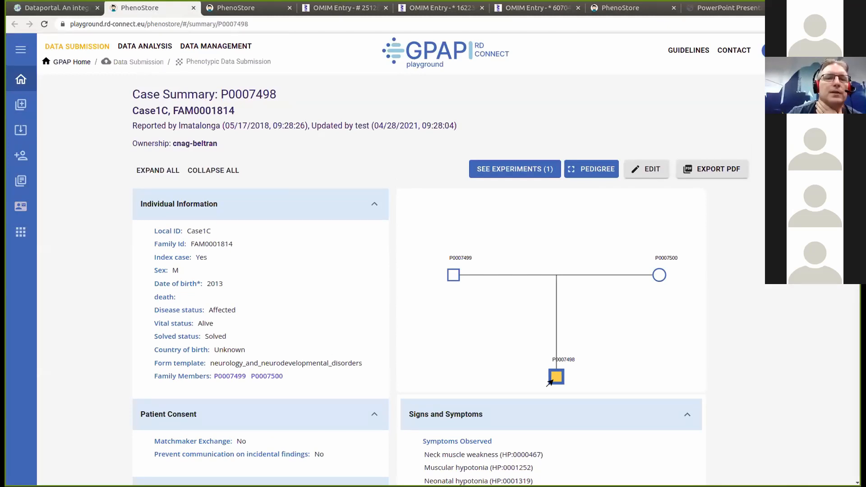
scroll(550, 383, down, 1)
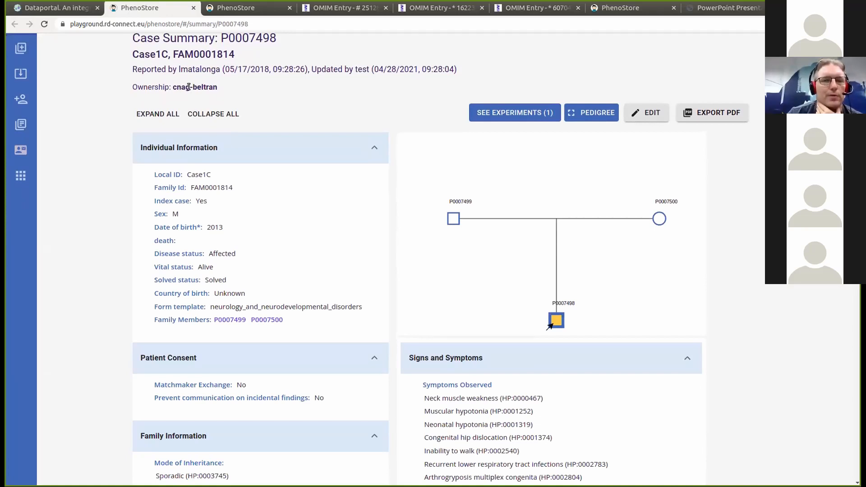
drag(193, 86, 217, 85)
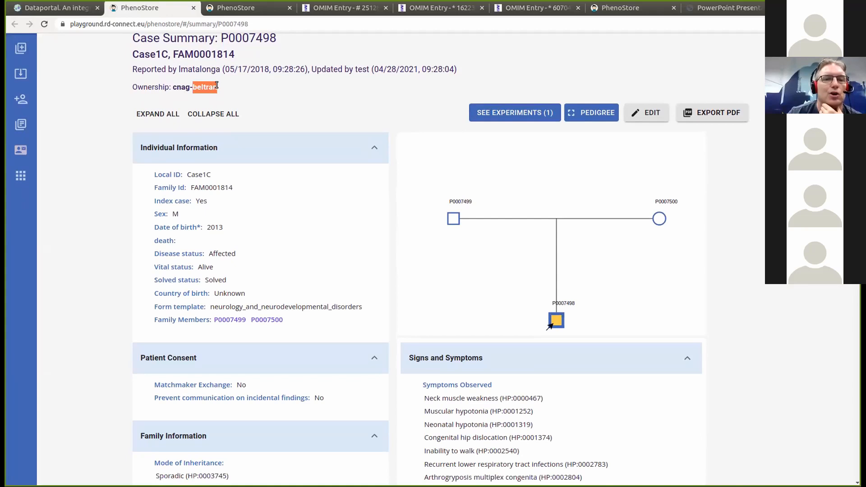
click(274, 92)
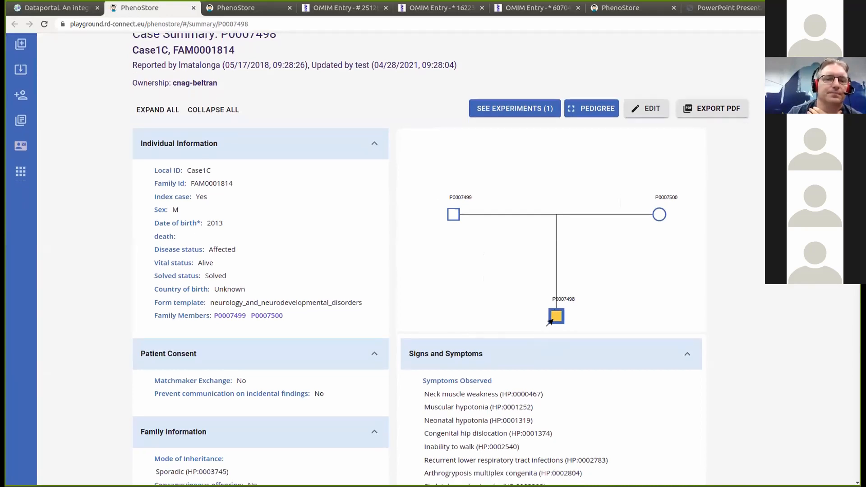
scroll(550, 326, down, 2)
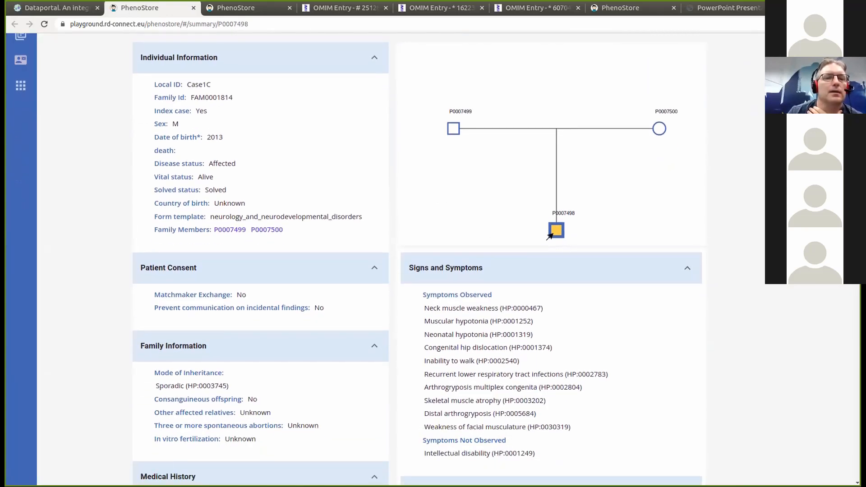
scroll(550, 237, up, 2)
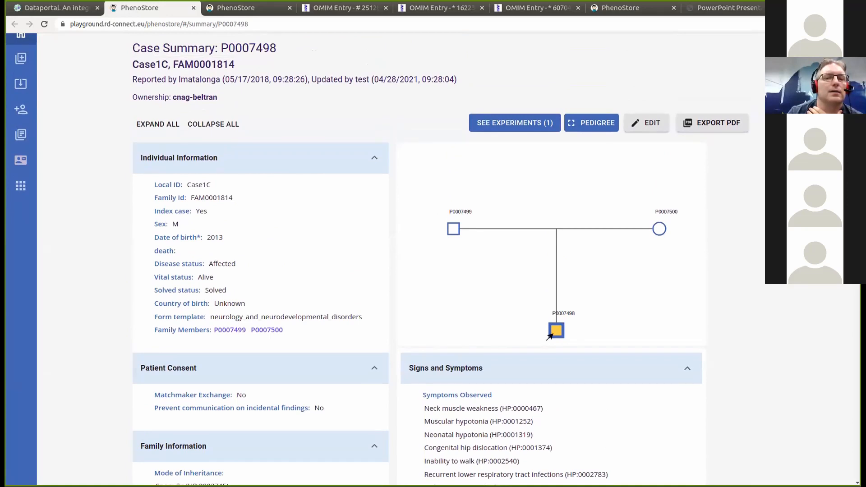
scroll(550, 337, down, 5)
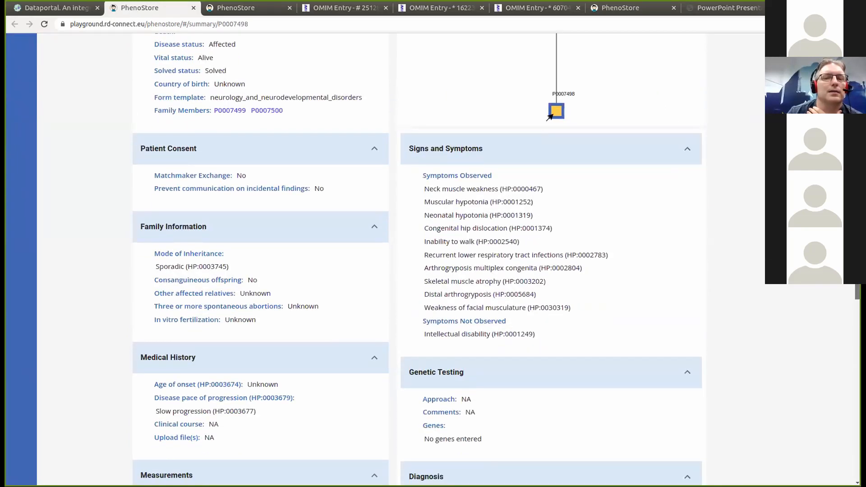
scroll(417, 259, down, 1)
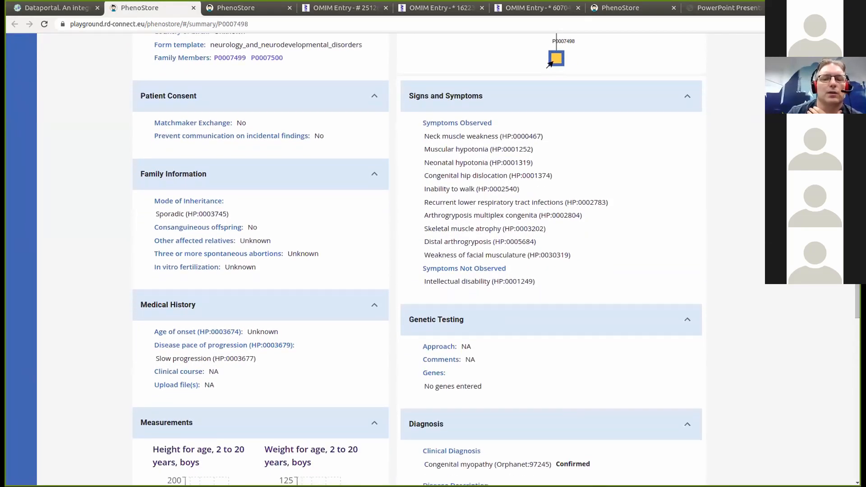
click(687, 423)
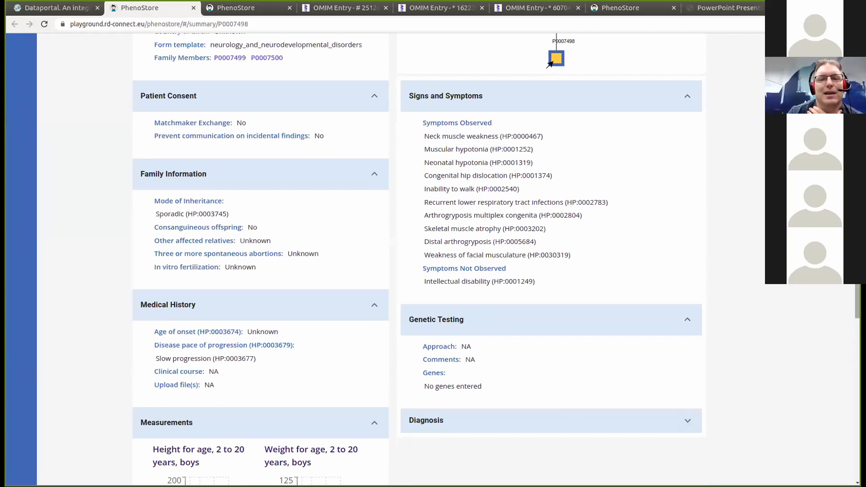
scroll(539, 155, up, 1)
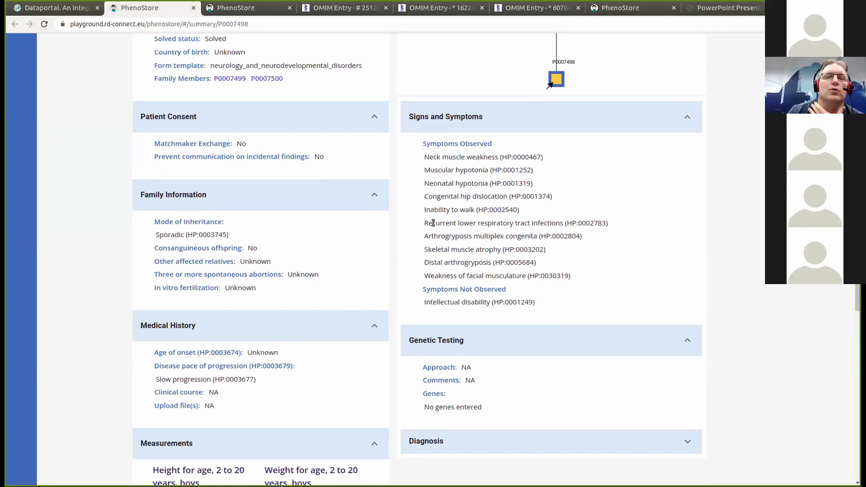
- Highlight the HPO codes for neck muscle weakness and Inability to walk in Case1C's symptoms
drag(541, 159, 524, 161)
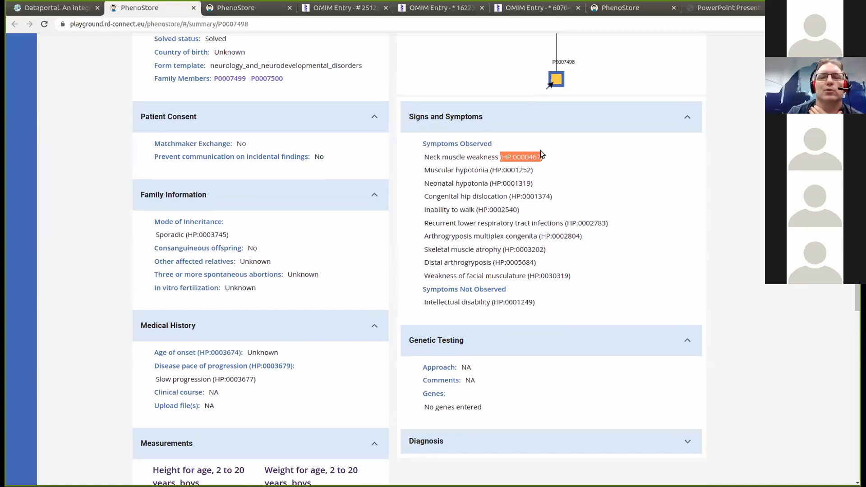
drag(424, 213, 514, 212)
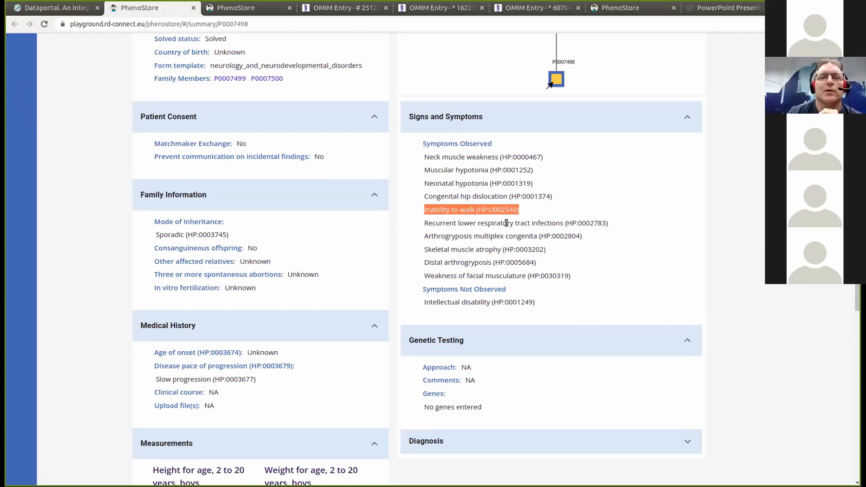
click(518, 212)
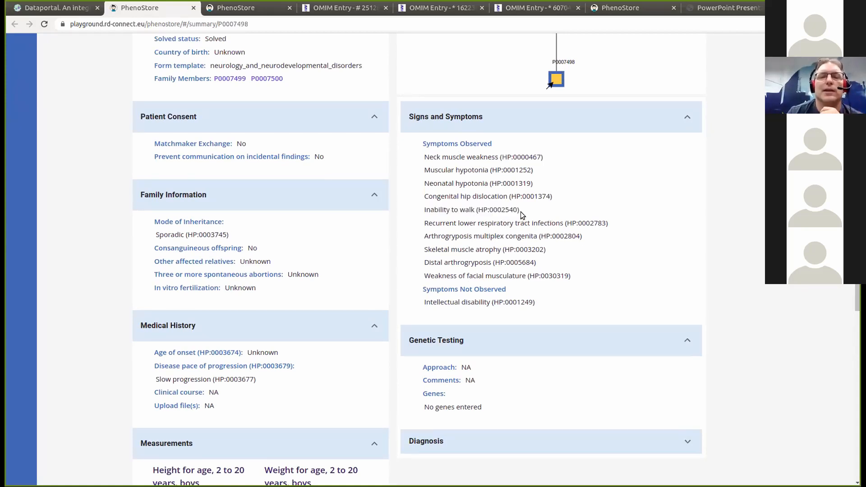
drag(513, 211, 490, 210)
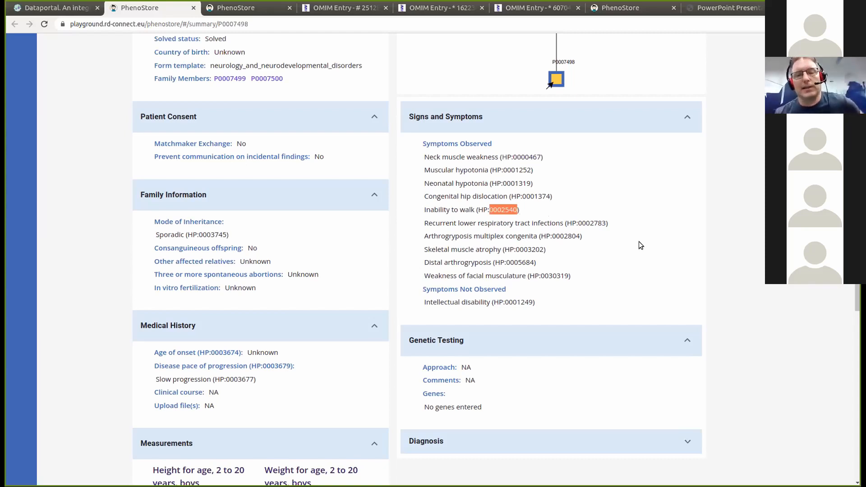
scroll(857, 298, up, 4)
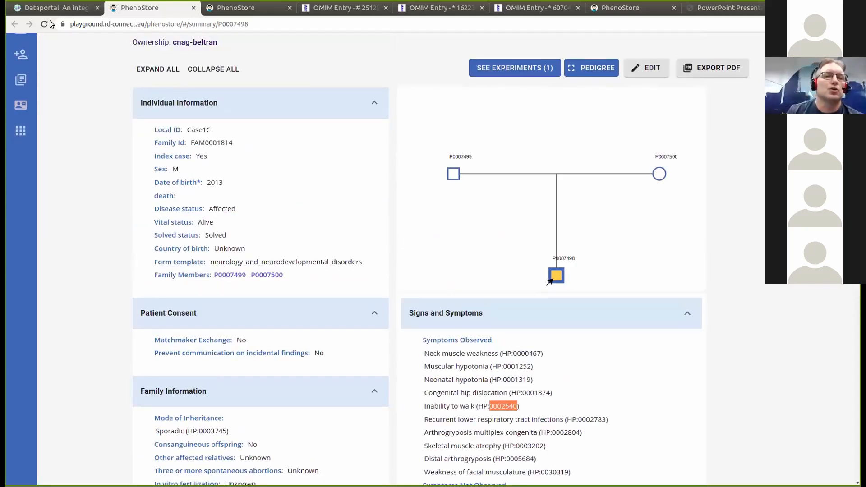
- Highlight the Sporadic (HP:0003745) inheritance entry, then go back to the GPAP variant filters
click(63, 10)
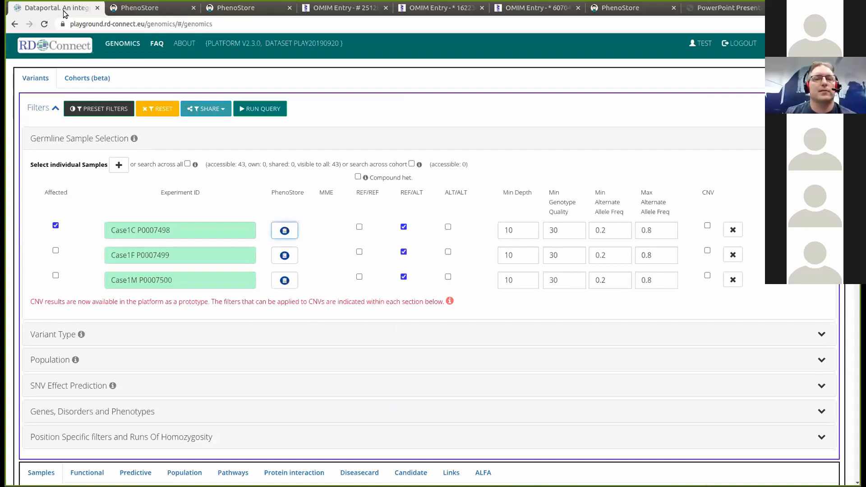
click(151, 8)
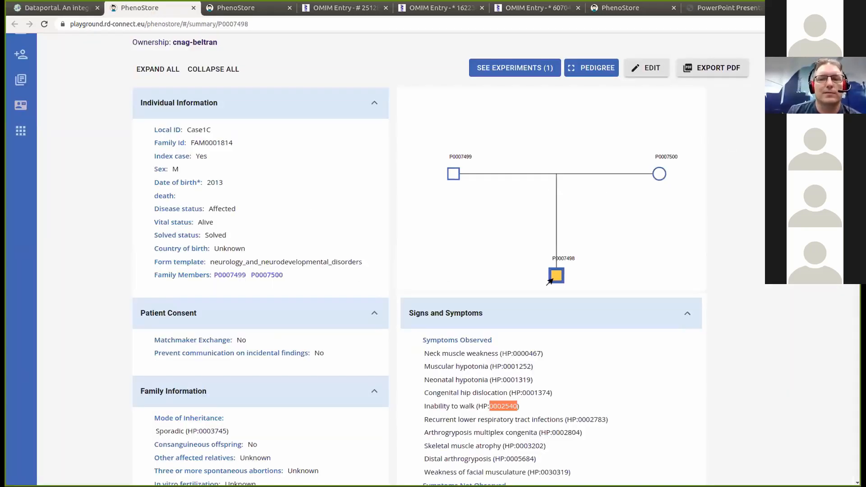
scroll(550, 281, down, 1)
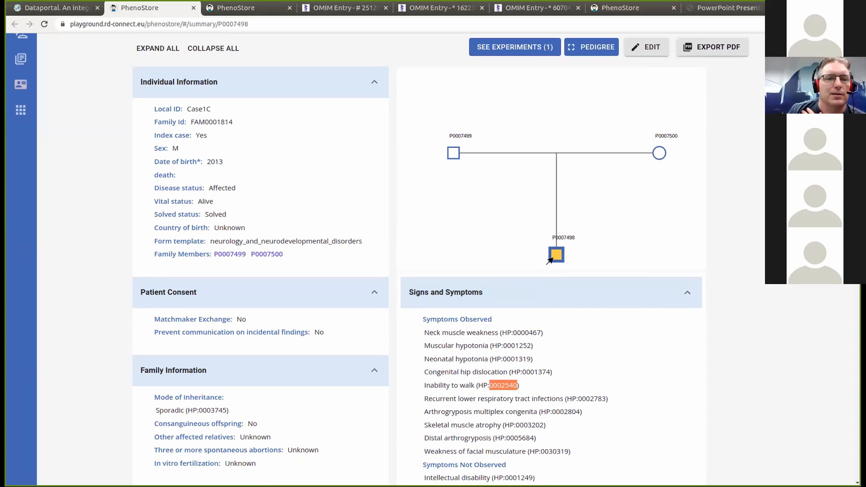
scroll(550, 265, down, 1)
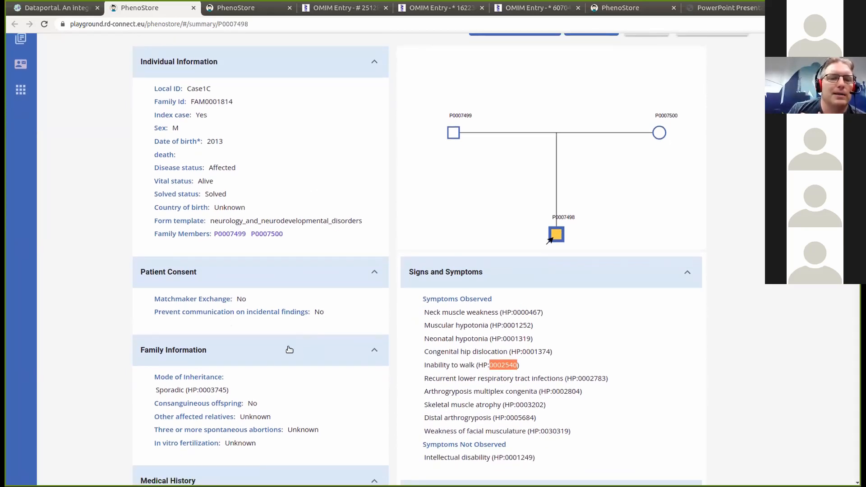
mouse_move(237, 391)
mouse_down()
mouse_move(166, 394)
mouse_move(244, 403)
mouse_move(226, 391)
mouse_up()
click(234, 396)
click(227, 392)
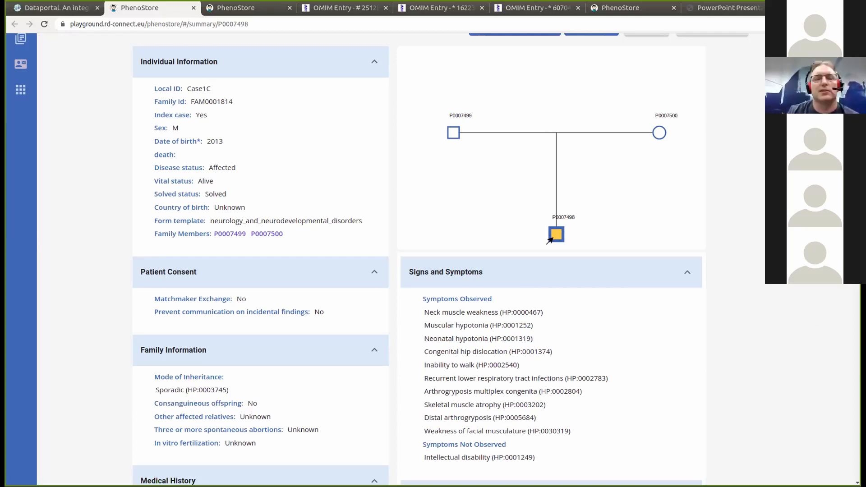
scroll(378, 290, up, 1)
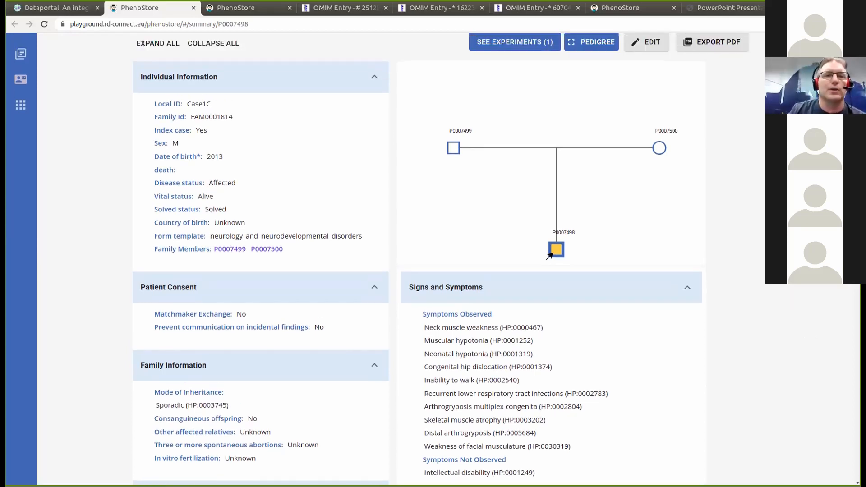
click(66, 14)
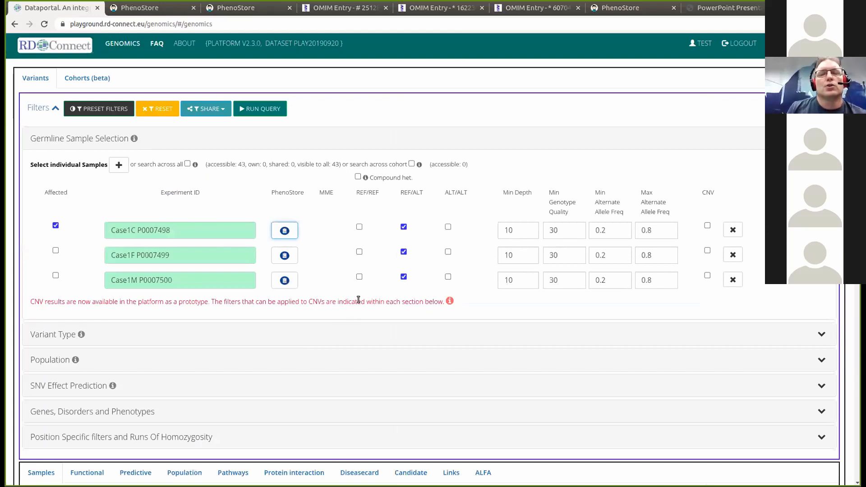
- Switch Case1C's genotype from REF/ALT to ALT/ALT, keeping both parents on REF/ALT
click(404, 228)
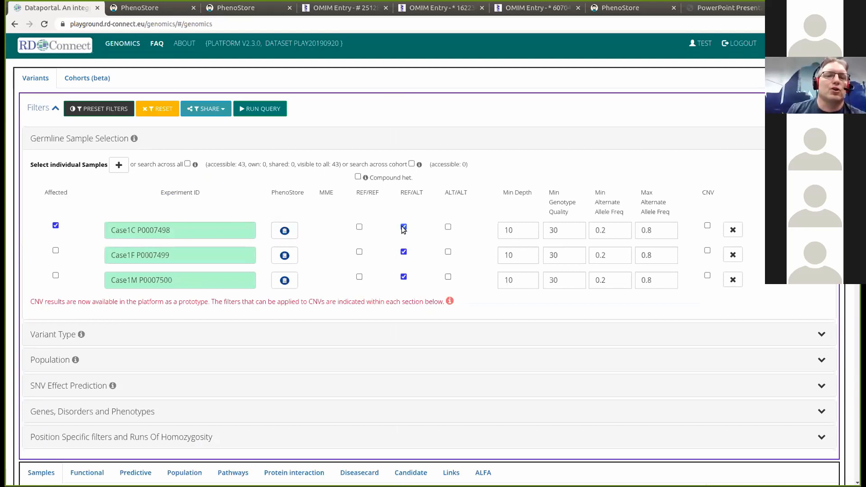
click(448, 228)
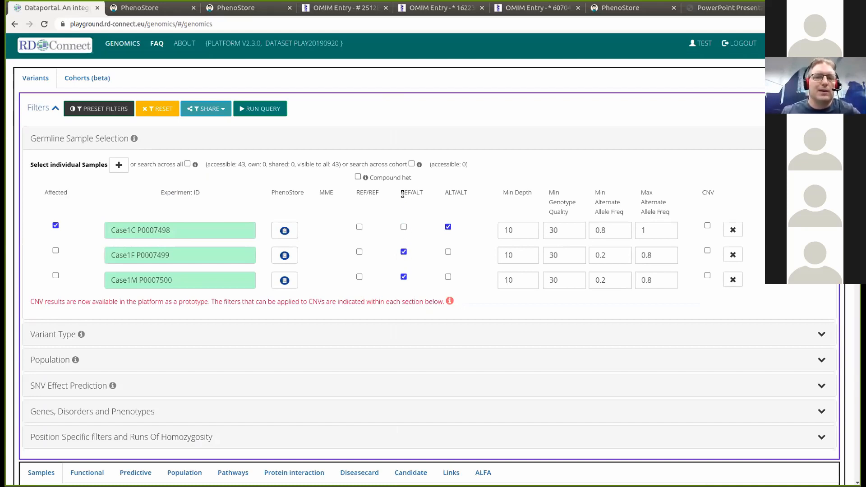
drag(401, 195, 422, 190)
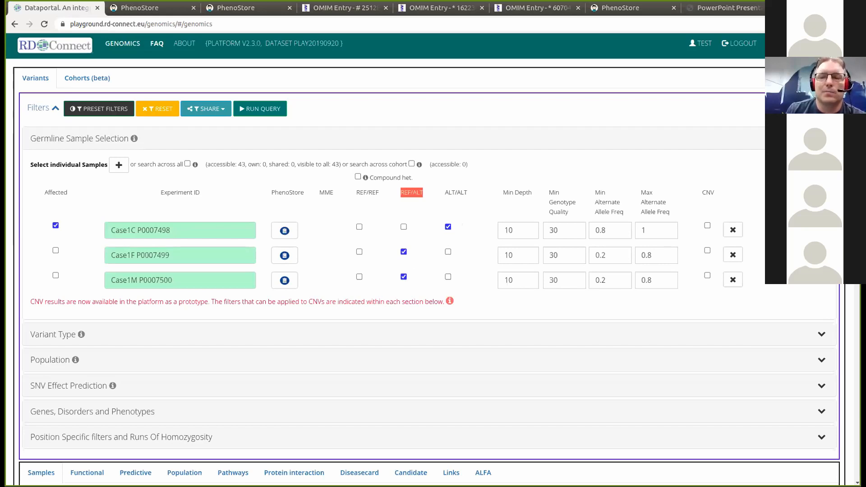
scroll(462, 226, down, 1)
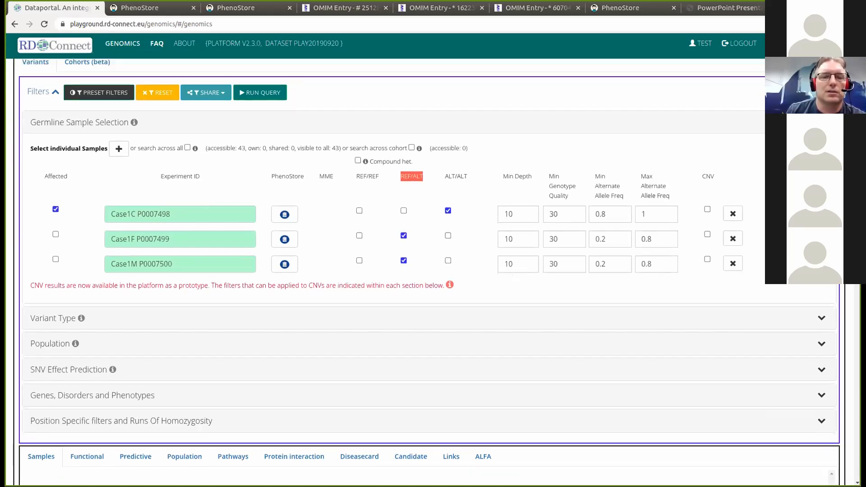
scroll(462, 225, up, 1)
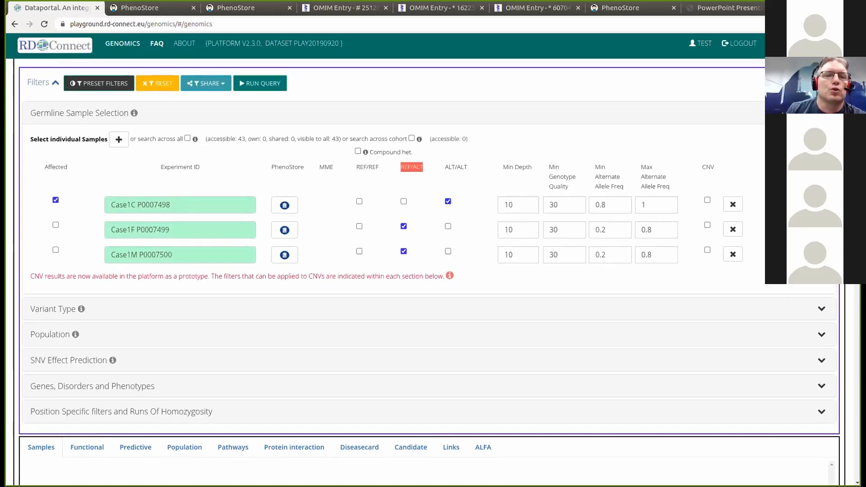
- Run the trio genotype query, returning 220540 variants, and re-expand the Filters panel
click(265, 85)
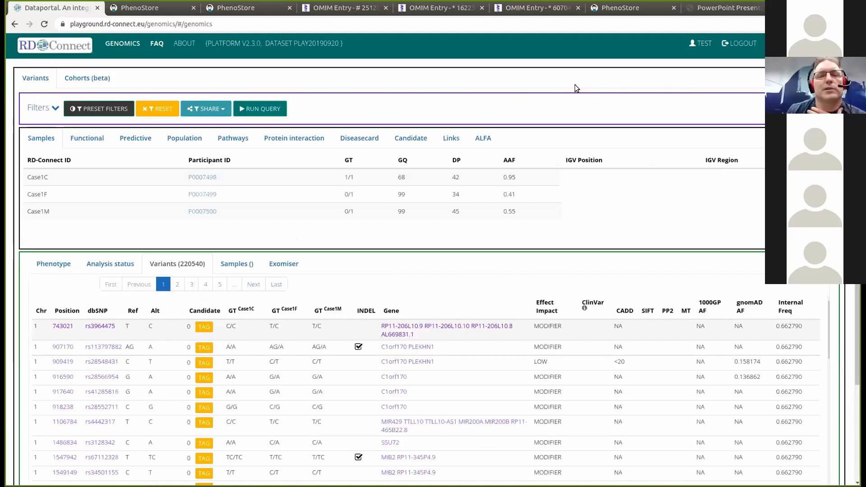
scroll(496, 178, down, 1)
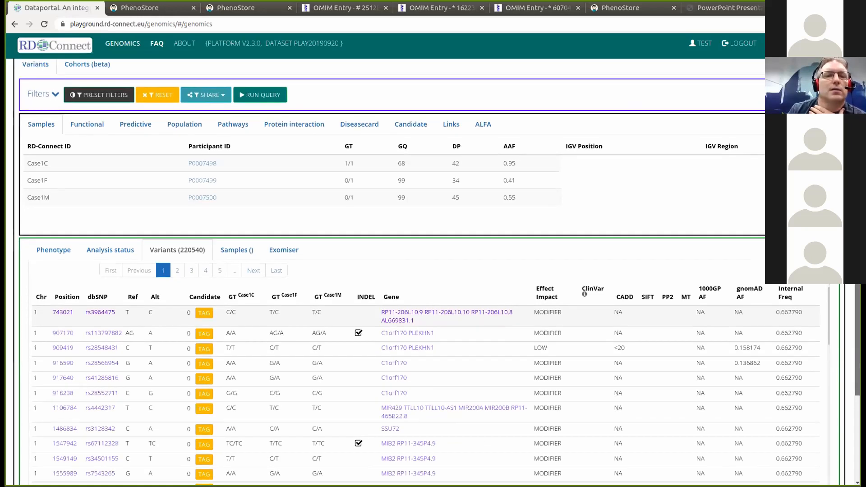
click(55, 94)
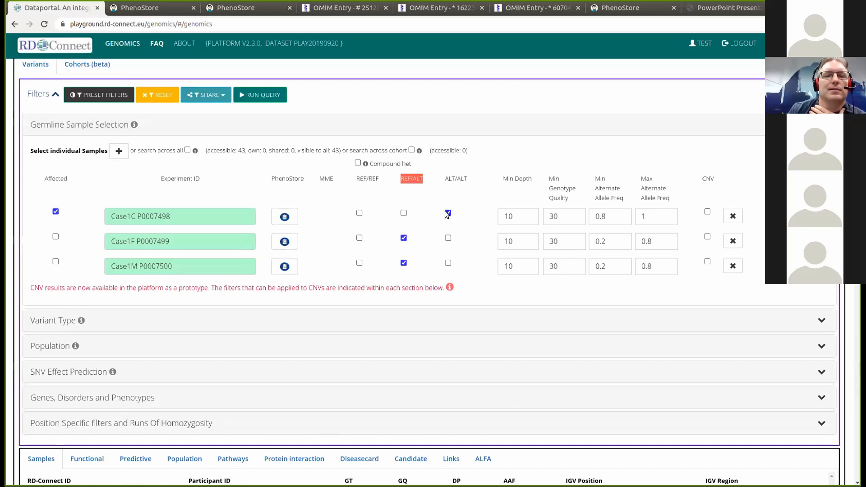
click(55, 95)
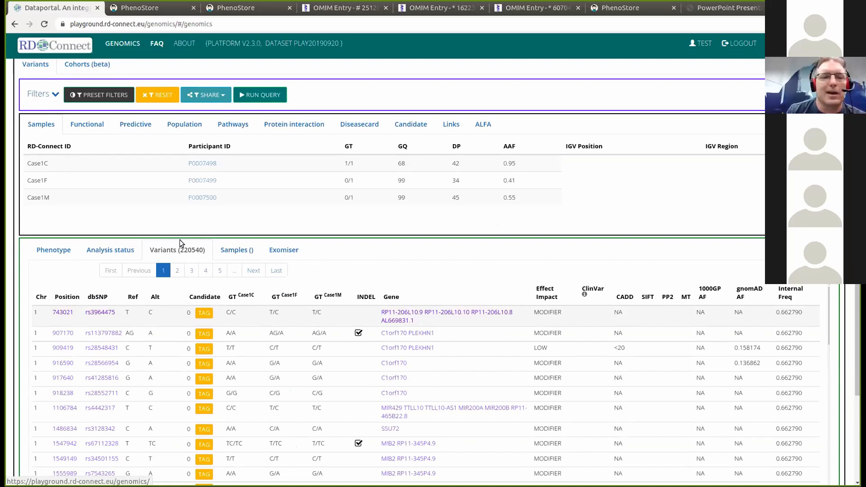
click(56, 96)
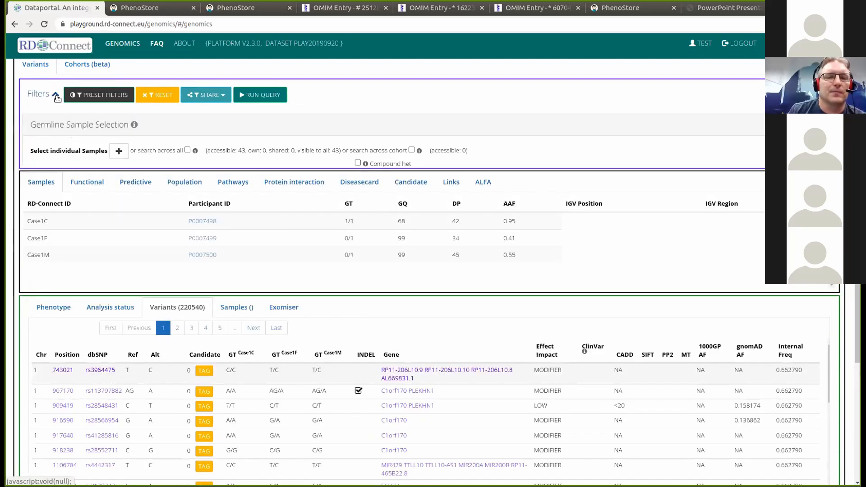
scroll(423, 273, down, 2)
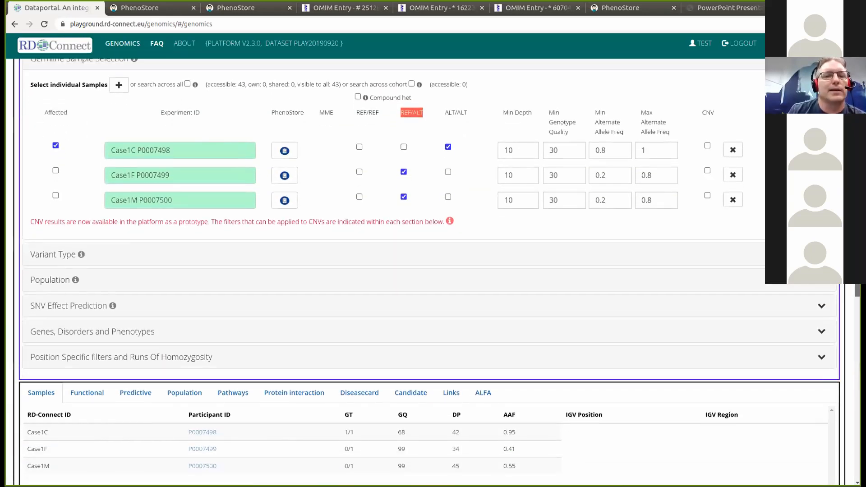
- Expand the Variant Type section showing variant class, ClinVar and transcript biotype checkboxes
click(66, 255)
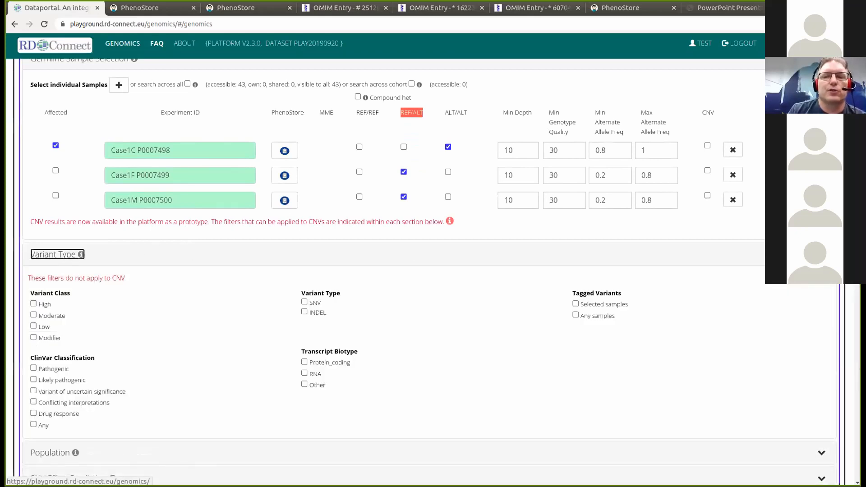
scroll(611, 248, down, 3)
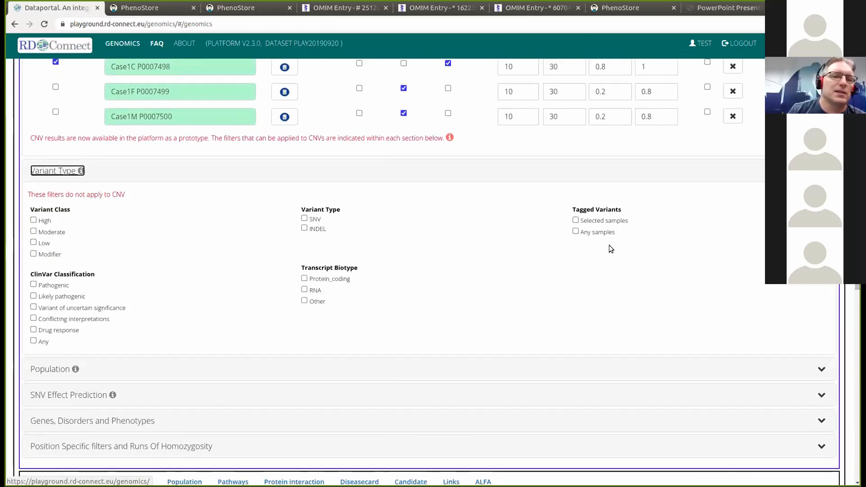
mouse_move(63, 211)
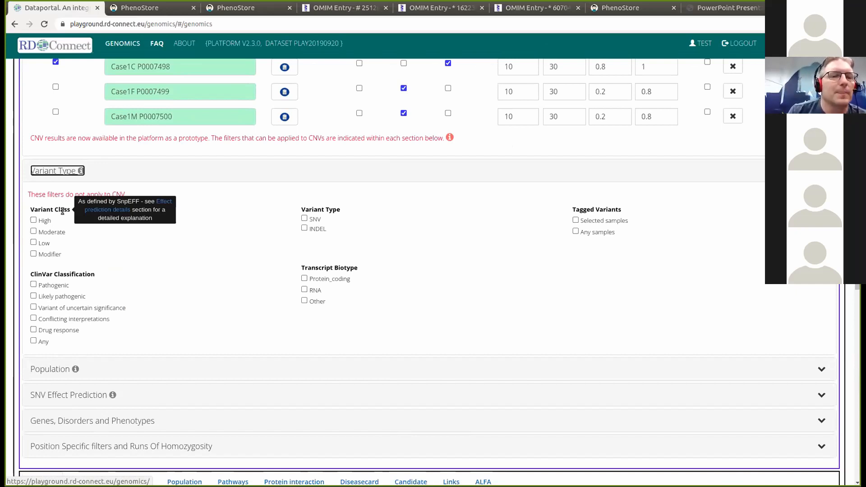
click(75, 238)
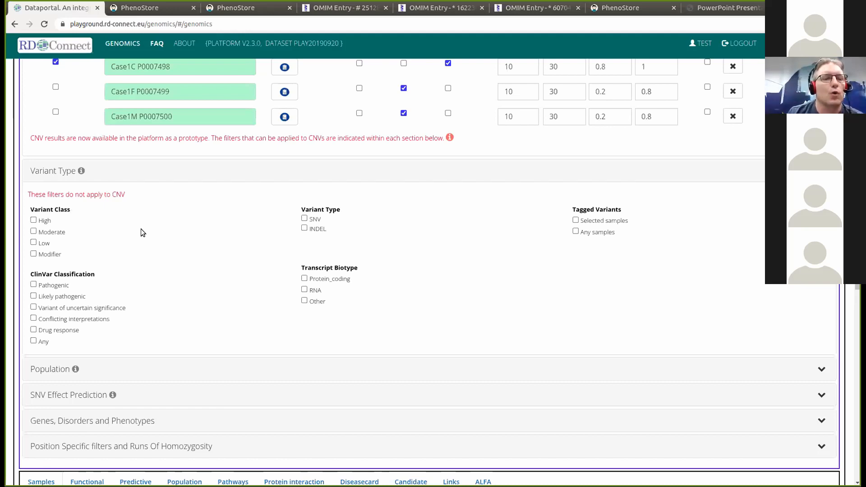
- Check High and Moderate variant classes, rerun the query to 623 variants, and reopen Filters
click(34, 221)
click(34, 231)
scroll(420, 271, up, 4)
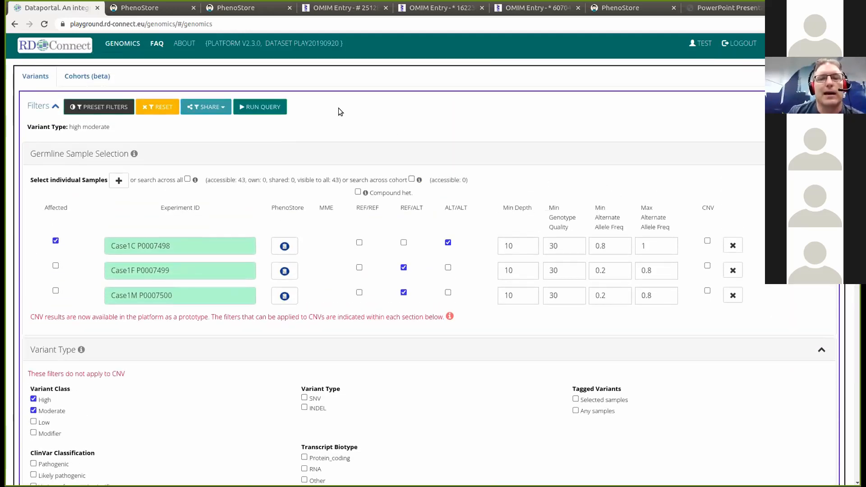
click(264, 107)
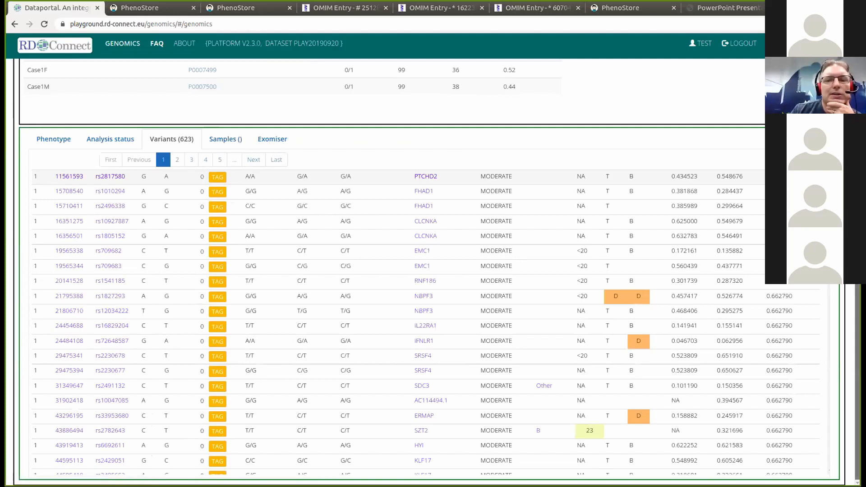
scroll(636, 447, up, 1)
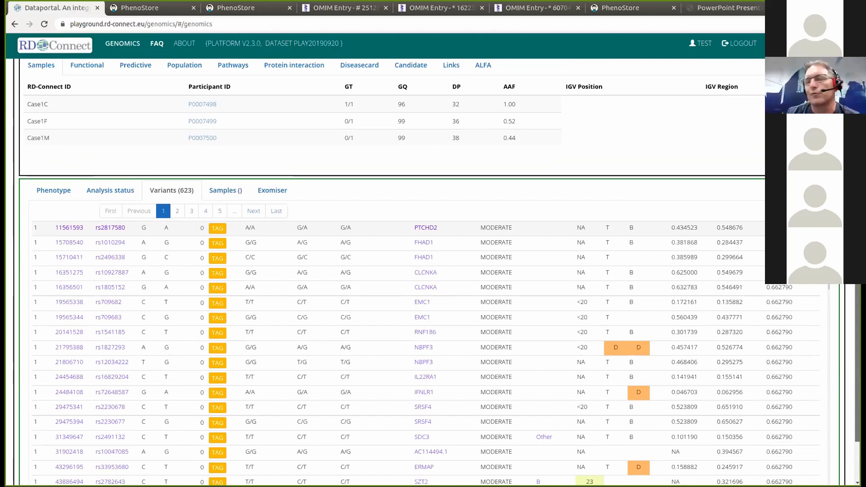
scroll(636, 447, up, 2)
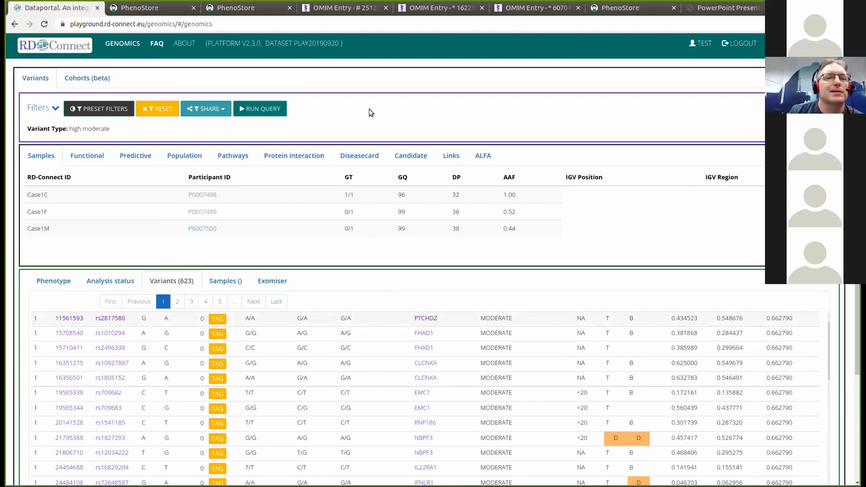
click(56, 108)
scroll(433, 270, down, 5)
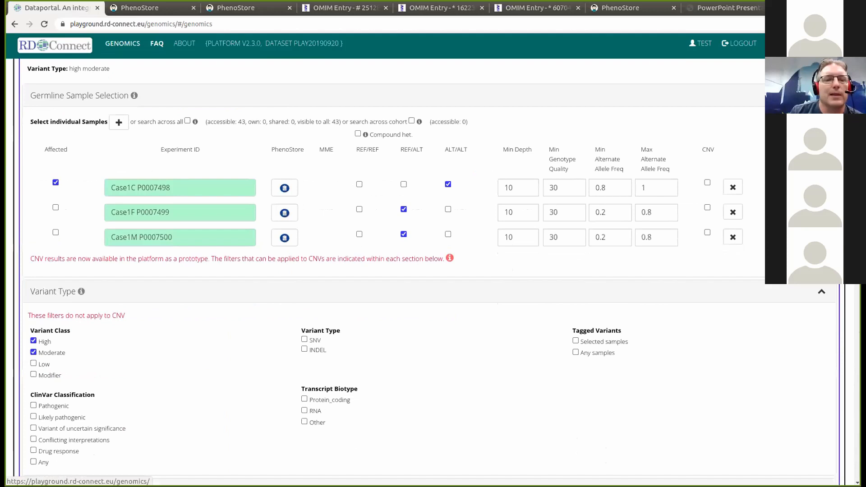
- Enter 0.02 as both the gnomAD AF and 1000GP AF allele frequency cutoffs in the Population filters
click(54, 107)
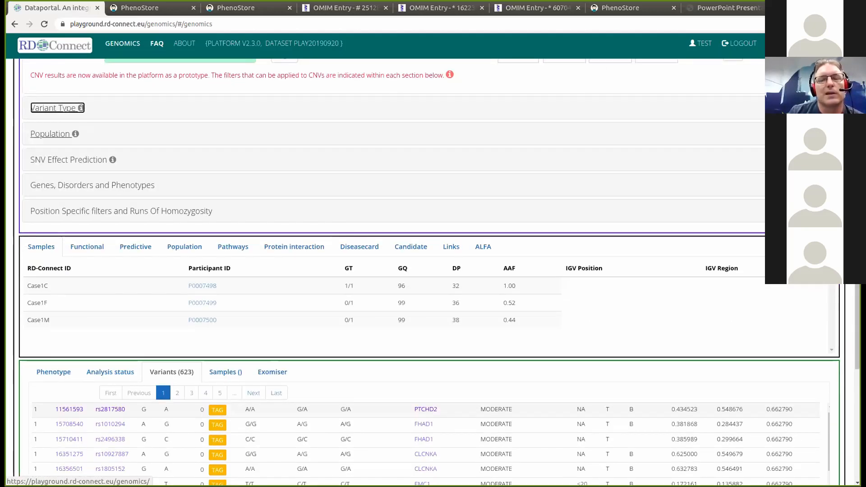
click(50, 134)
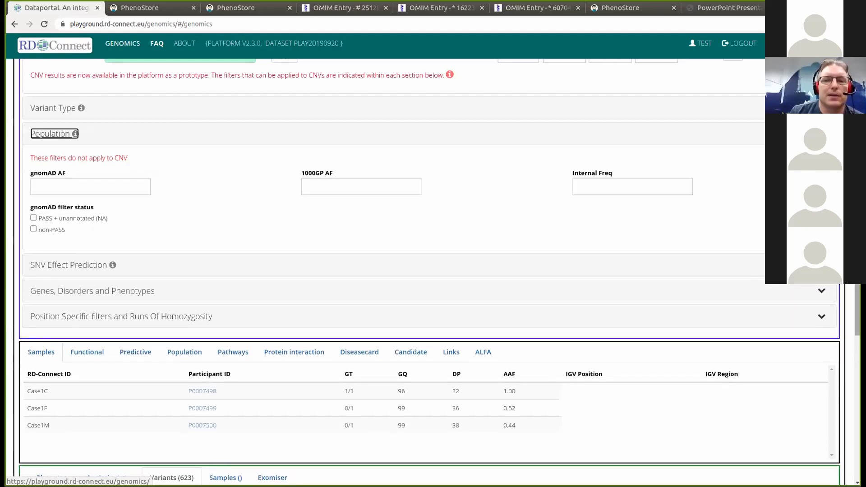
scroll(434, 271, down, 1)
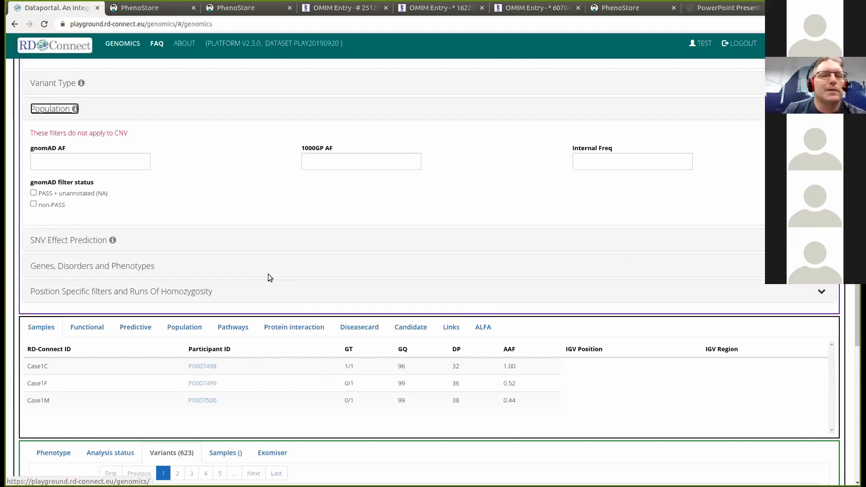
click(104, 162)
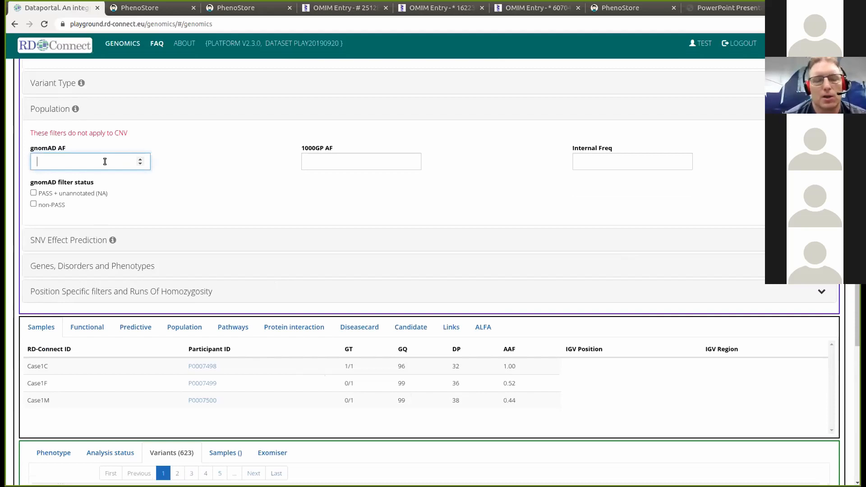
text(.)
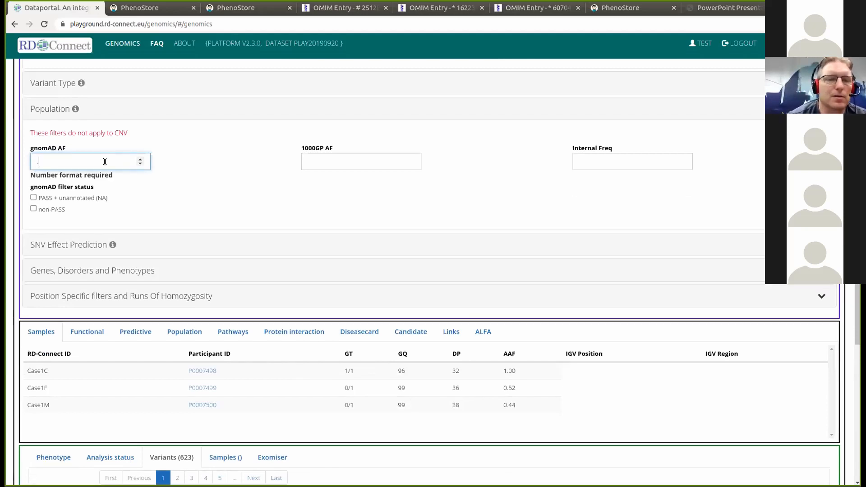
key(BackSpace)
text(0.02)
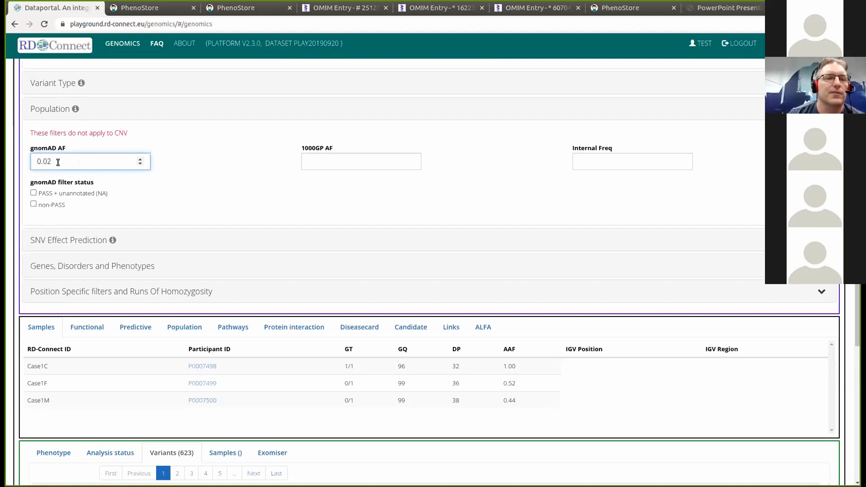
click(330, 161)
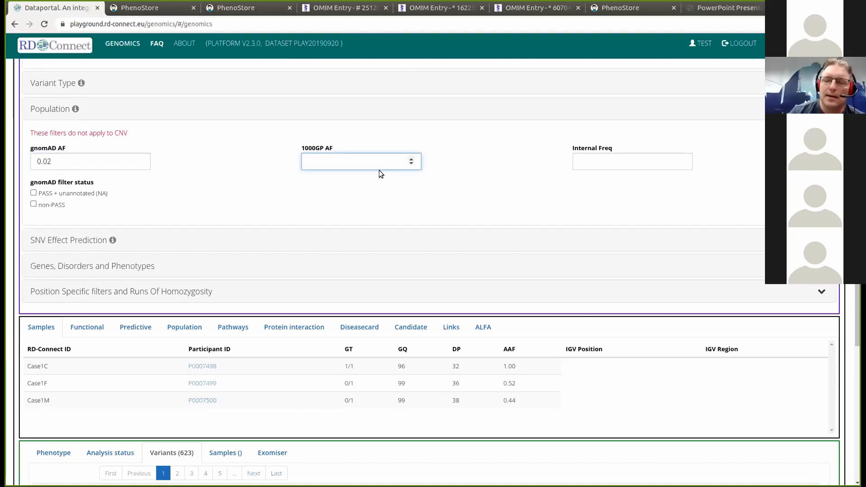
text(0.02)
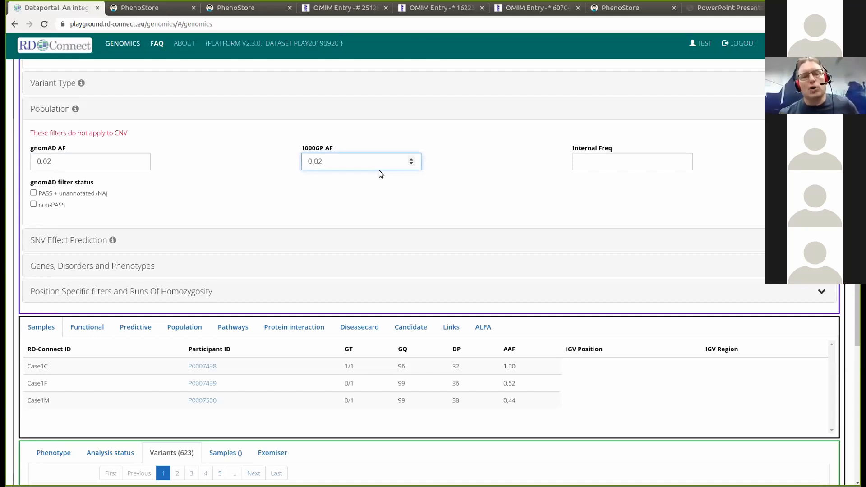
click(448, 165)
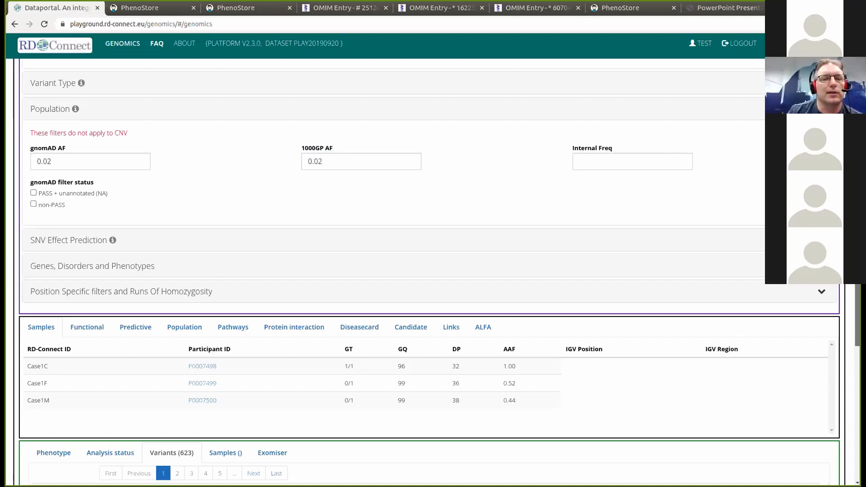
scroll(666, 135, up, 6)
- Rerun the trio query with the 0.02 frequency cutoffs and browse the 33 resulting variants
click(262, 109)
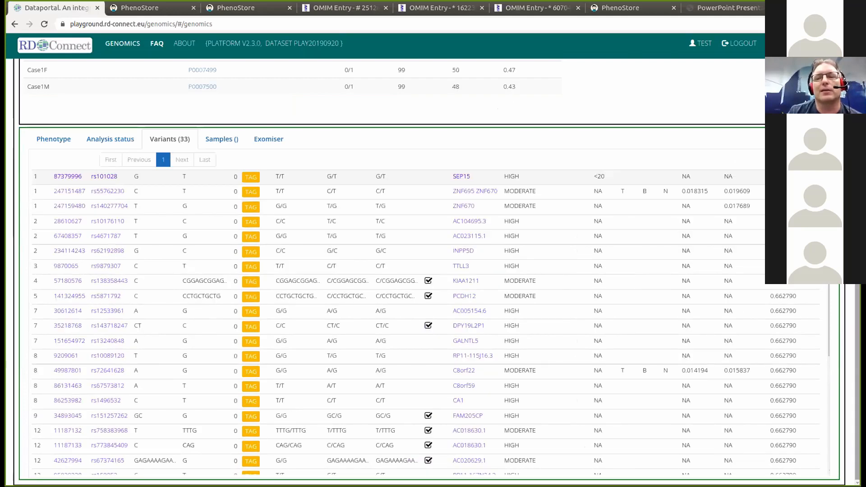
scroll(433, 271, up, 3)
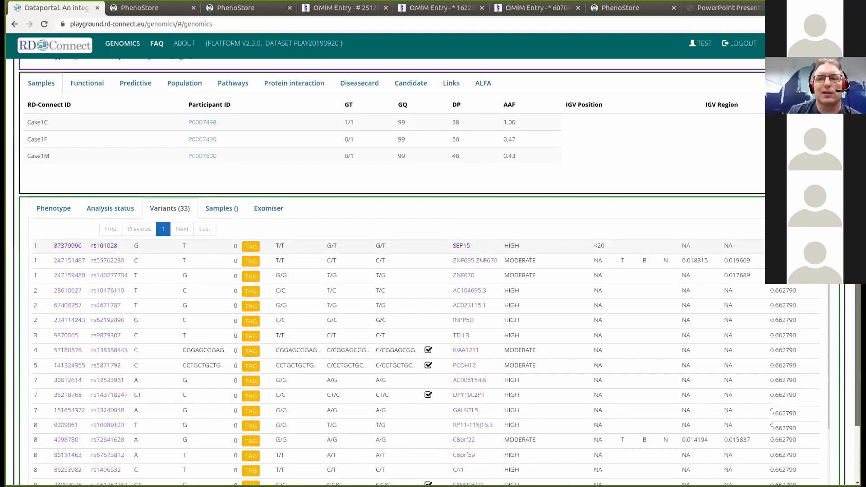
scroll(433, 271, up, 1)
scroll(433, 271, down, 3)
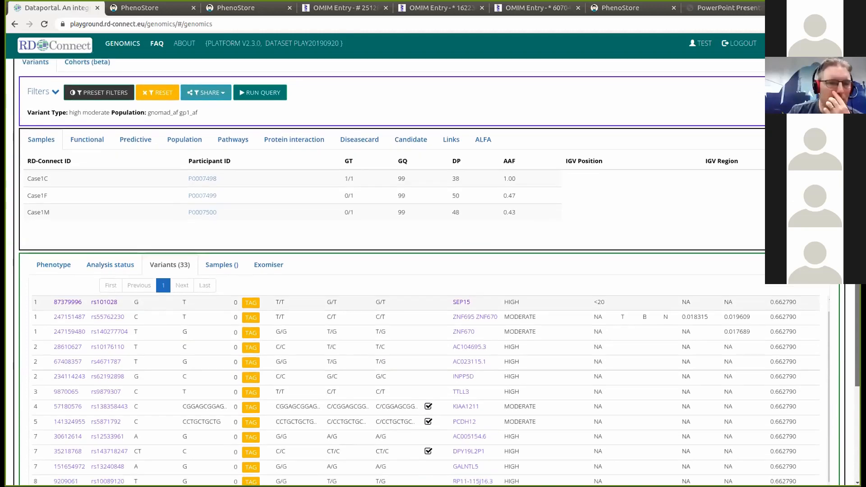
scroll(433, 270, down, 1)
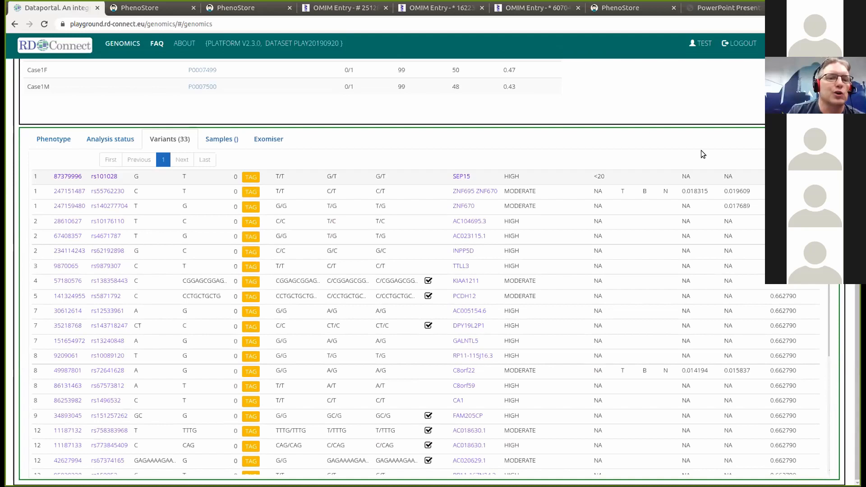
drag(170, 139, 164, 139)
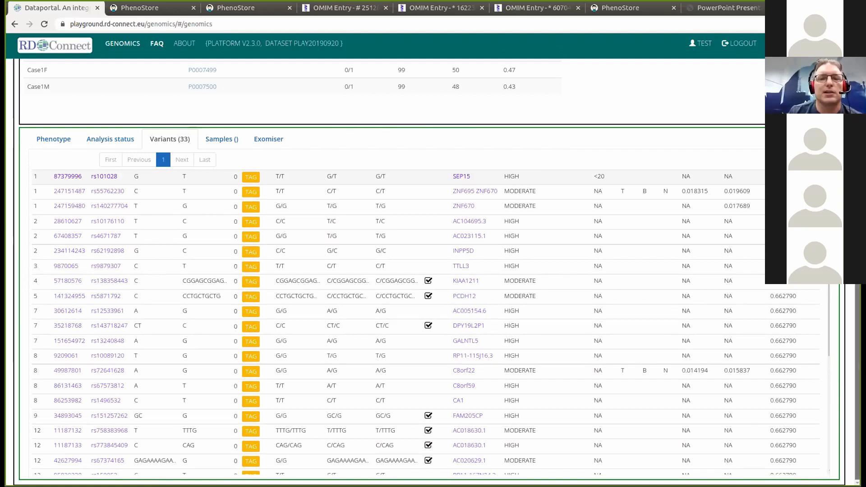
scroll(433, 271, up, 3)
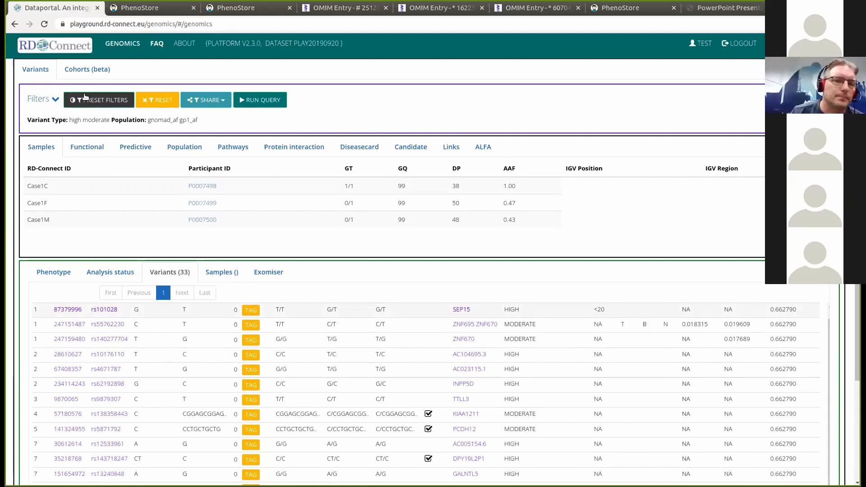
- Collapse Population and open the 'Select a predefined gene list' dropdown under Genes, Disorders and Phenotypes
click(54, 99)
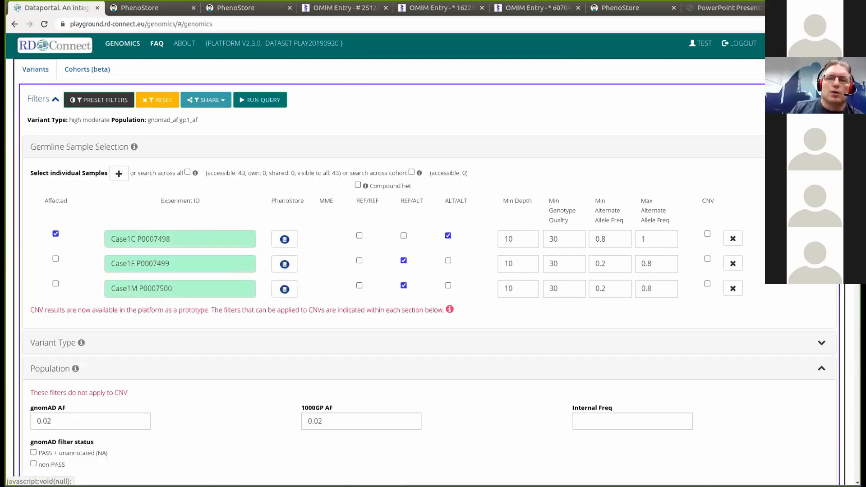
scroll(55, 99, down, 3)
scroll(429, 270, down, 1)
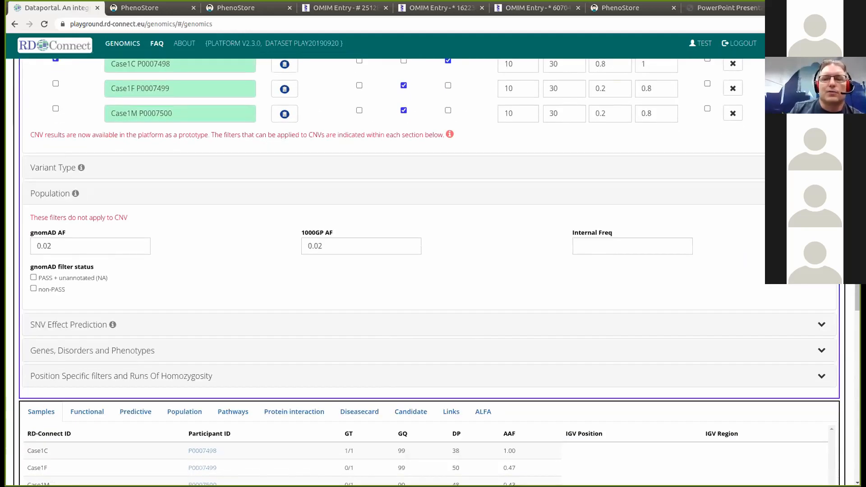
click(53, 193)
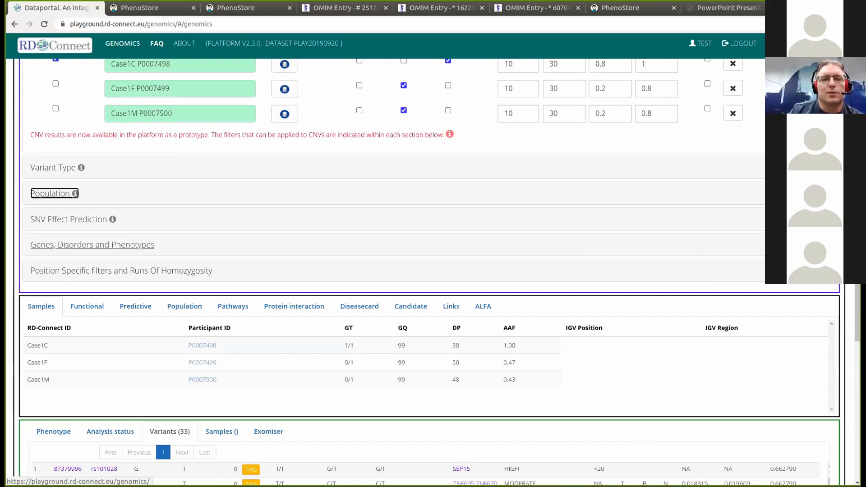
click(92, 244)
scroll(92, 245, down, 1)
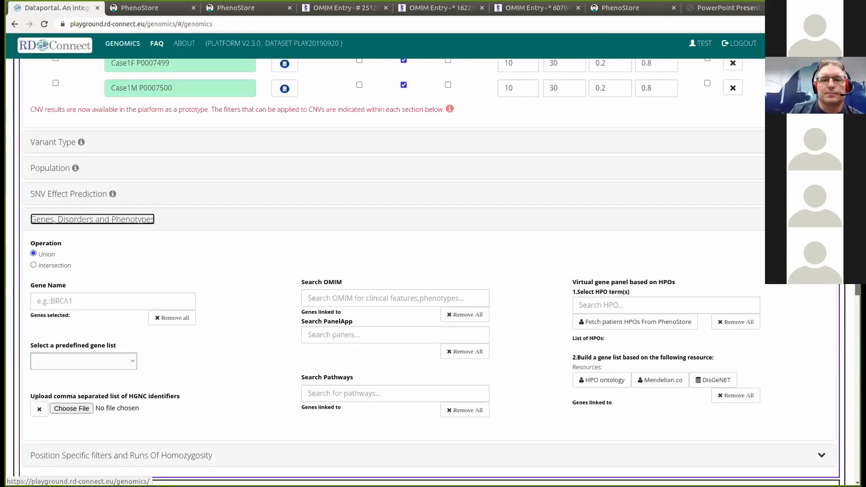
scroll(433, 271, down, 3)
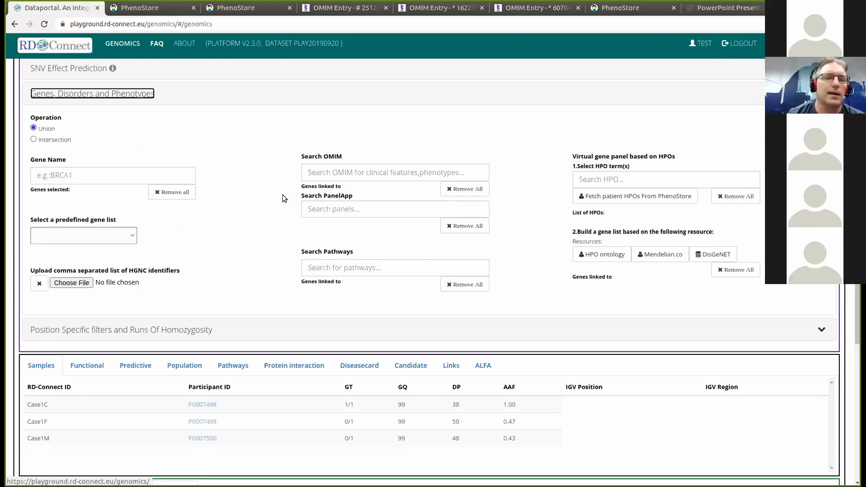
click(131, 237)
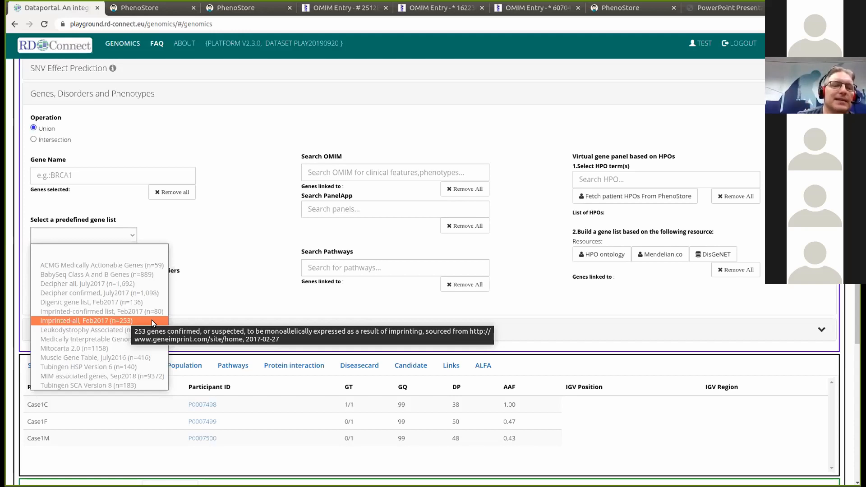
- Apply the 'Muscle Gene Table, July2016' predefined gene list to the query filters
click(152, 357)
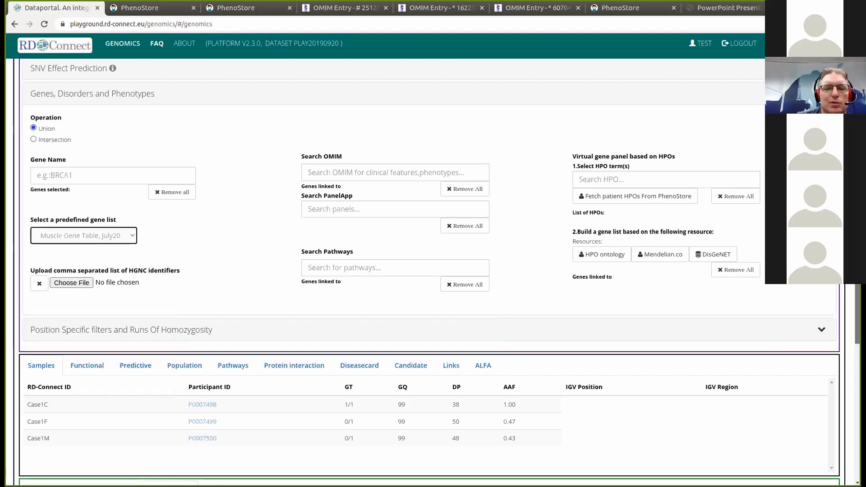
scroll(281, 296, down, 6)
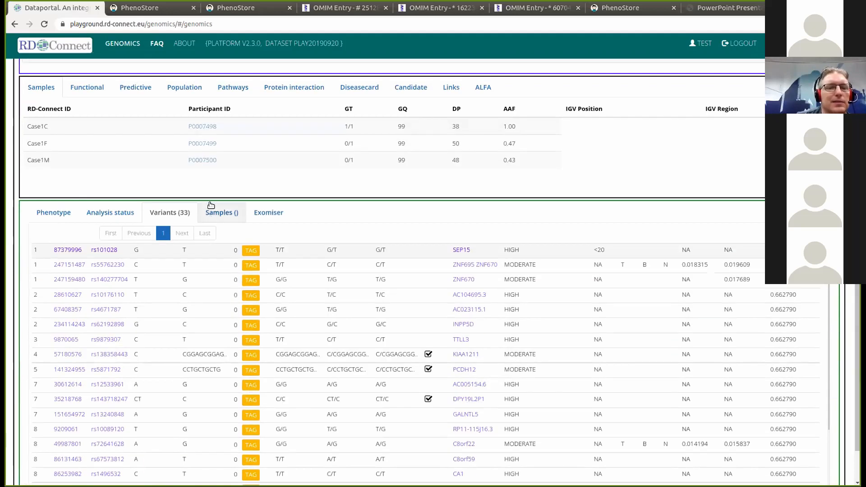
scroll(205, 214, up, 1)
scroll(206, 214, up, 10)
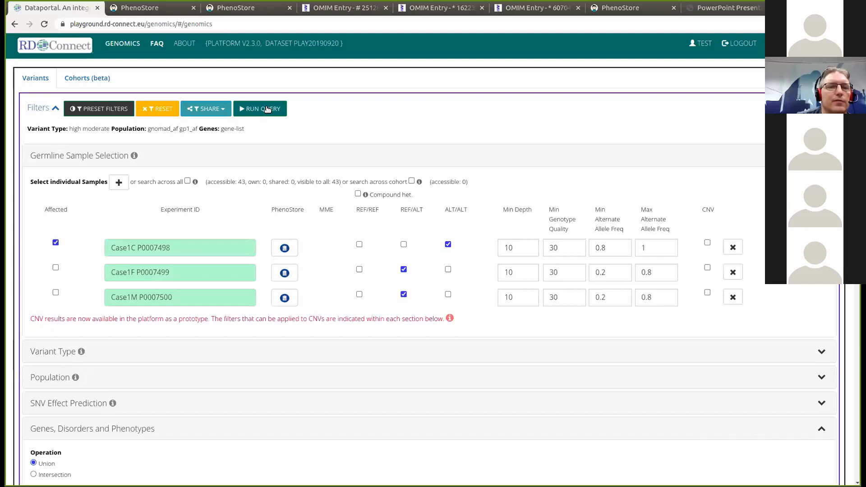
- Rerun the query with the muscle gene list, leaving ATXN3 and NEFH, and show ATXN3's external links
click(268, 109)
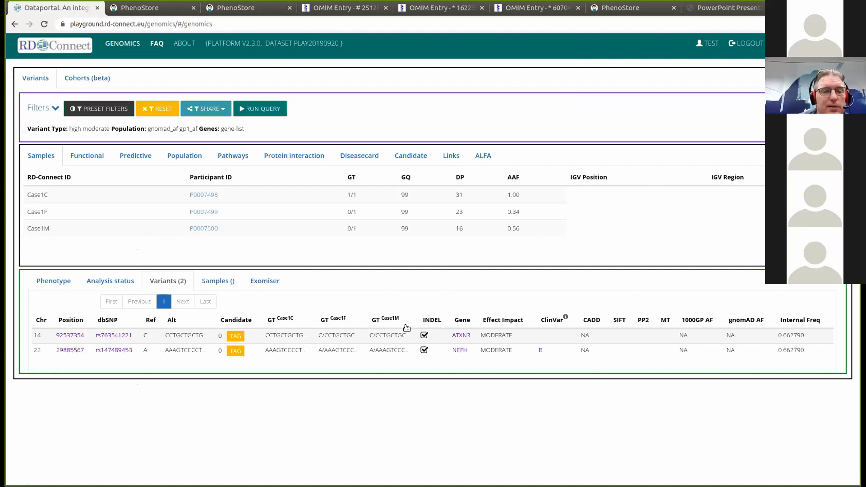
click(460, 337)
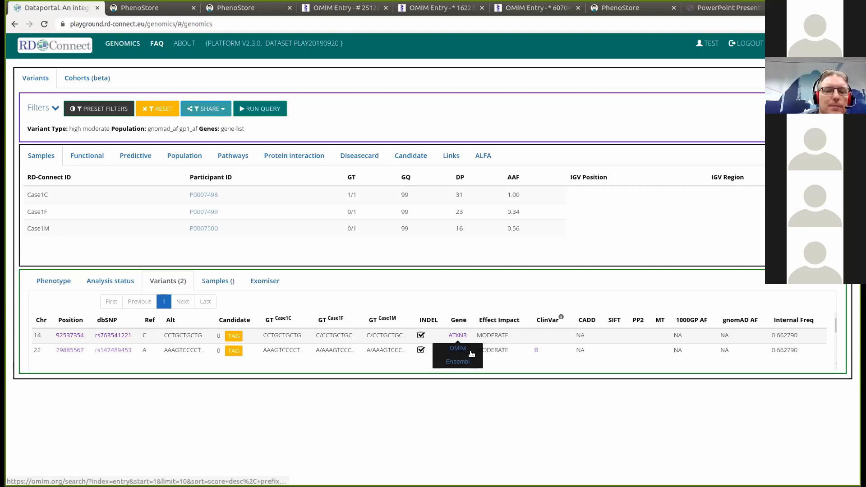
scroll(471, 353, down, 2)
scroll(472, 354, up, 1)
scroll(471, 353, up, 1)
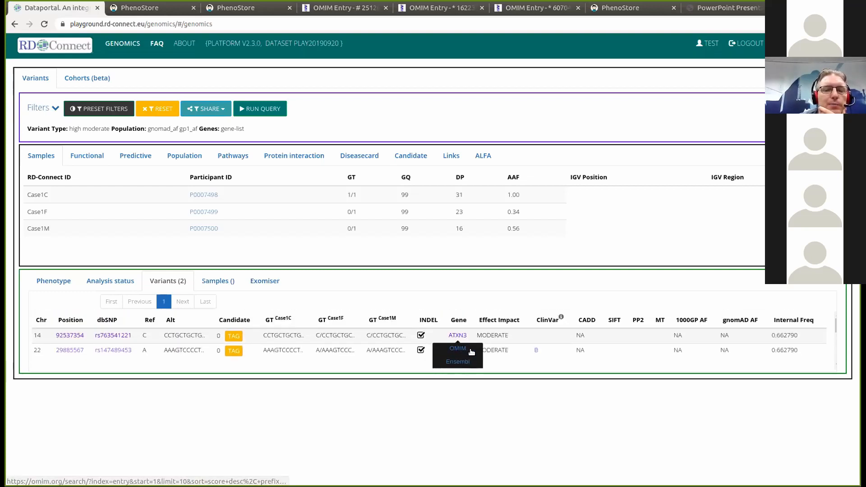
scroll(471, 352, down, 1)
scroll(476, 346, down, 2)
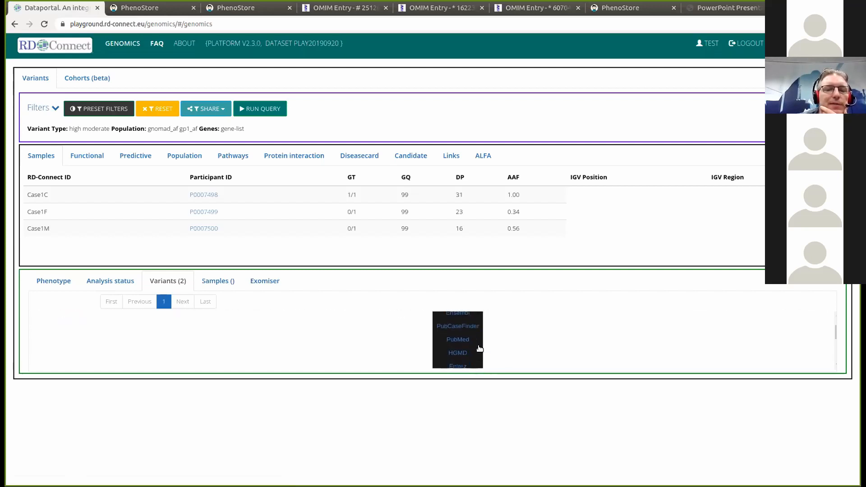
scroll(477, 342, up, 1)
scroll(476, 343, down, 3)
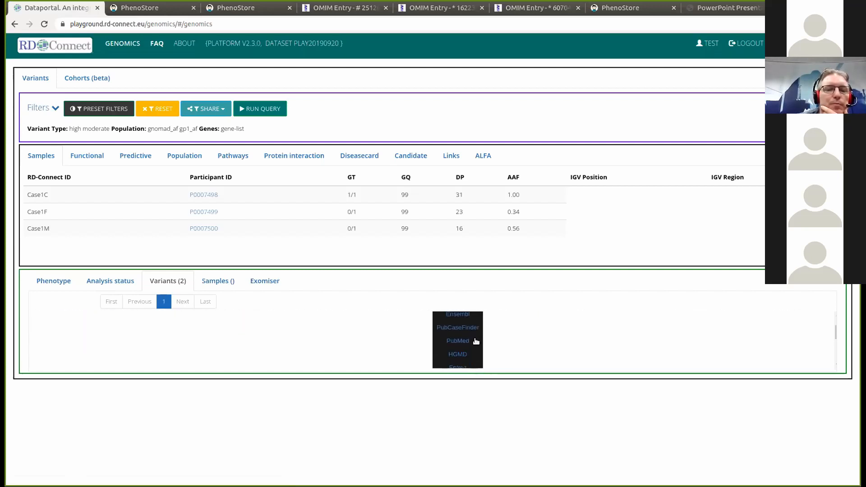
scroll(476, 343, up, 1)
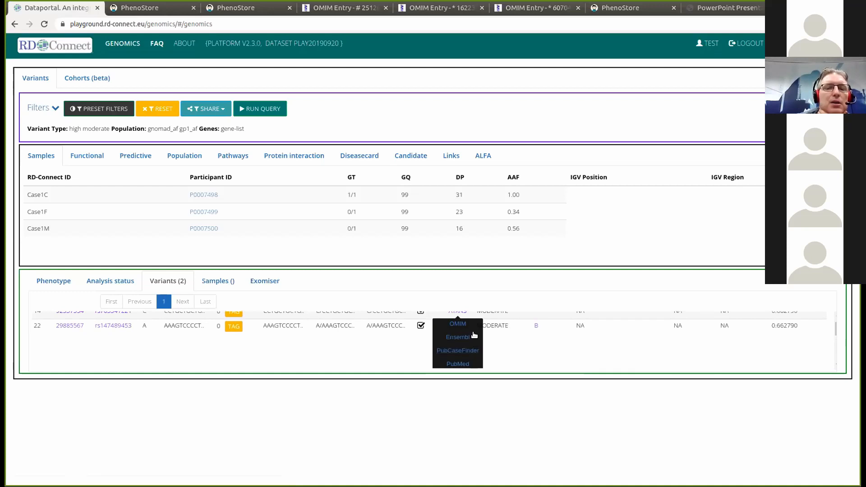
scroll(476, 347, up, 2)
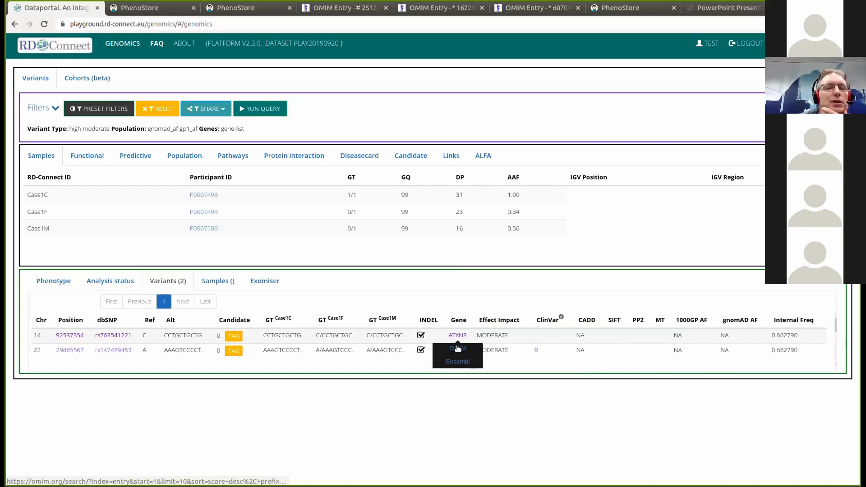
- Open OMIM entry *607047 for ATXN3 and highlight its Machado-Joseph disease autosomal dominant inheritance
click(457, 348)
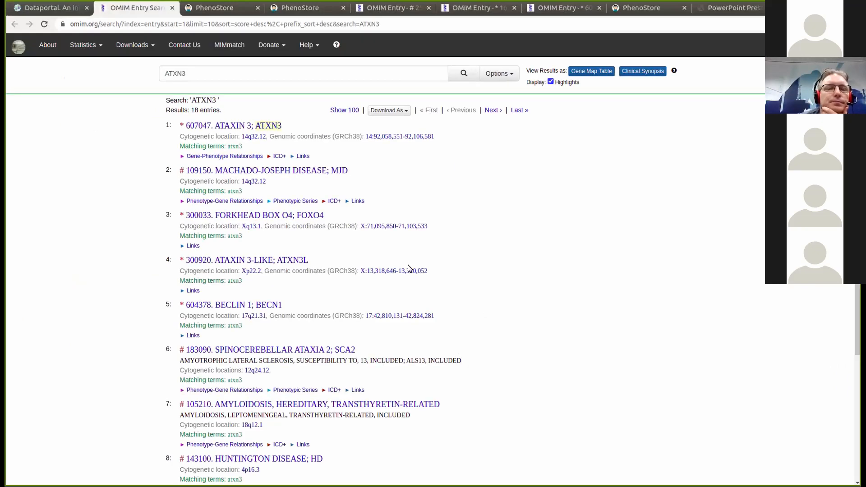
click(253, 126)
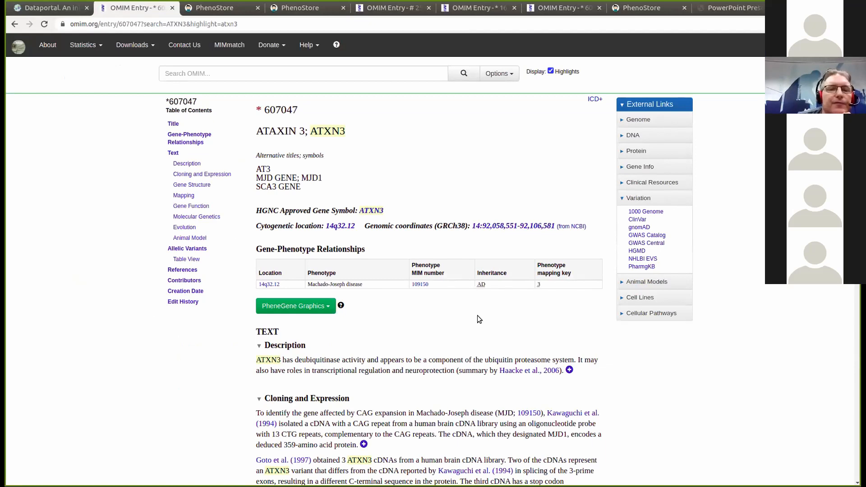
scroll(428, 289, down, 3)
scroll(429, 289, up, 3)
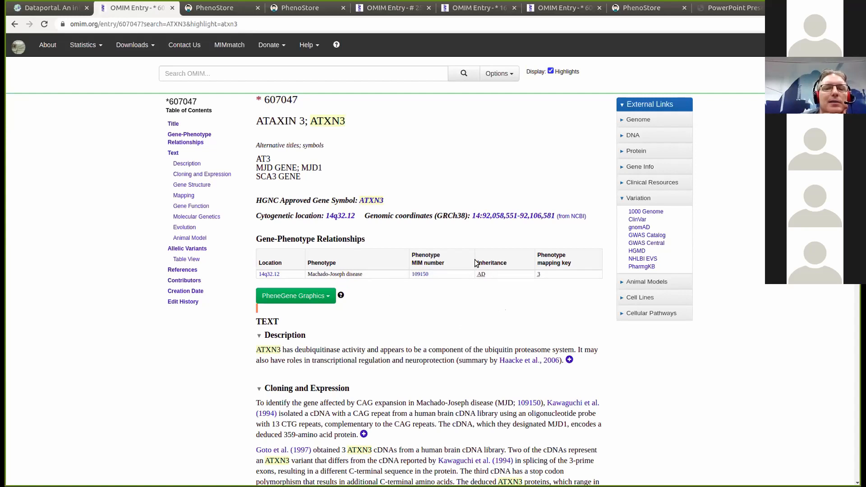
drag(476, 263, 499, 280)
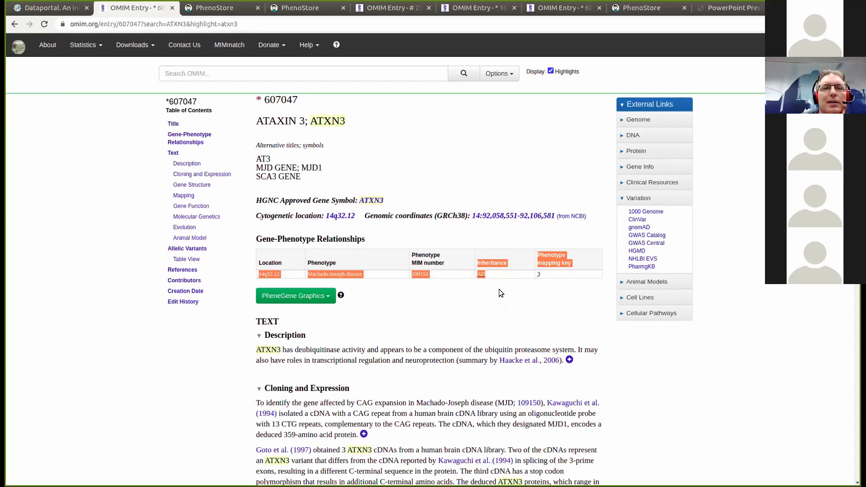
click(499, 289)
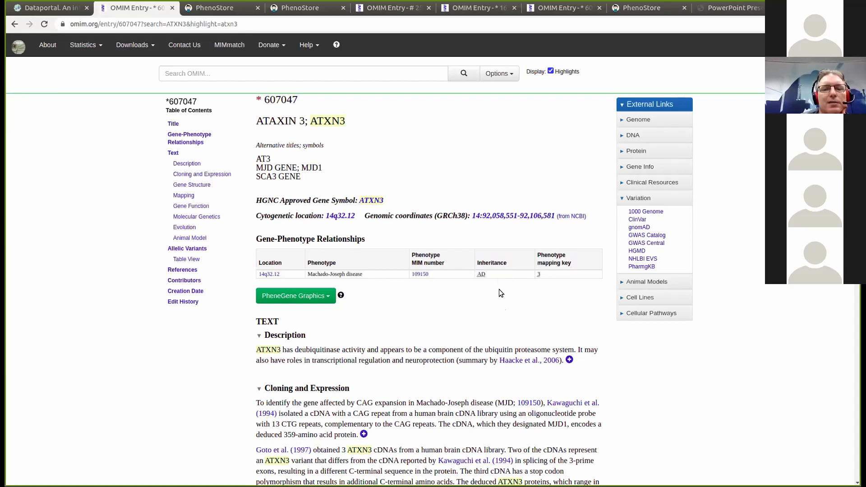
- Close the ATXN3 OMIM page and search OMIM for the NEFH variant's gene
click(172, 7)
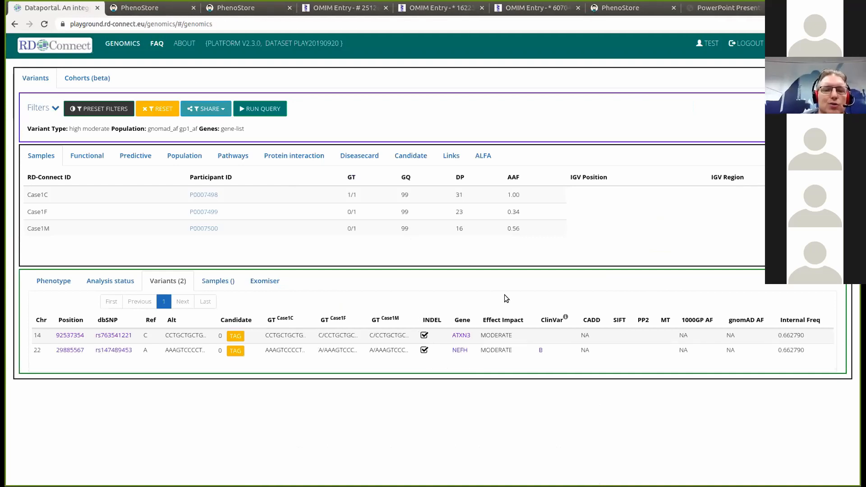
click(460, 350)
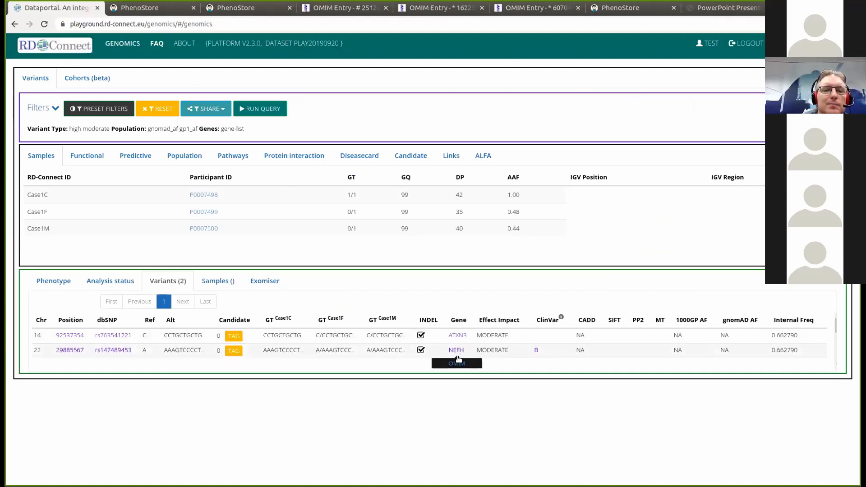
click(457, 363)
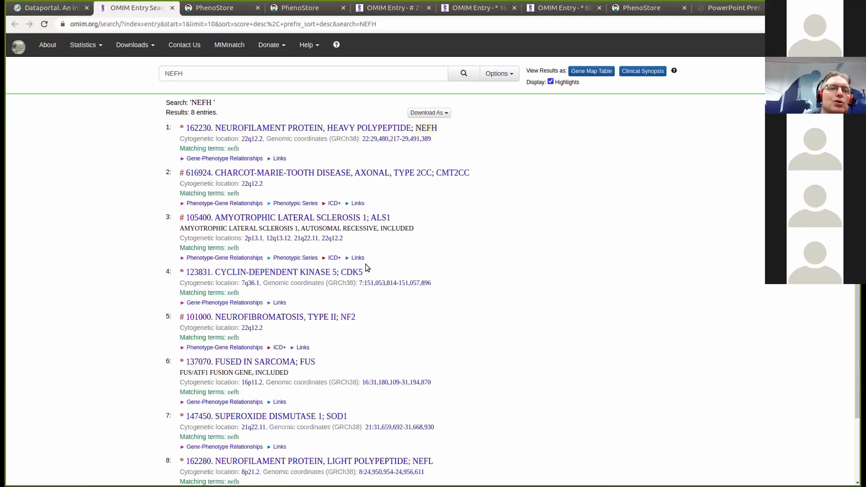
- Open OMIM entry *162230 for NEFH and review its ALS and CMT type 2CC links
click(379, 128)
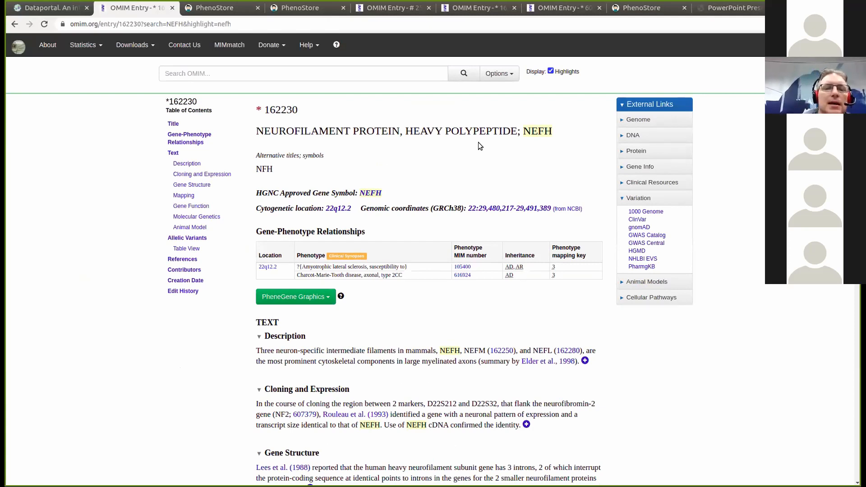
scroll(509, 228, down, 1)
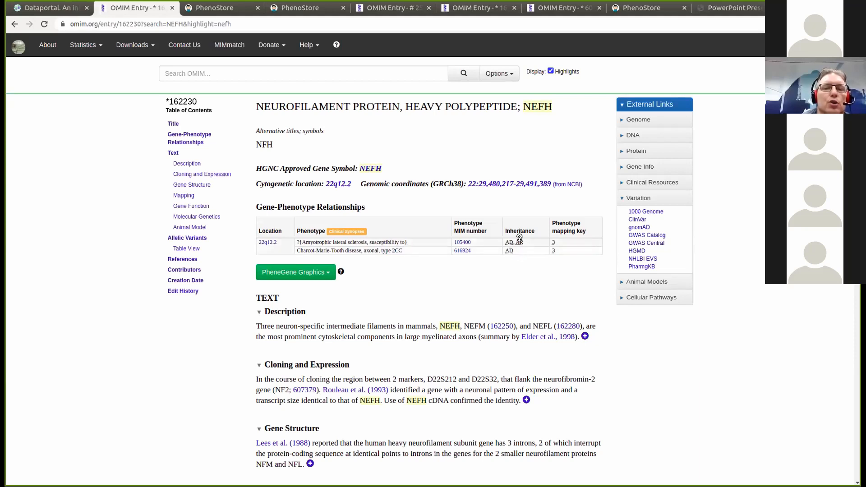
mouse_move(519, 238)
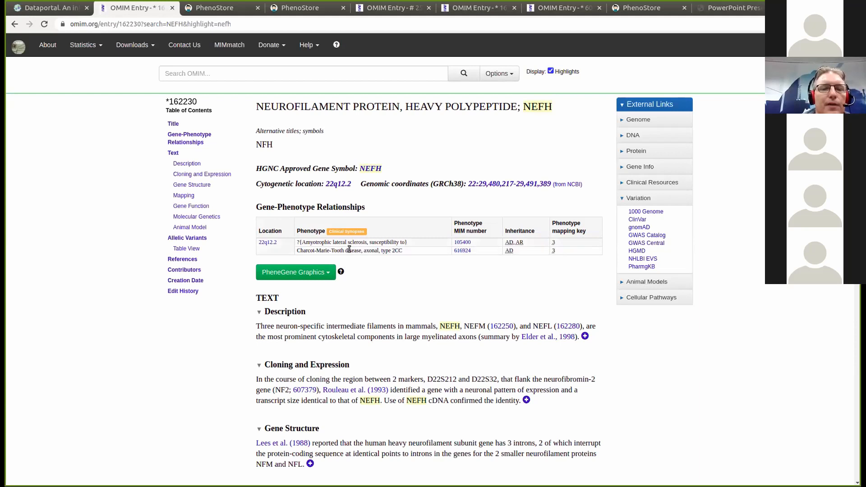
- Open ALS entry #105400 and read its heterogeneity section listing NEFH, DCTN1, PRPH and SOD1
click(464, 243)
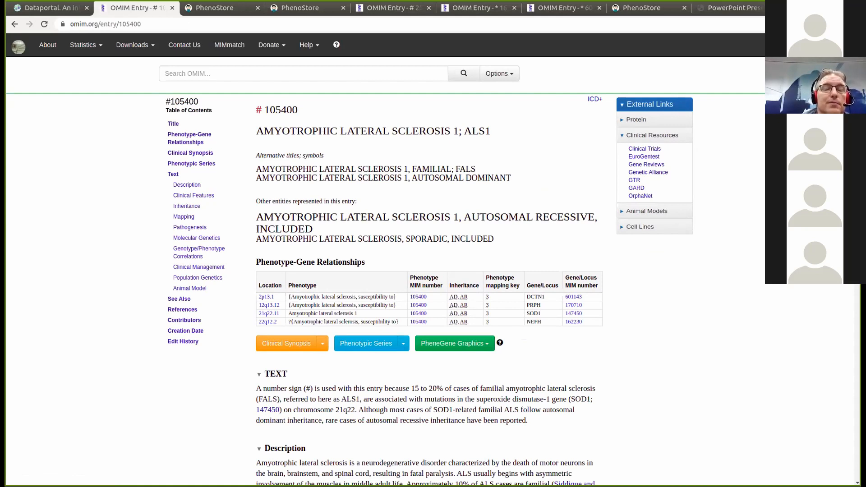
scroll(428, 289, down, 1)
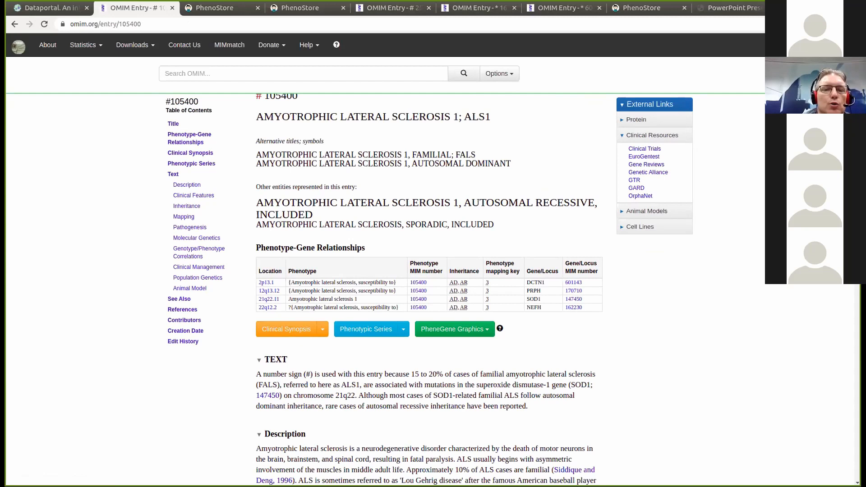
scroll(428, 288, down, 4)
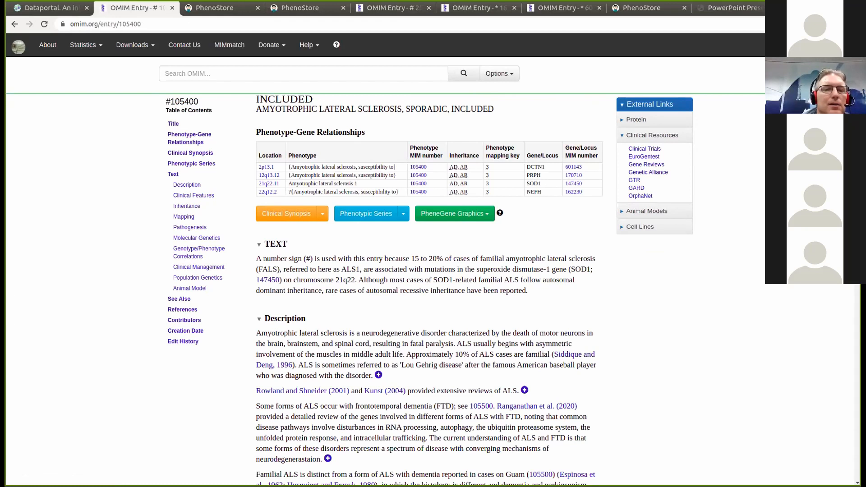
scroll(429, 289, down, 8)
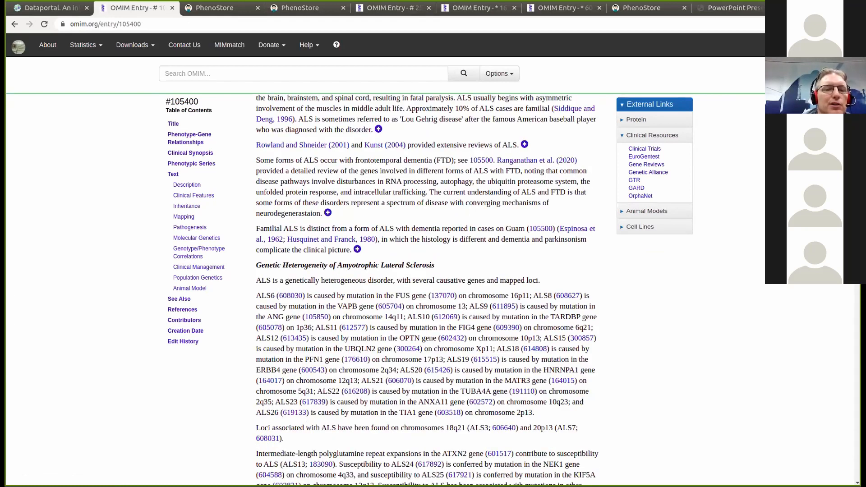
scroll(428, 289, down, 2)
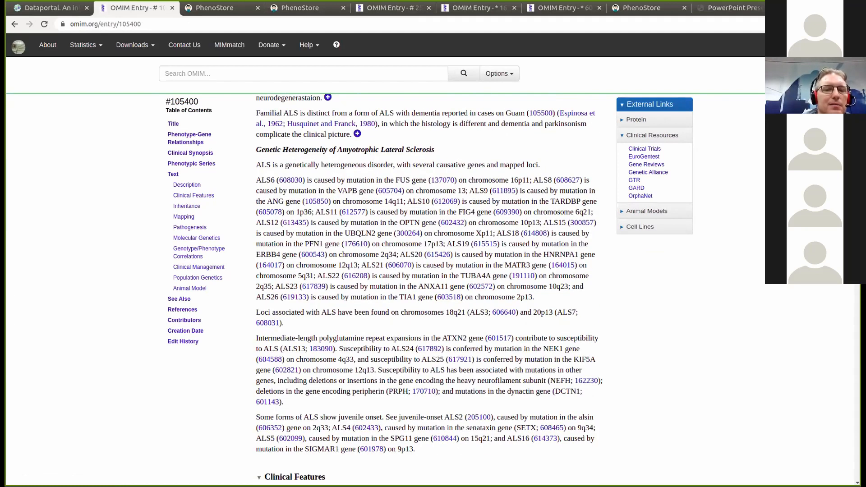
scroll(429, 288, down, 6)
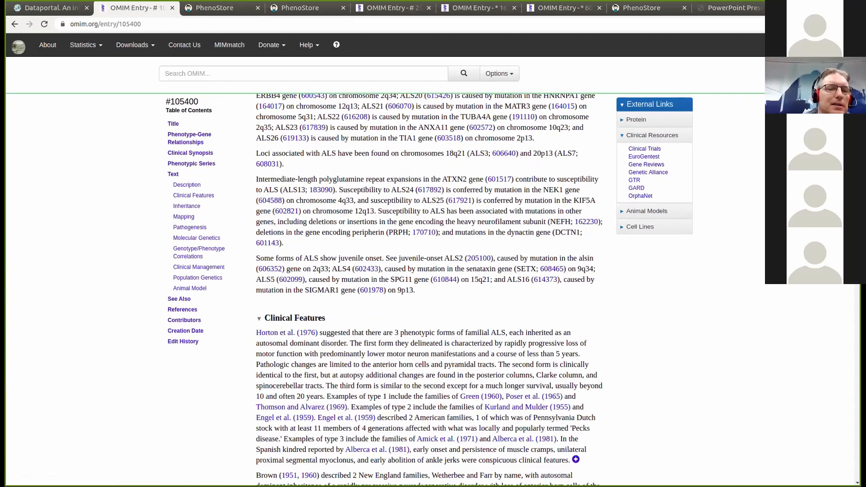
scroll(429, 289, up, 14)
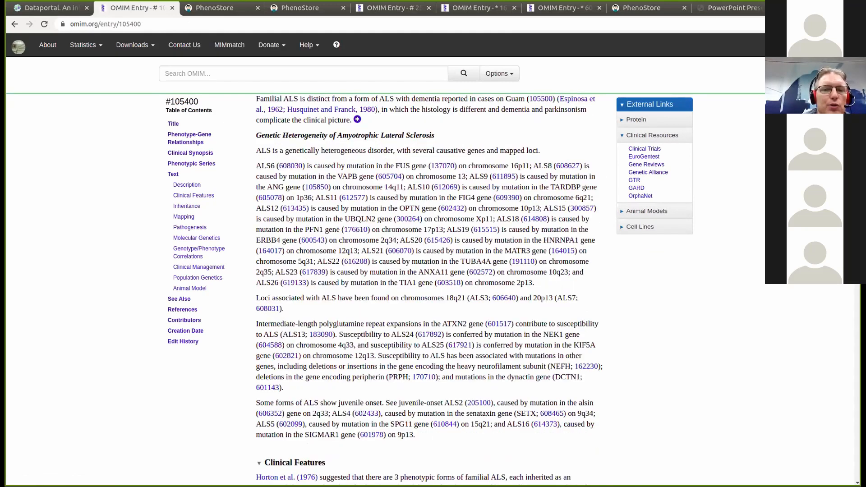
scroll(429, 288, up, 2)
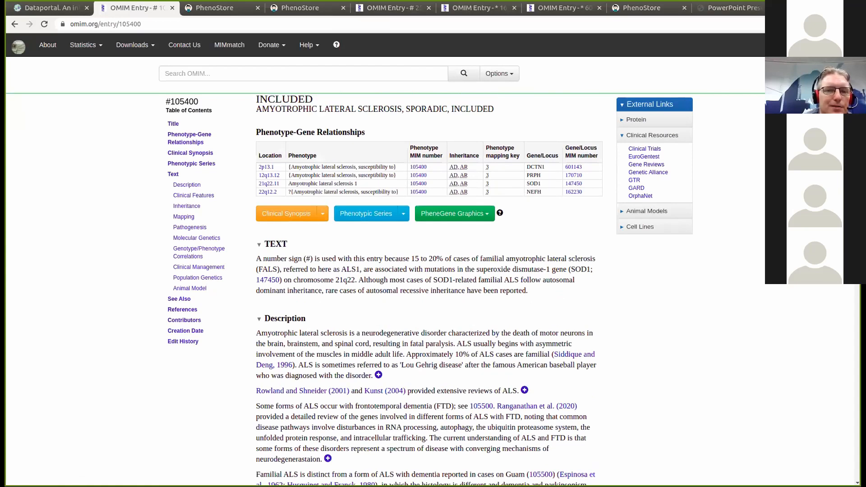
scroll(429, 289, up, 2)
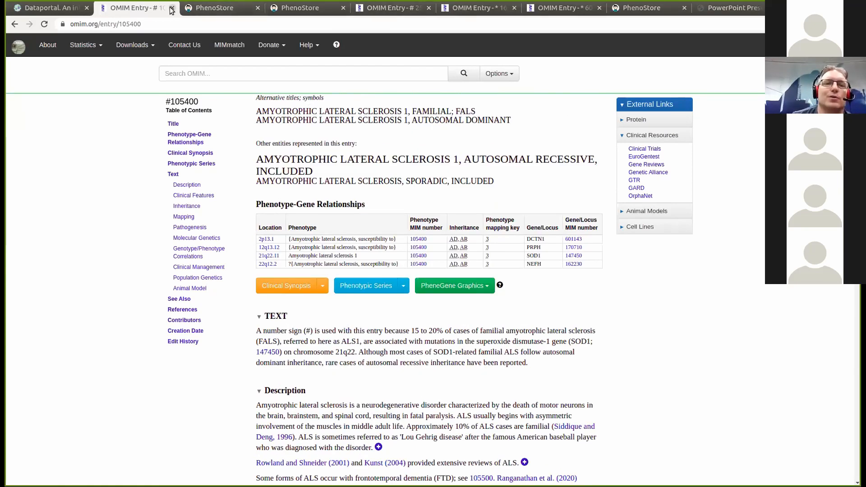
- Review the child's PhenoStore pedigree and symptoms, then return to the ATXN3/NEFH variant table
click(199, 9)
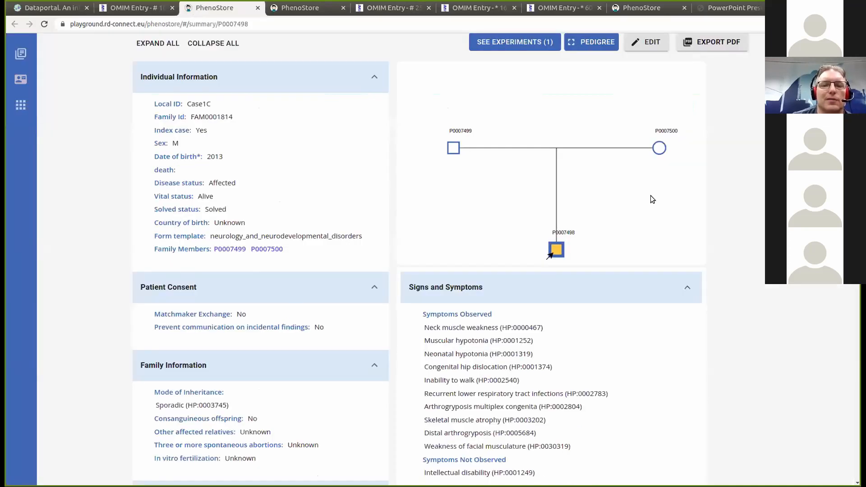
scroll(651, 199, down, 1)
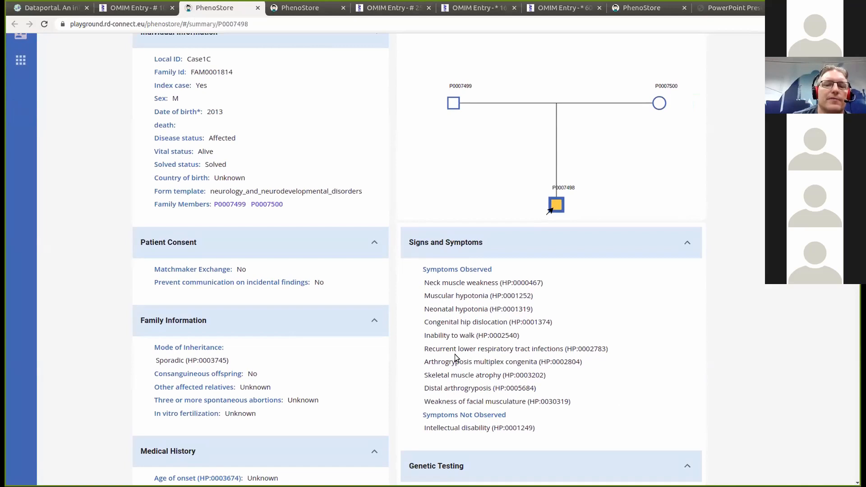
scroll(552, 259, up, 1)
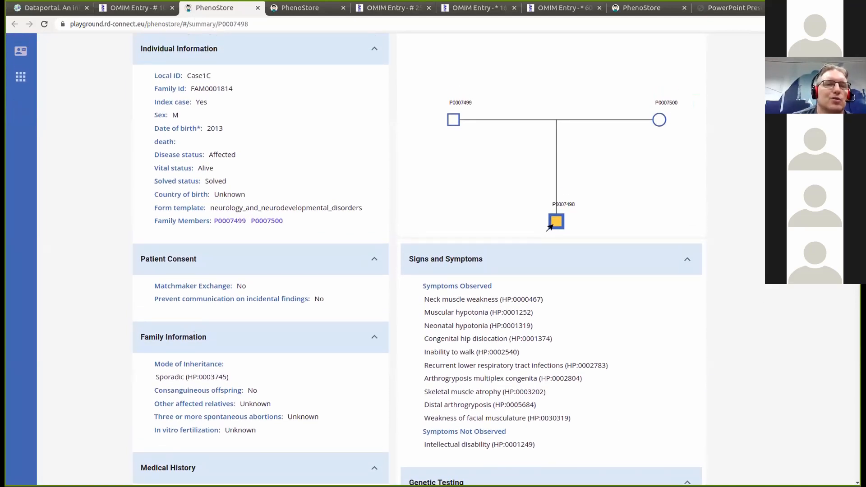
click(135, 13)
click(49, 8)
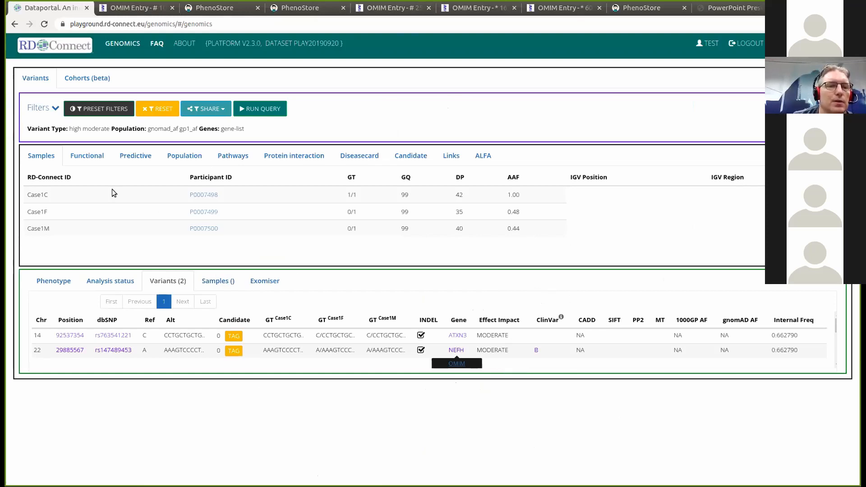
- Review the trio's sample settings in the expanded filters, then return to Case1C's PhenoStore summary
click(55, 109)
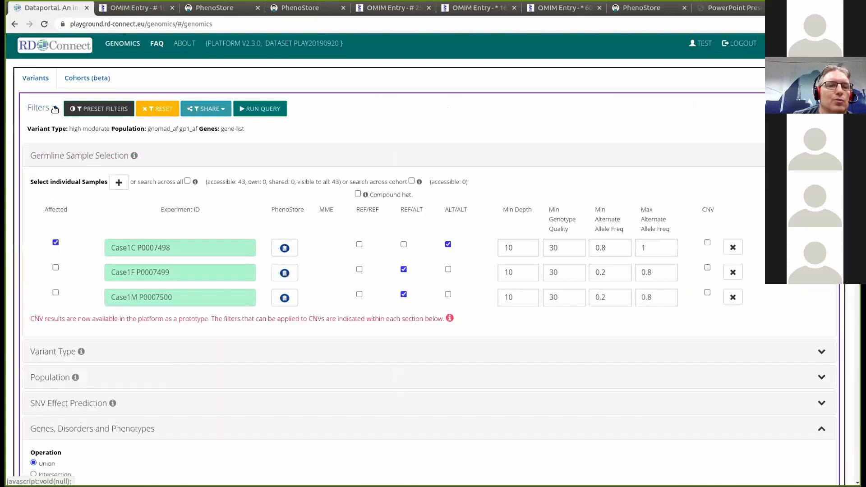
scroll(424, 273, down, 1)
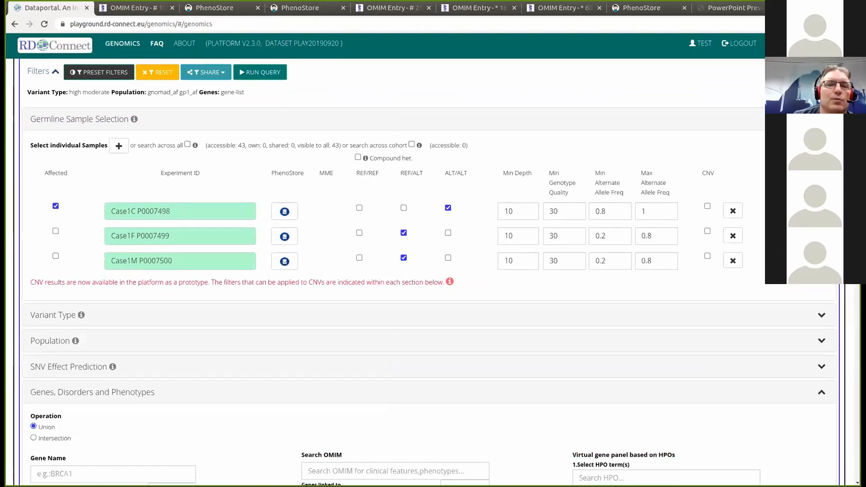
click(201, 10)
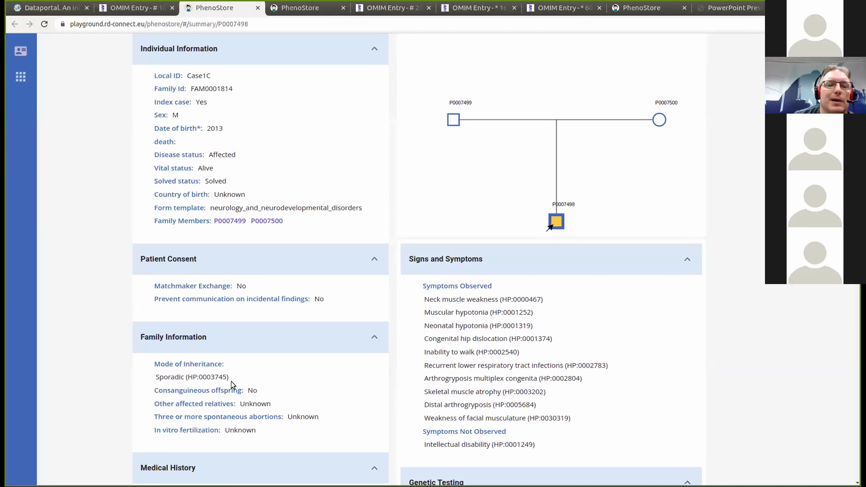
- Confirm Case1C's mode of inheritance reads Sporadic, then go back to the Dataportal filter page
drag(154, 362, 229, 383)
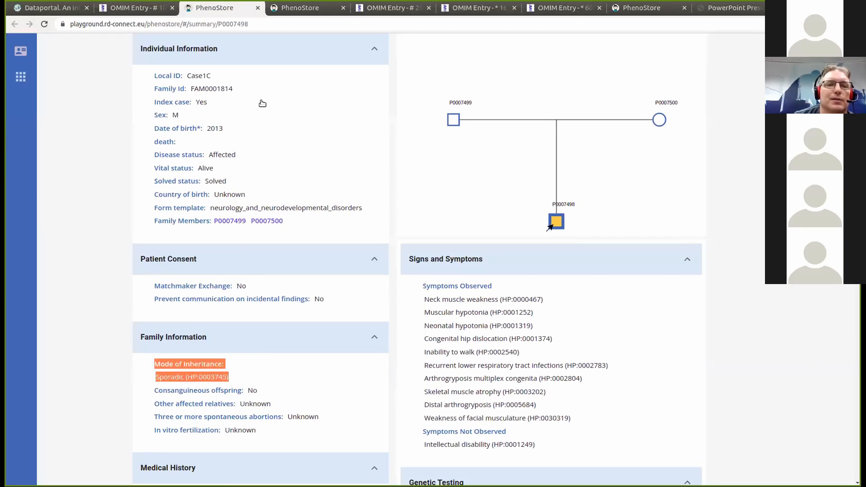
click(60, 9)
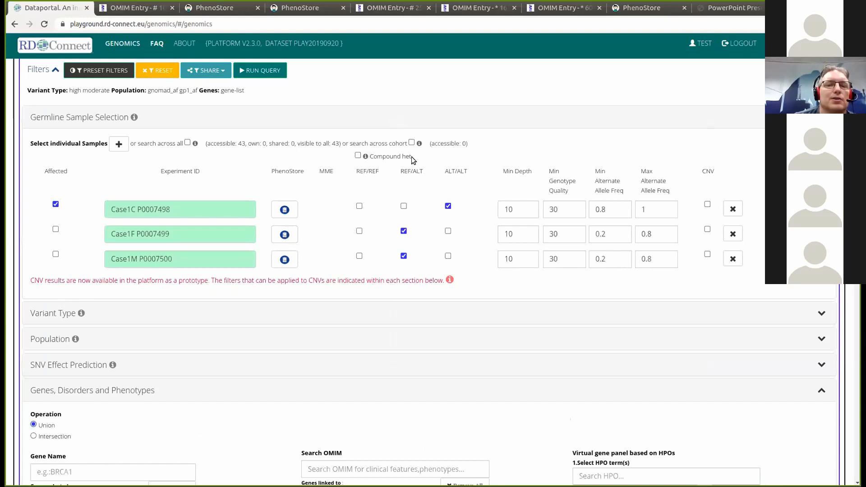
- Enable the Compound het. option in the trio sample selection
drag(412, 156, 369, 162)
click(433, 155)
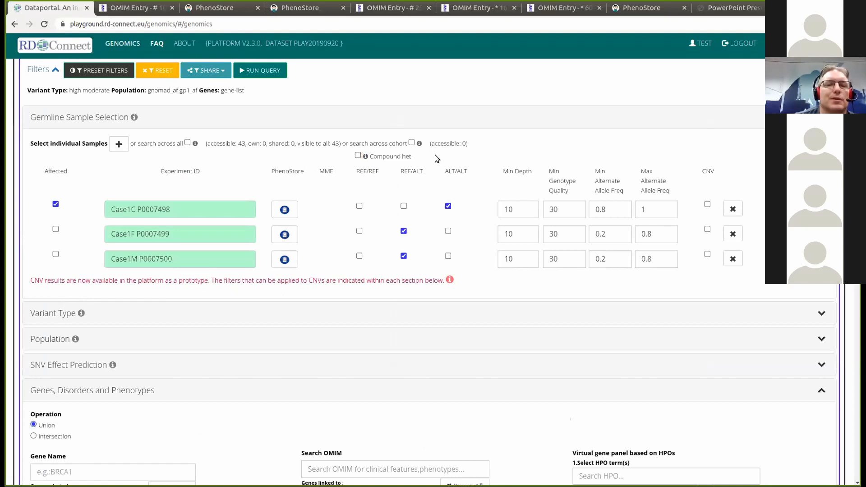
click(358, 157)
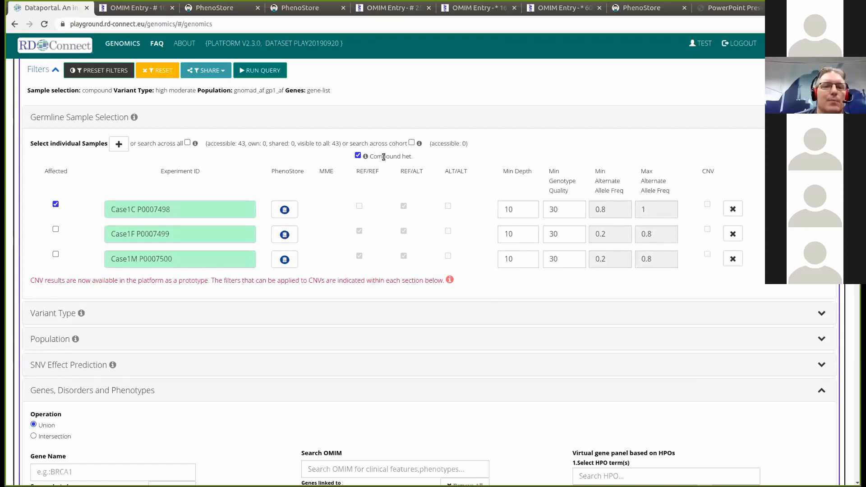
- Clear the predefined muscle gene list under Genes, Disorders and Phenotypes
scroll(428, 271, down, 1)
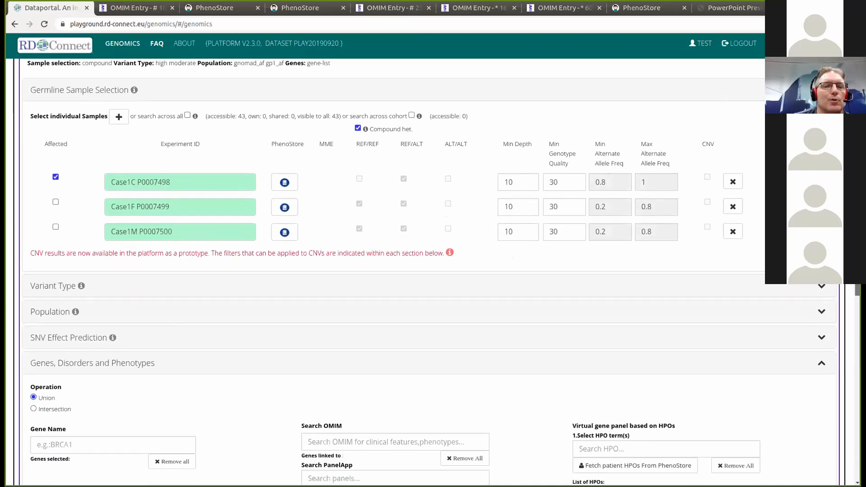
scroll(139, 299, down, 5)
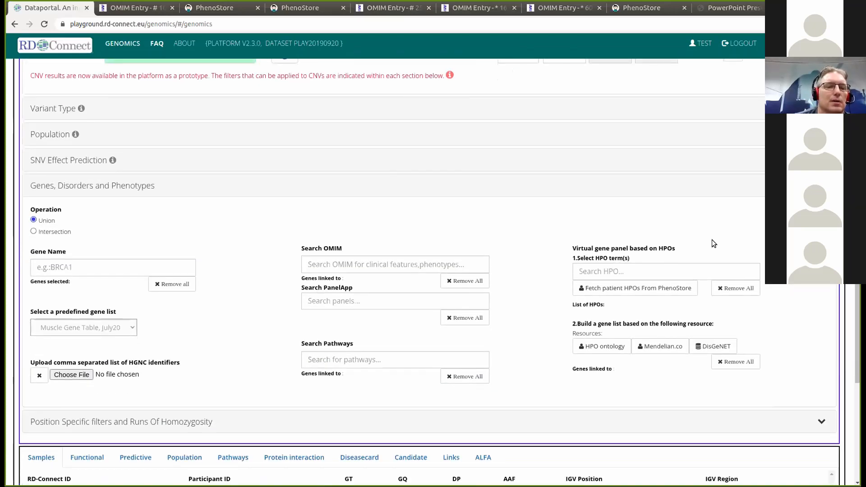
click(133, 326)
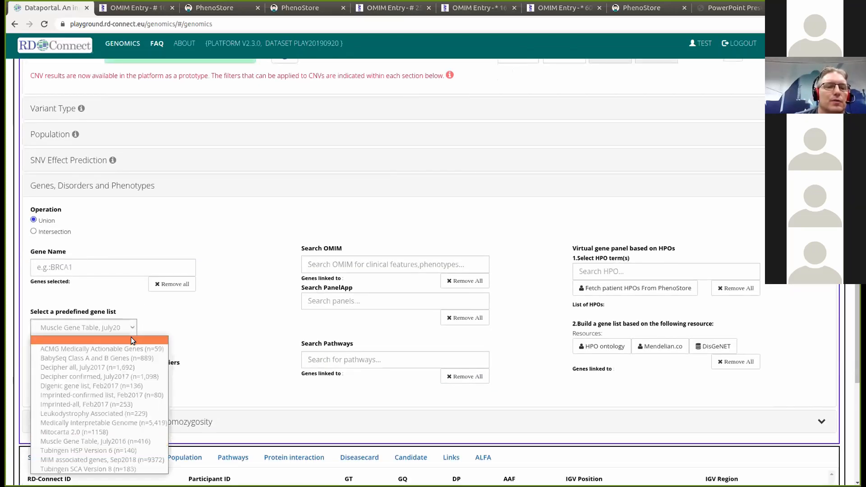
click(130, 339)
scroll(744, 212, up, 7)
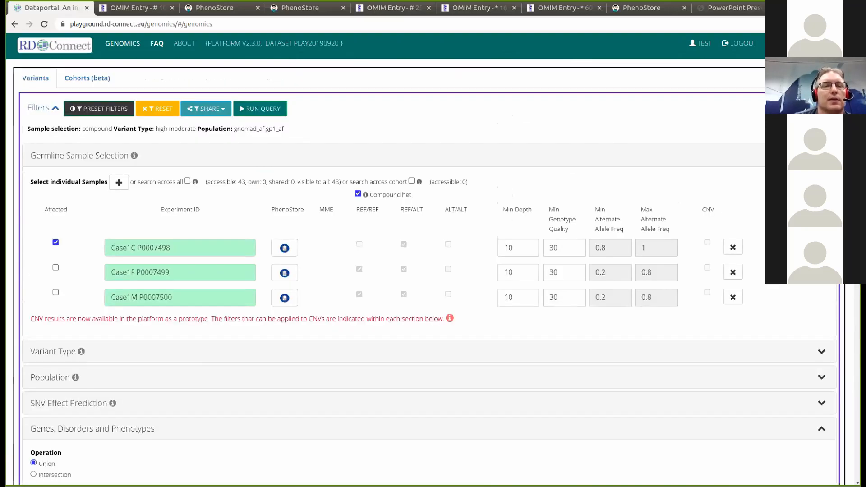
- Run the compound heterozygous trio query without a gene filter, returning 47 variants
click(263, 108)
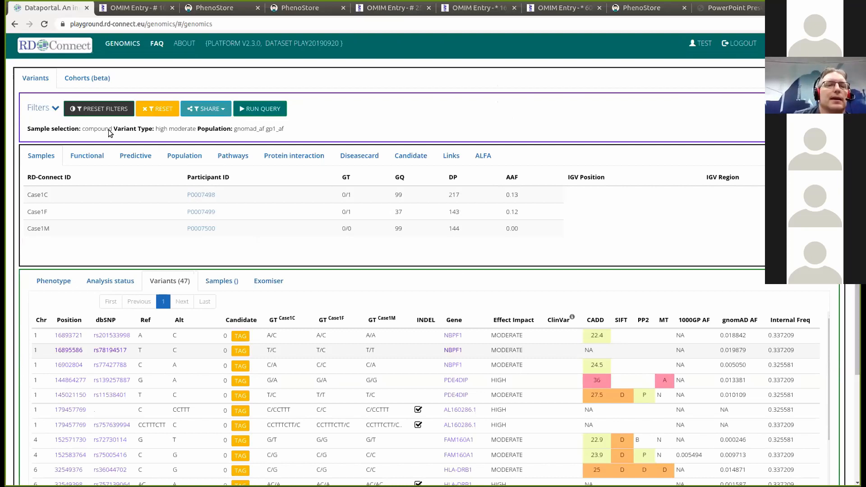
- Review the population frequency and variant type filter settings of the query
click(56, 110)
scroll(189, 298, down, 1)
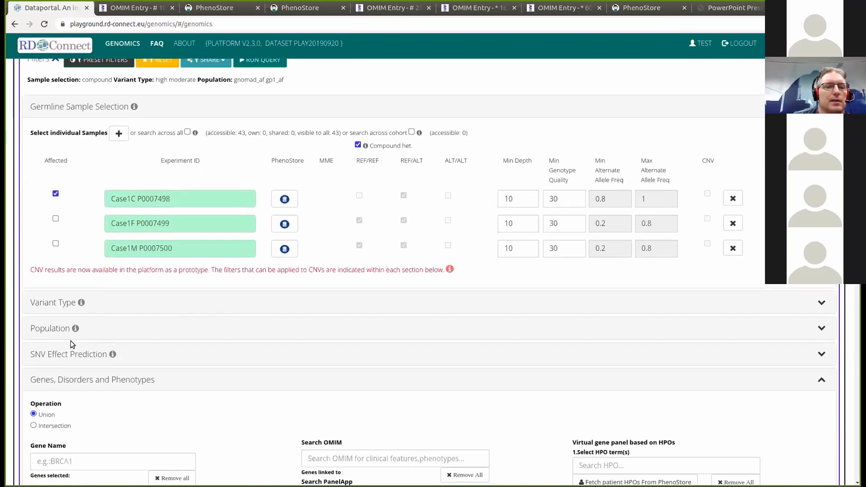
click(63, 330)
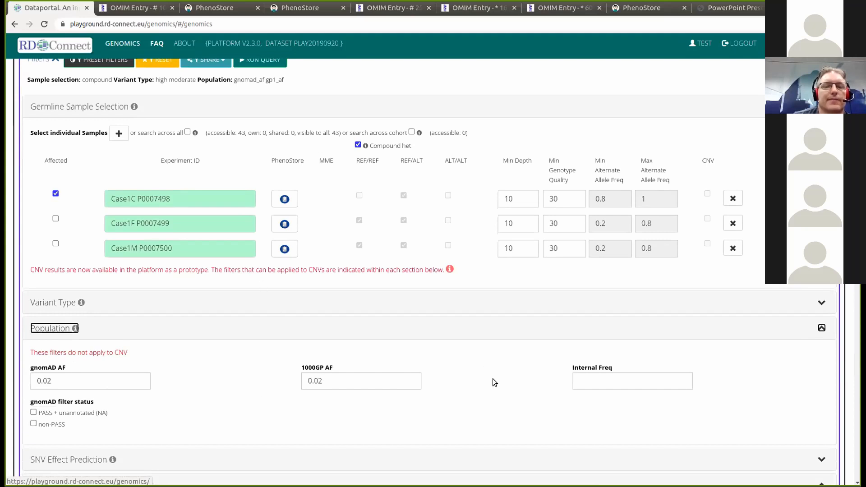
scroll(393, 270, down, 4)
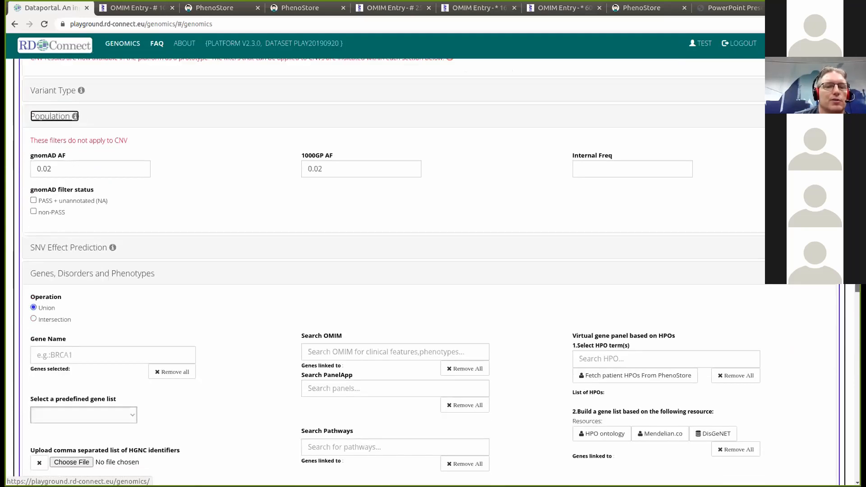
scroll(392, 271, up, 5)
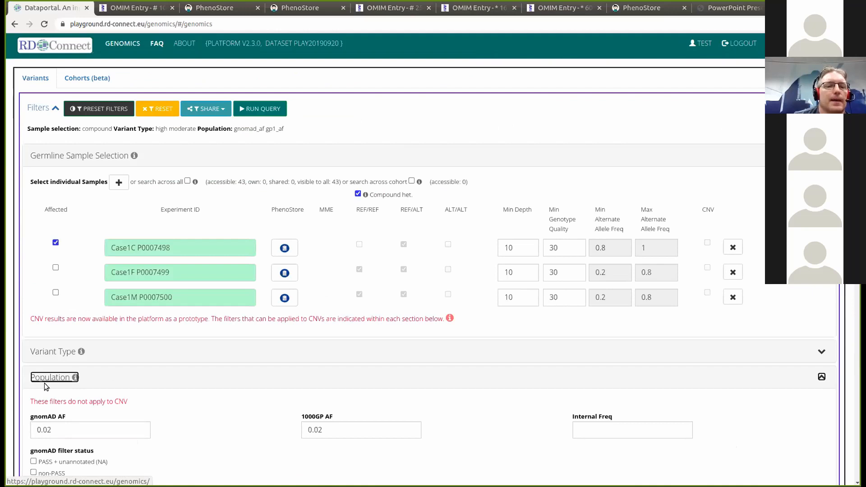
click(823, 354)
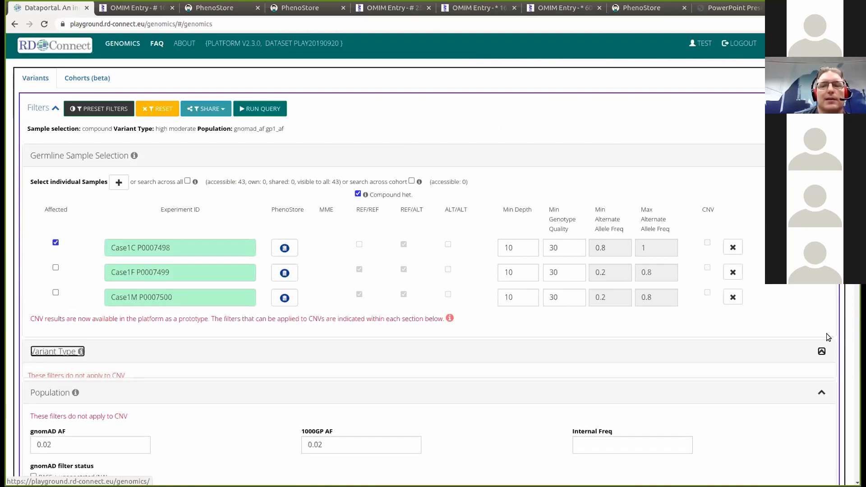
click(820, 353)
- Collapse the sample selection, population and gene filter sections and scroll the 47-variant table
click(822, 157)
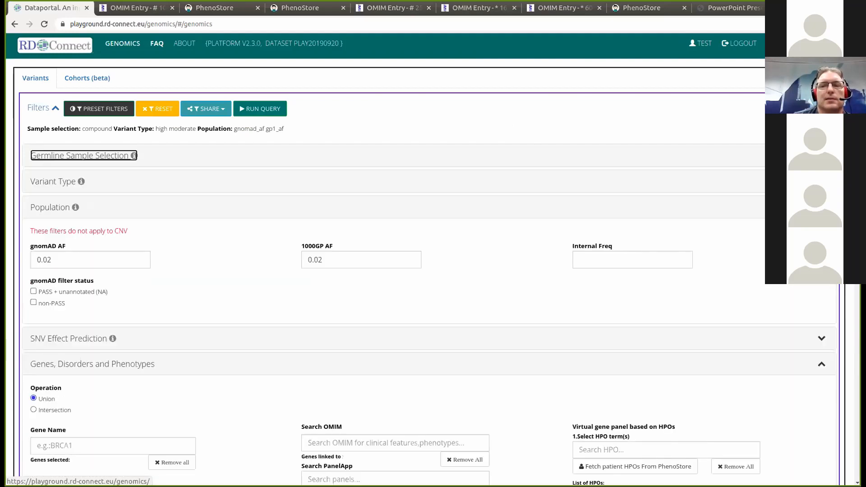
scroll(822, 157, down, 3)
click(821, 138)
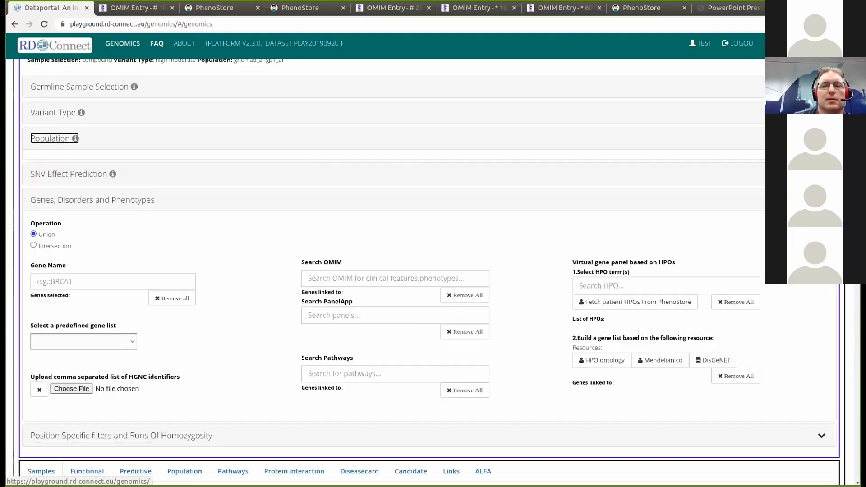
click(821, 190)
scroll(821, 190, down, 3)
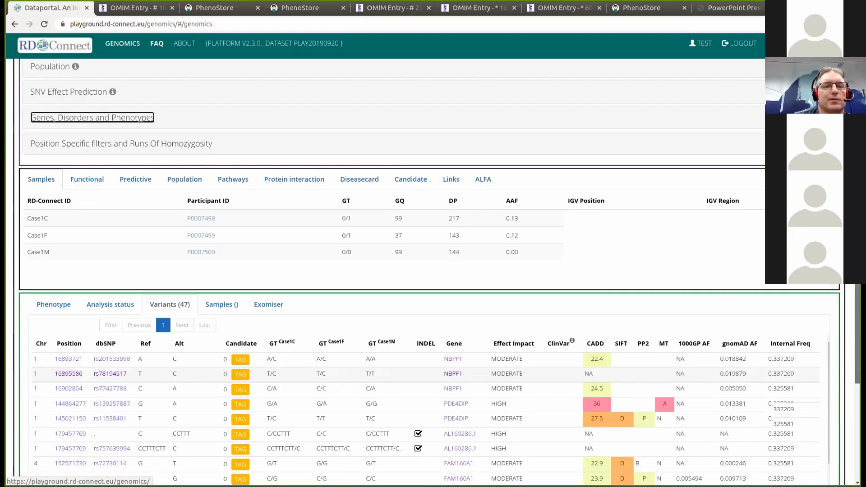
scroll(822, 190, down, 7)
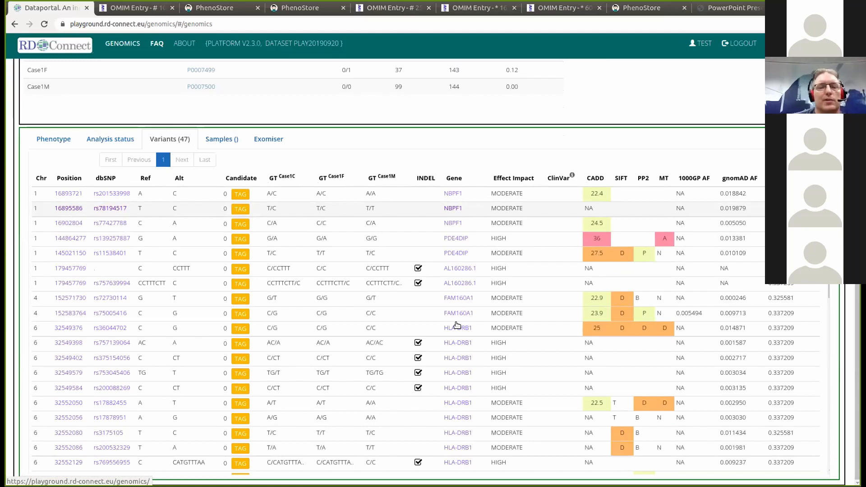
scroll(457, 325, down, 1)
scroll(457, 325, up, 1)
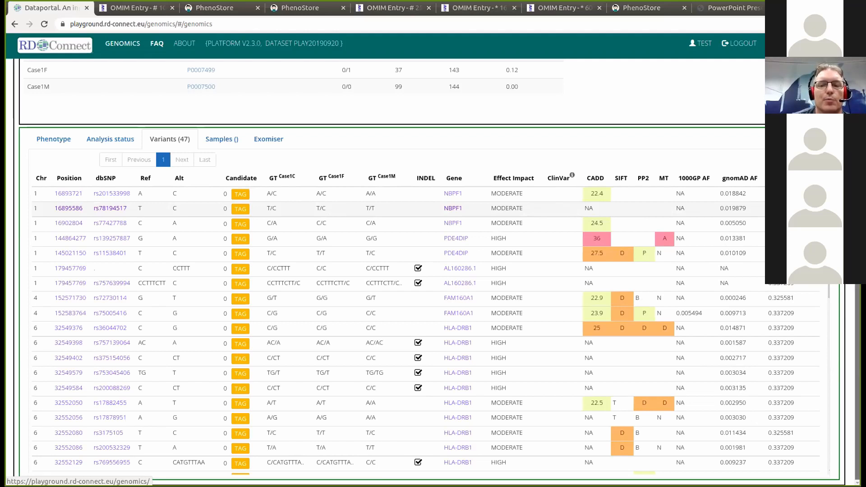
scroll(433, 271, up, 6)
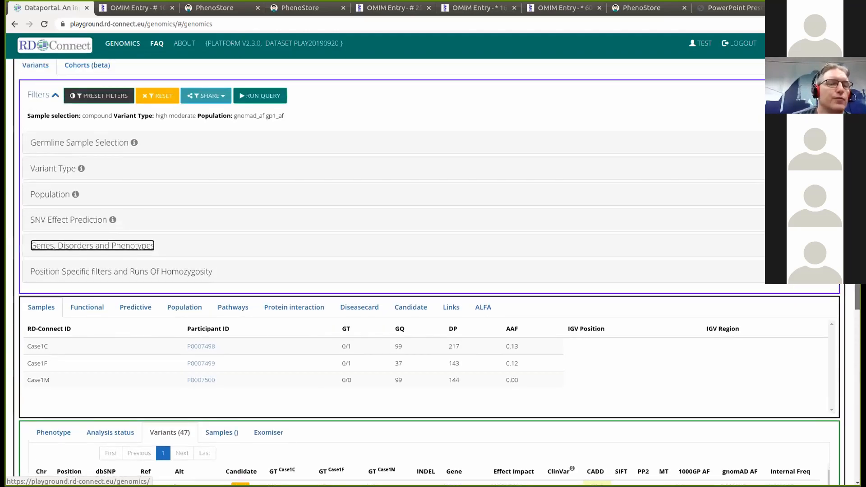
- Expand the Genes, Disorders and Phenotypes filters
drag(858, 270, 857, 271)
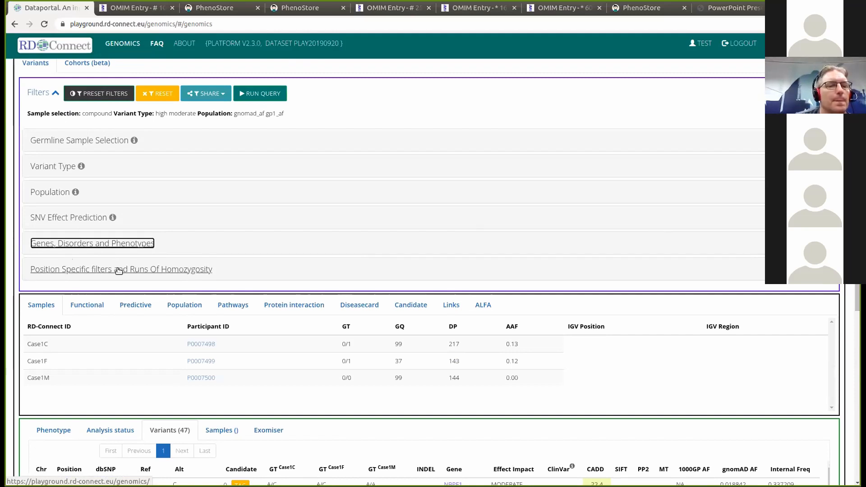
click(109, 243)
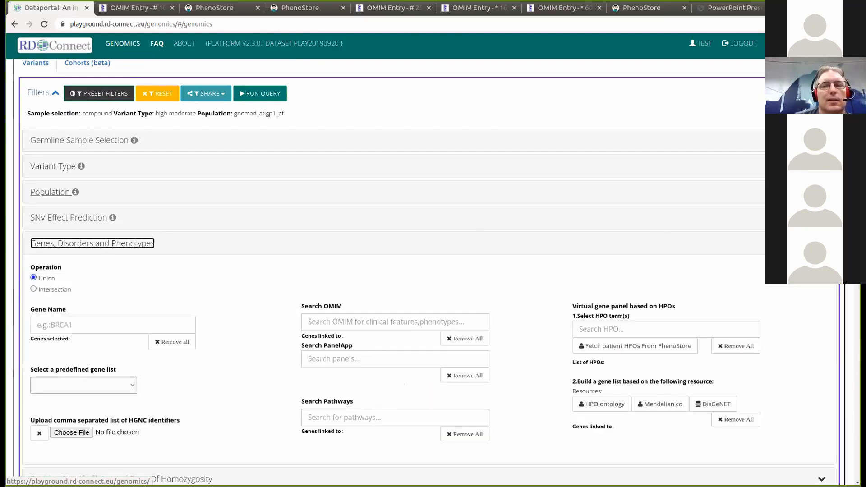
scroll(393, 271, down, 2)
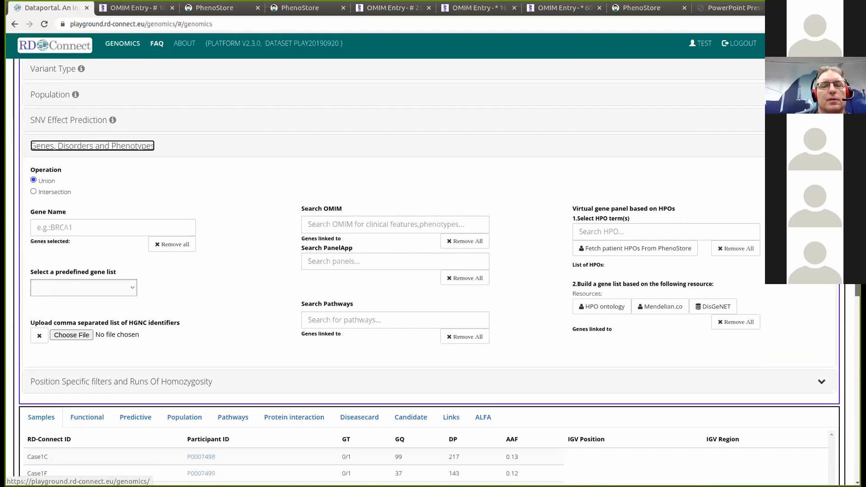
scroll(433, 271, down, 1)
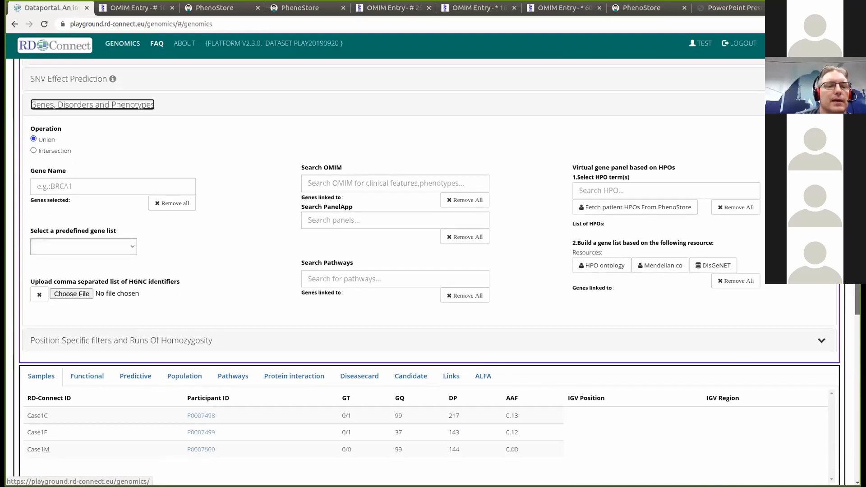
scroll(197, 355, down, 4)
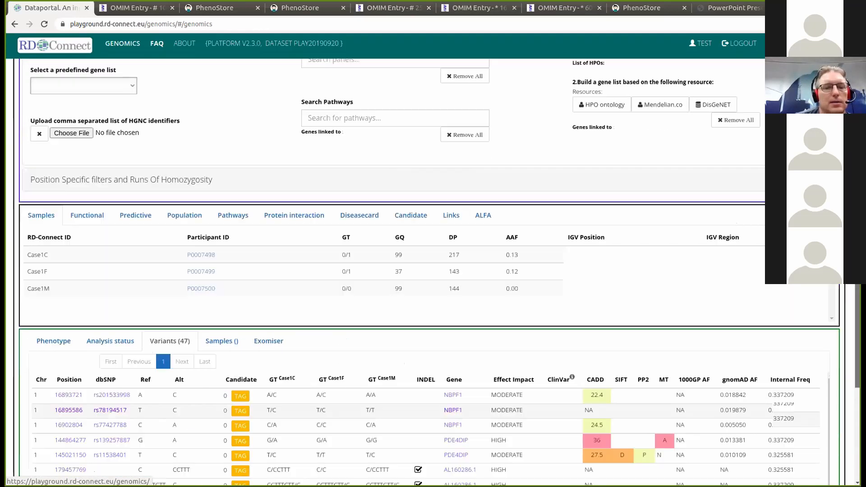
- View the trio's phenotype and pedigree details, then return to the HPO panel
click(62, 287)
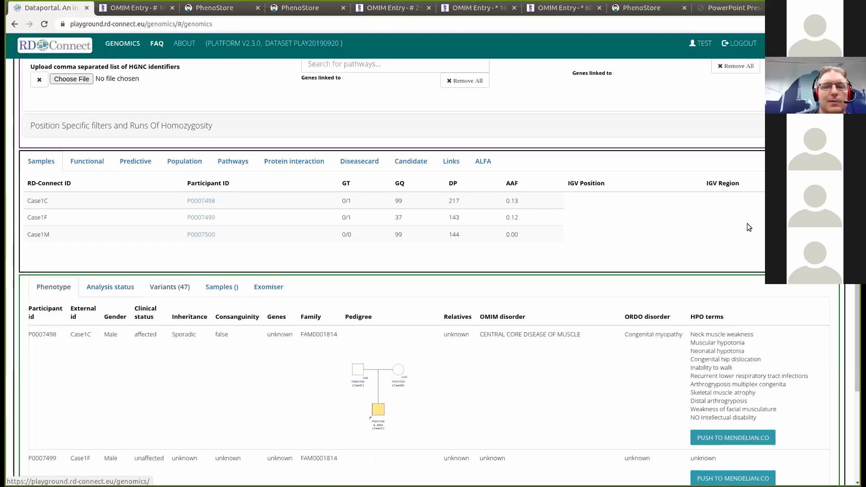
scroll(749, 228, down, 1)
scroll(710, 245, down, 1)
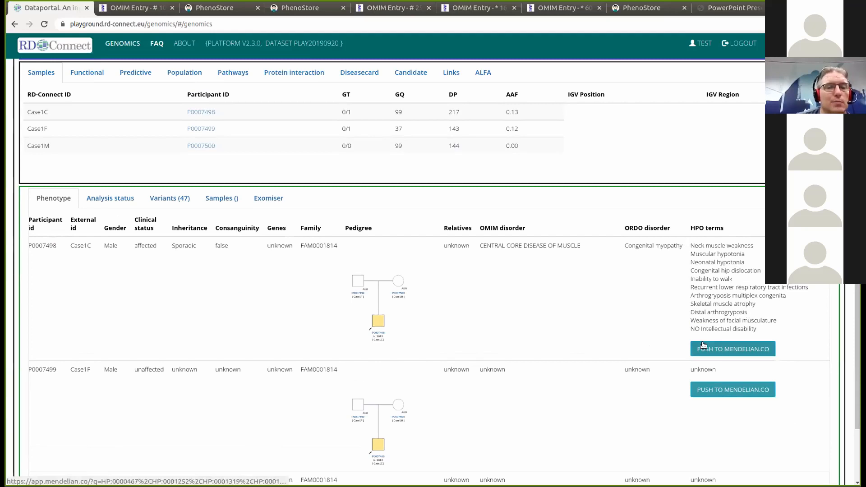
scroll(852, 296, up, 1)
scroll(852, 295, up, 6)
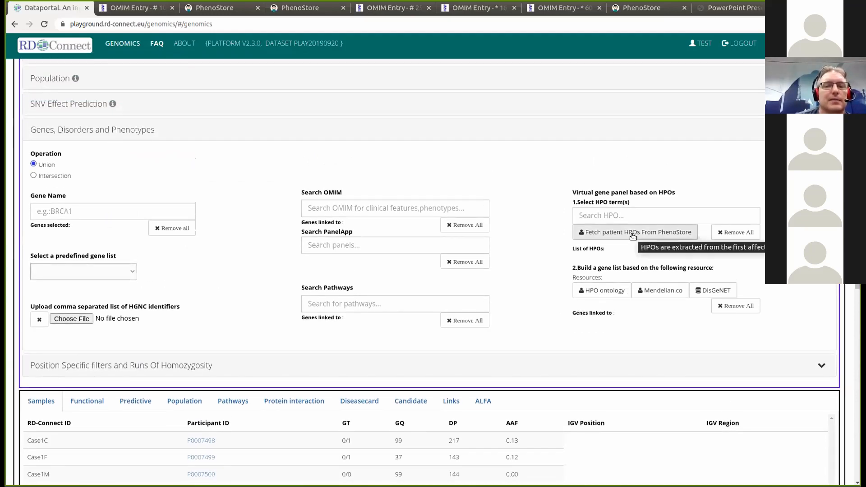
- Fetch Case1C's HPO terms from PhenoStore and generate an HPO-ontology gene panel starting ACTA1, AGRN, ALS2
click(632, 234)
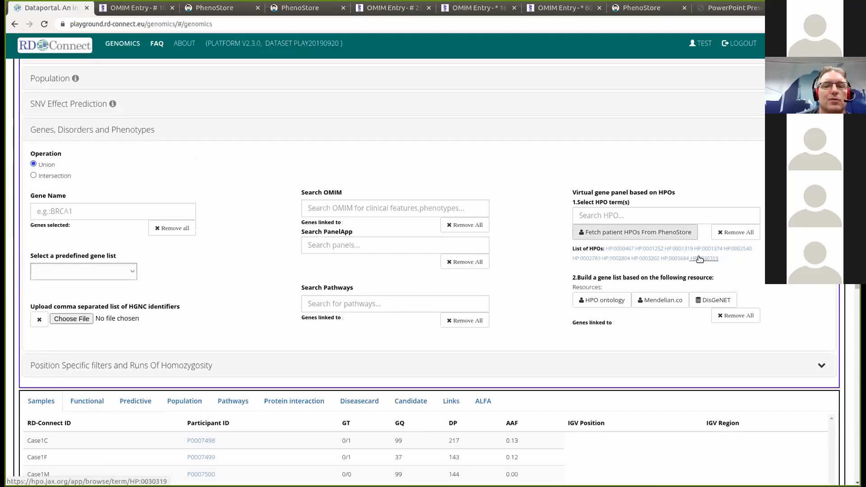
scroll(603, 266, down, 2)
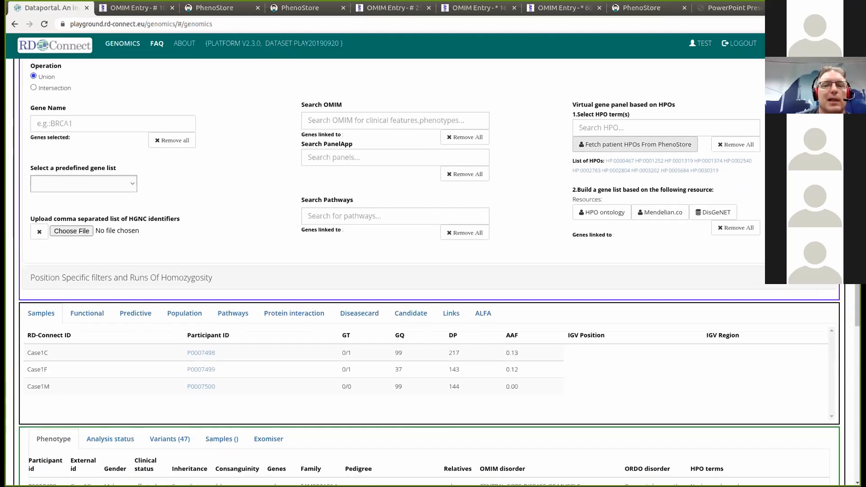
click(608, 215)
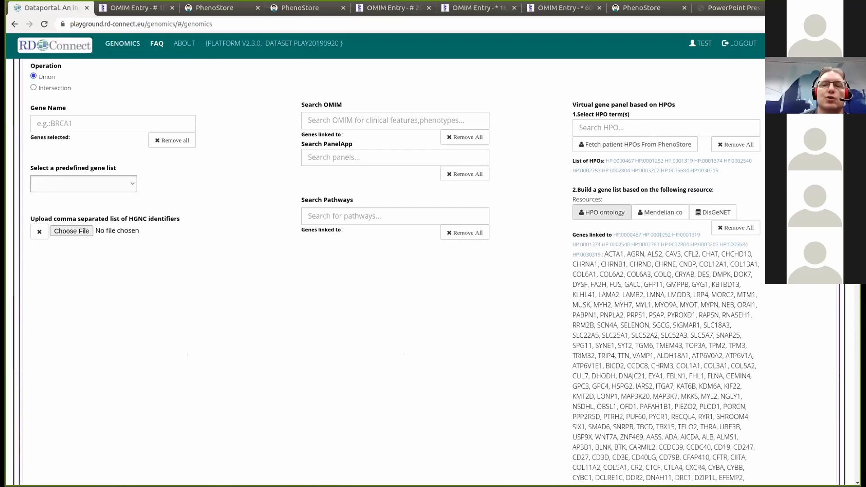
scroll(386, 273, down, 1)
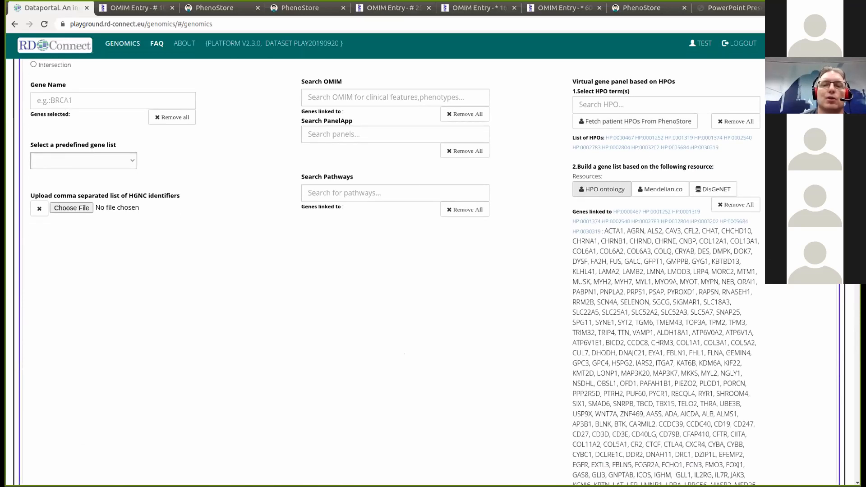
scroll(386, 274, down, 10)
scroll(839, 305, down, 15)
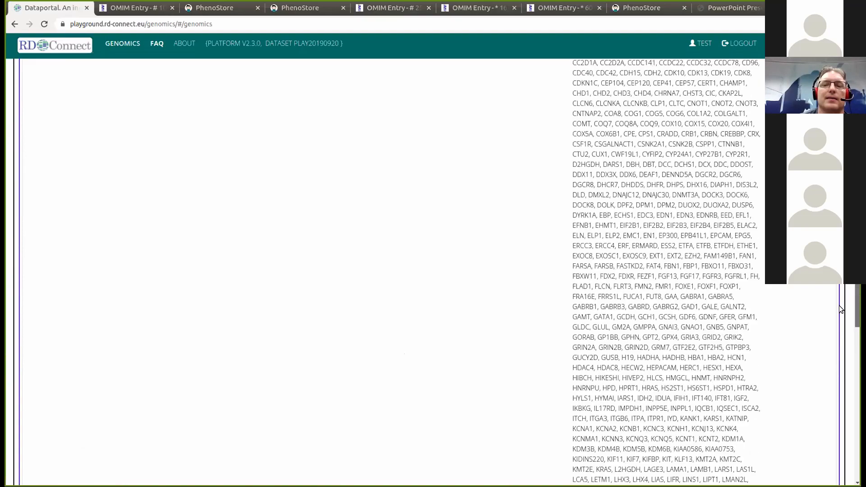
scroll(839, 391, up, 15)
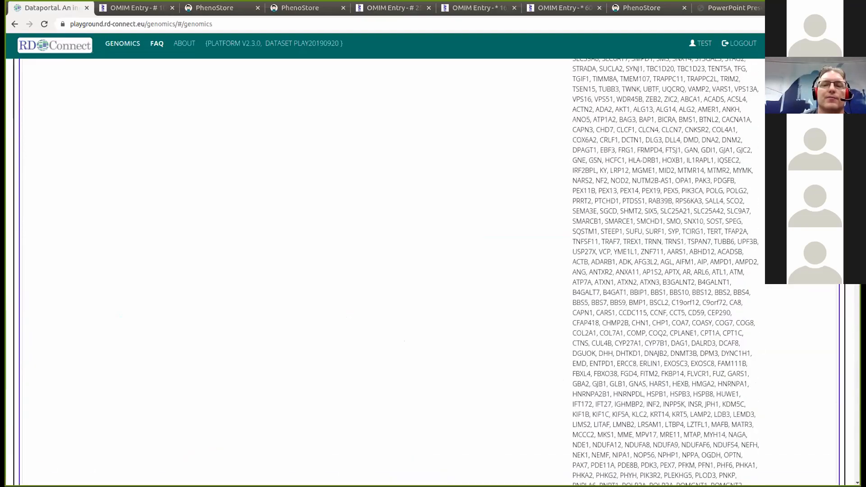
scroll(840, 391, up, 8)
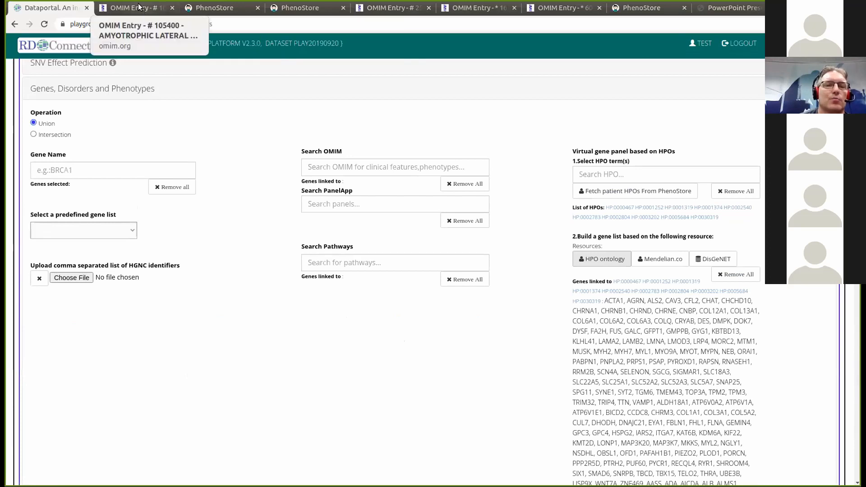
click(203, 7)
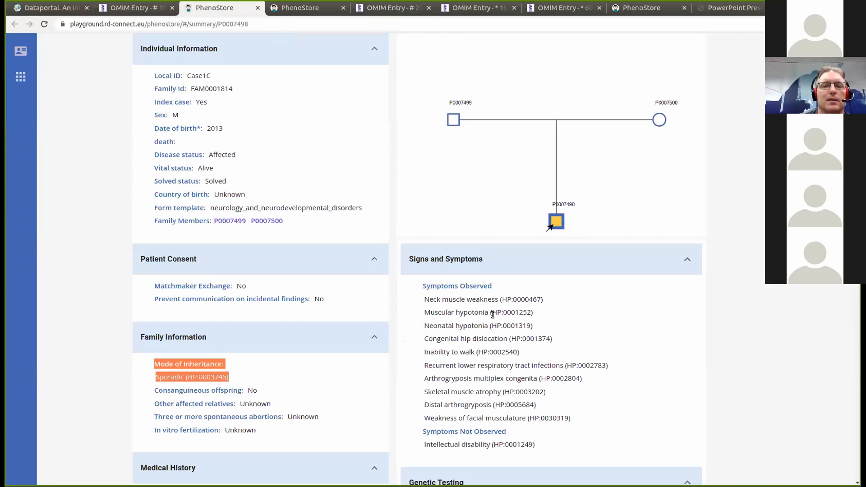
drag(487, 312, 425, 313)
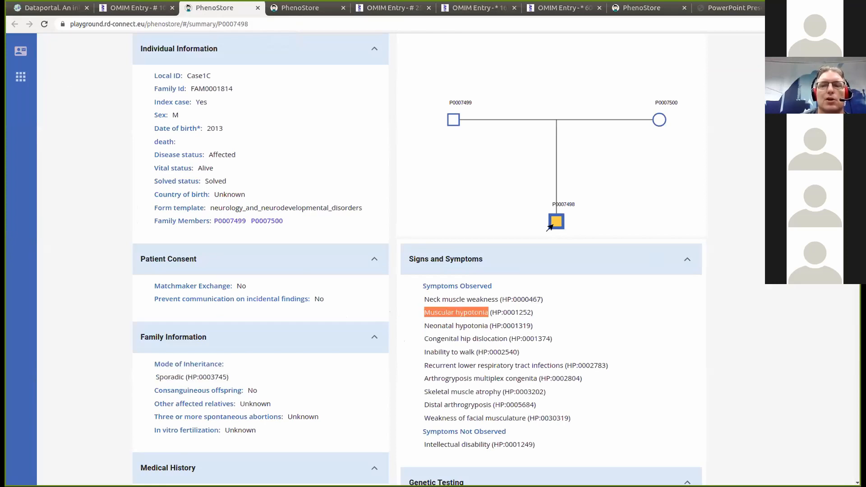
click(53, 11)
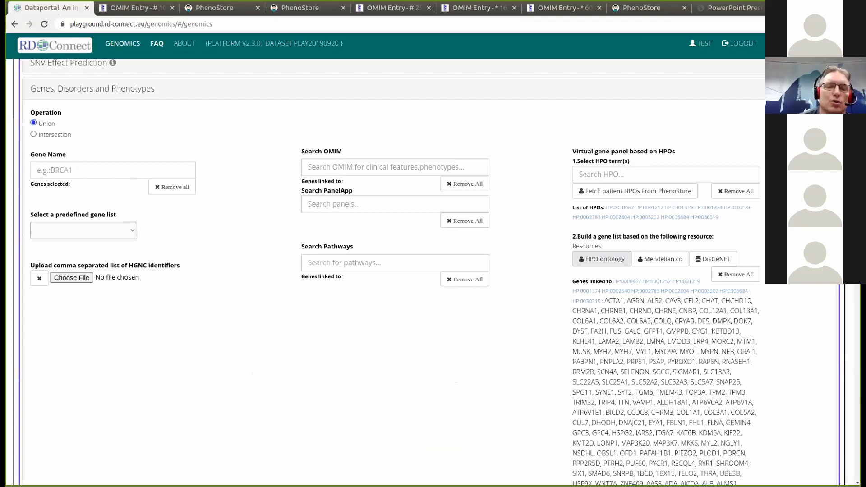
- Run the query with the HPO gene panel, review its 19 variants, and reopen the filter settings
scroll(667, 384, down, 20)
scroll(668, 383, up, 20)
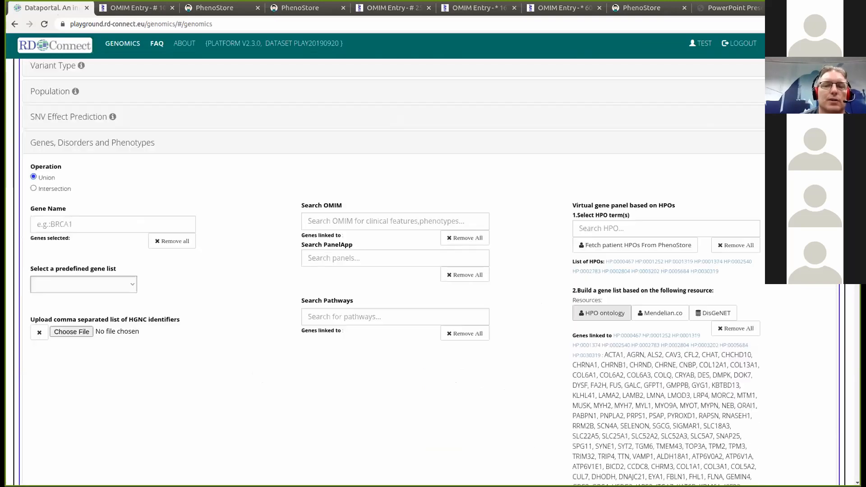
scroll(668, 383, up, 3)
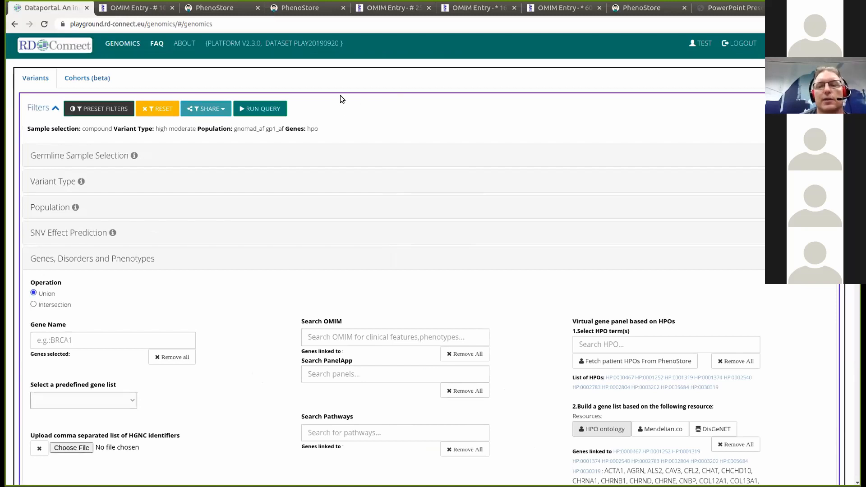
click(258, 110)
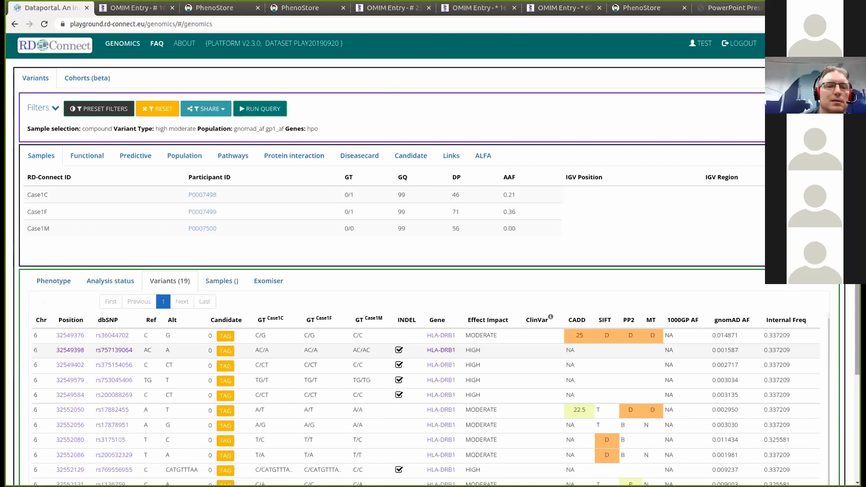
scroll(433, 271, down, 2)
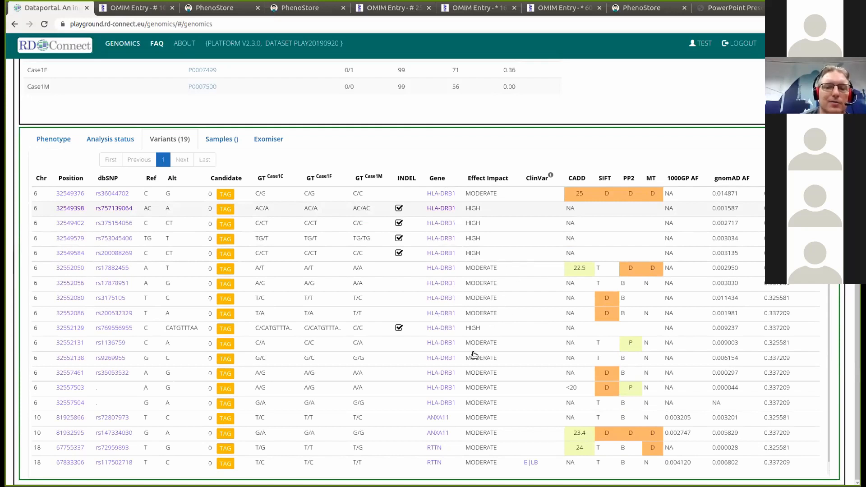
scroll(475, 355, down, 1)
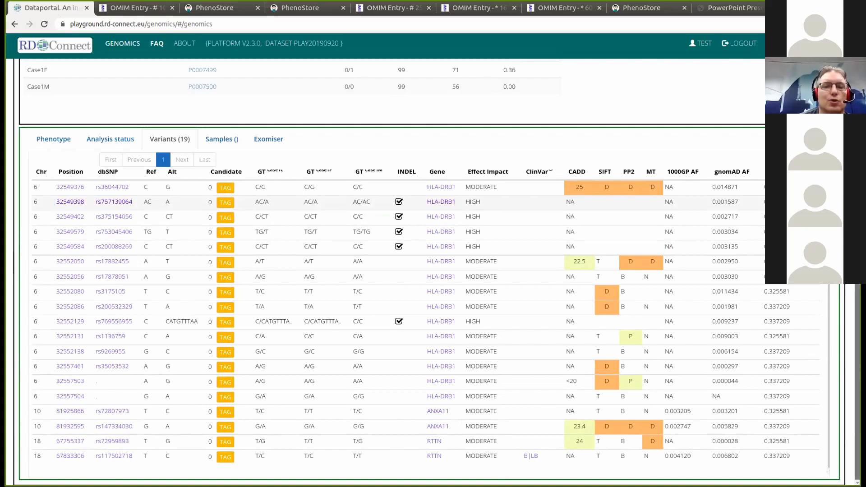
scroll(126, 147, up, 3)
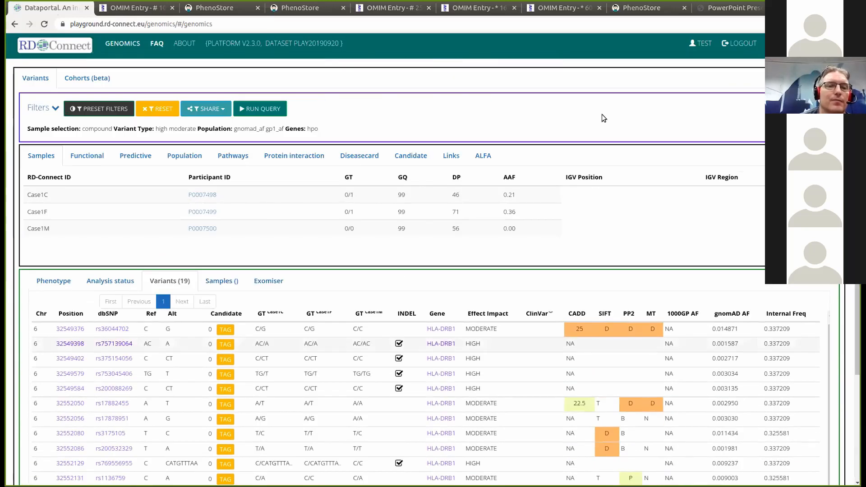
click(57, 110)
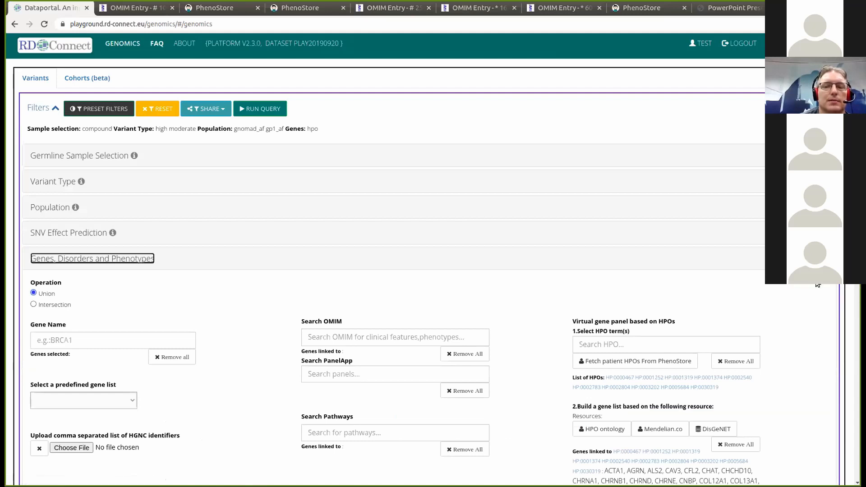
- Remove all genes from the HPO-derived gene list
click(742, 446)
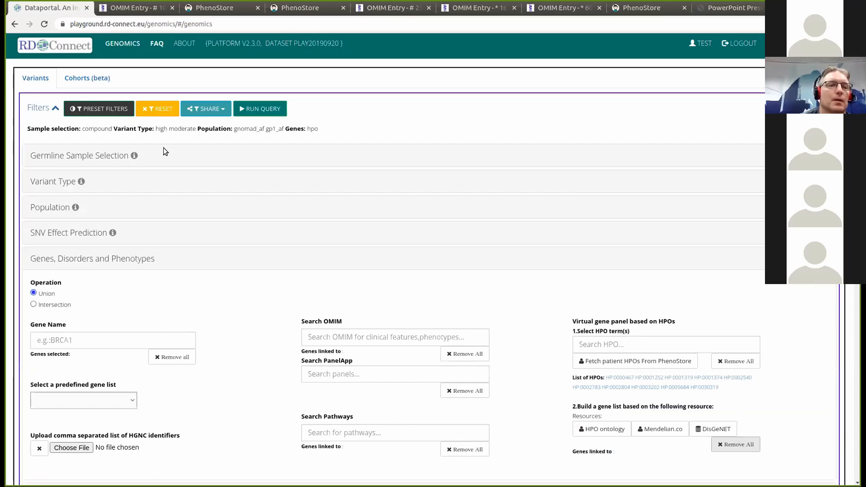
click(55, 107)
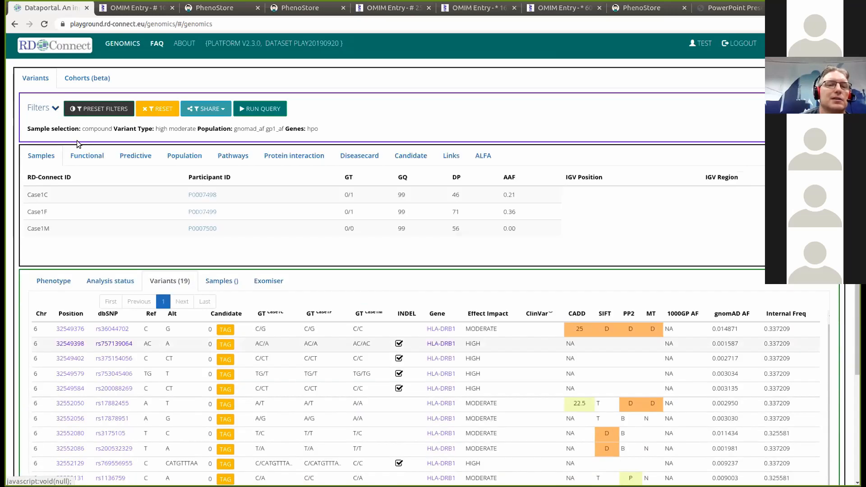
click(56, 108)
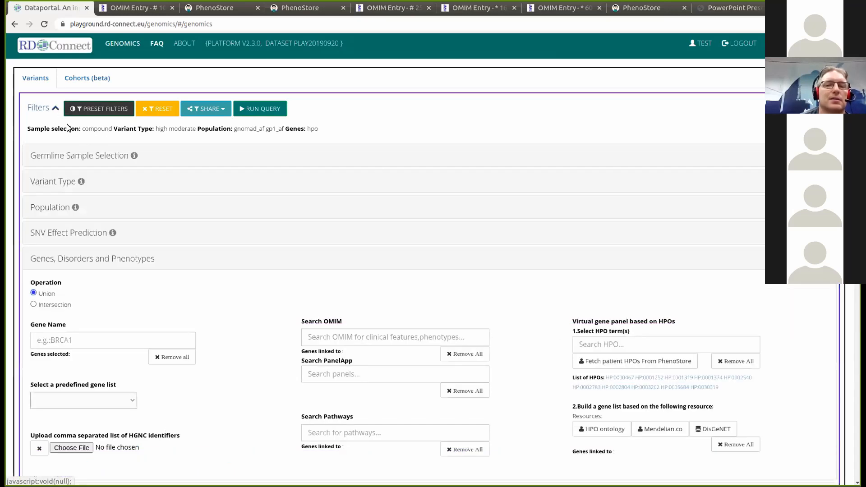
- Turn off Compound het. and restrict Case1F and Case1M to REF/REF genotypes
click(81, 156)
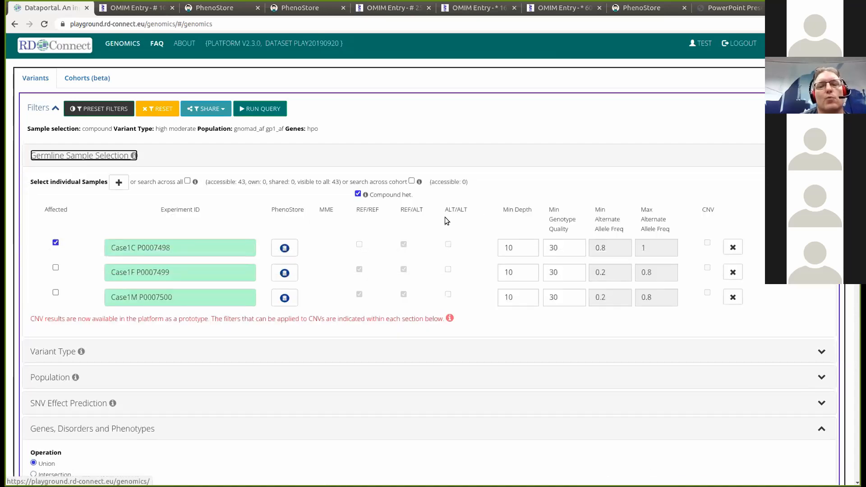
click(358, 194)
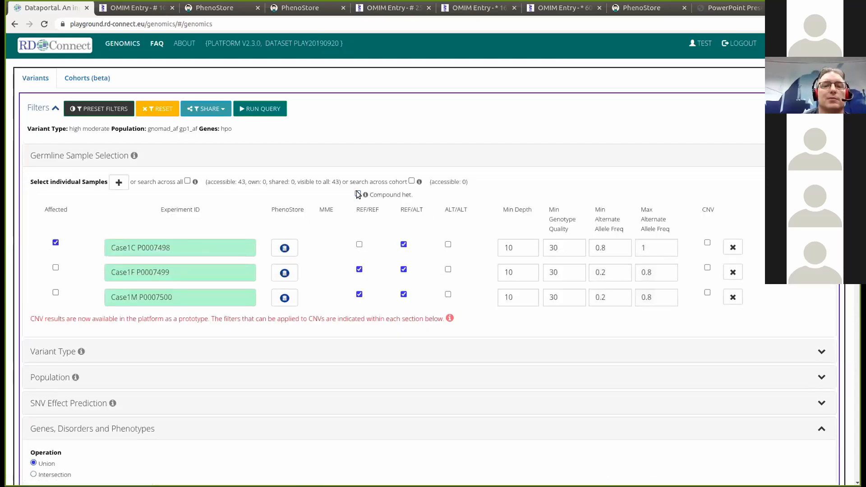
click(404, 269)
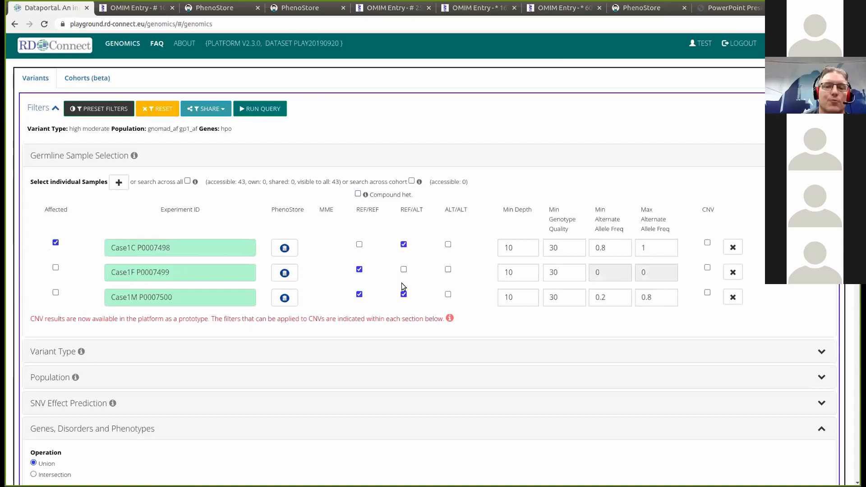
click(404, 295)
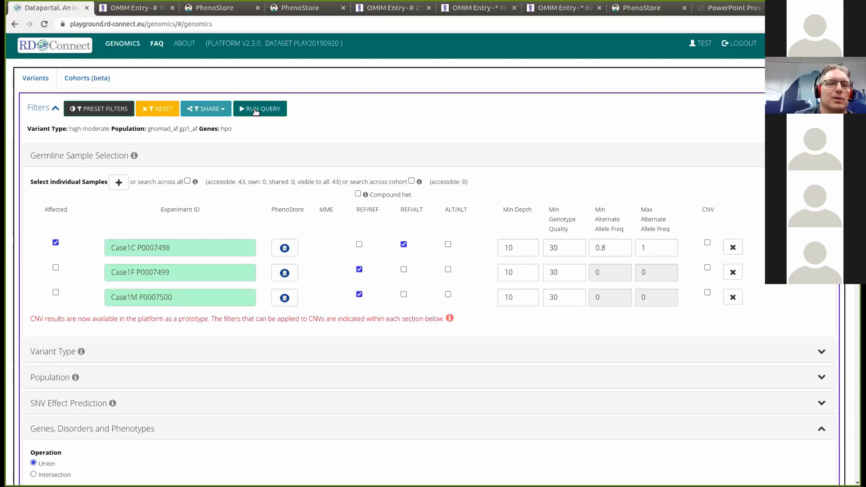
- Remove all HPO terms and reset Case1C's REF/ALT allele frequency range to 0.2–0.8
drag(858, 126, 858, 254)
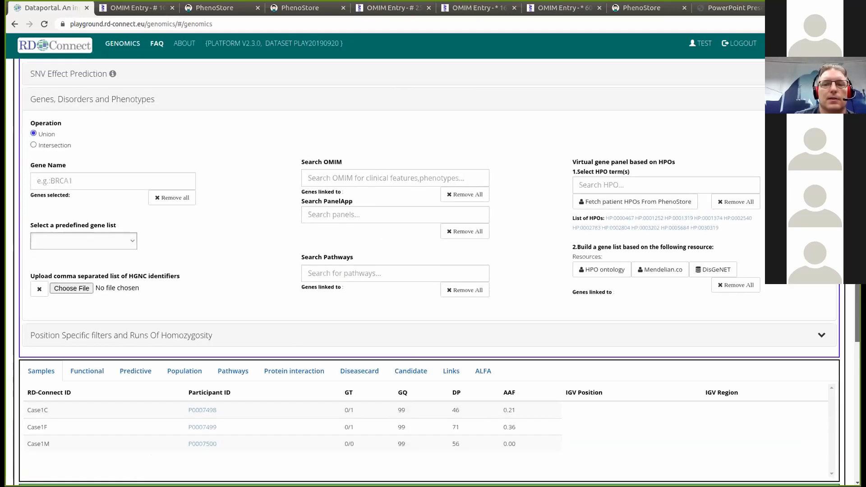
click(735, 201)
drag(858, 311, 858, 144)
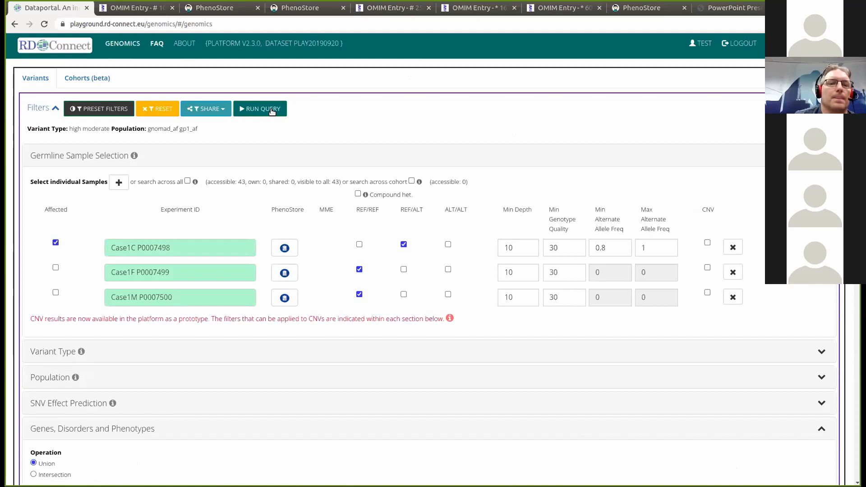
click(403, 244)
click(403, 244)
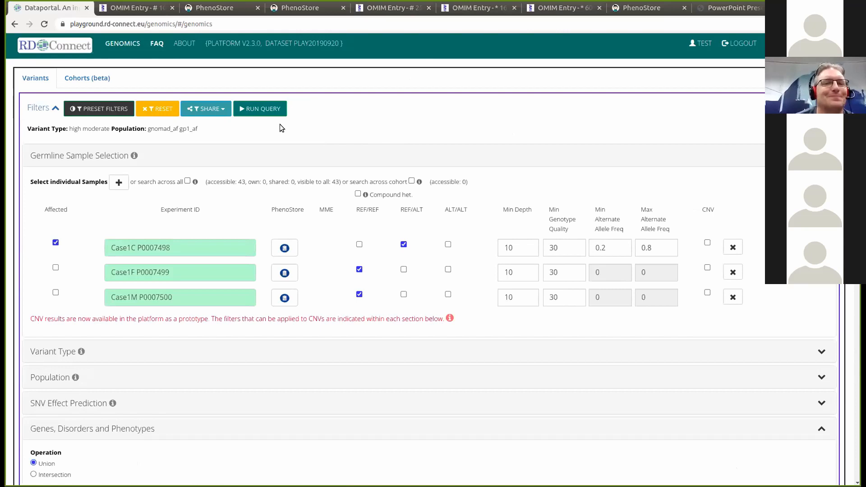
- Run the de novo trio query and review its 56 variants led by RERE, TTC39A and HFM1
click(264, 108)
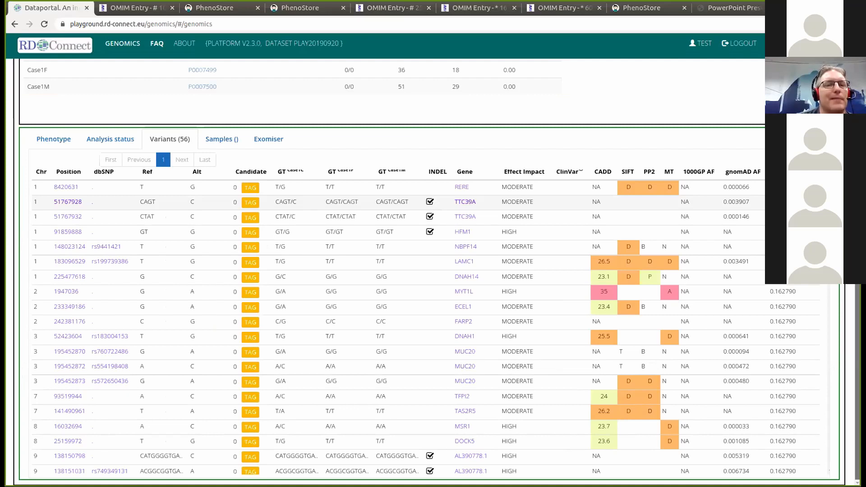
scroll(667, 271, up, 1)
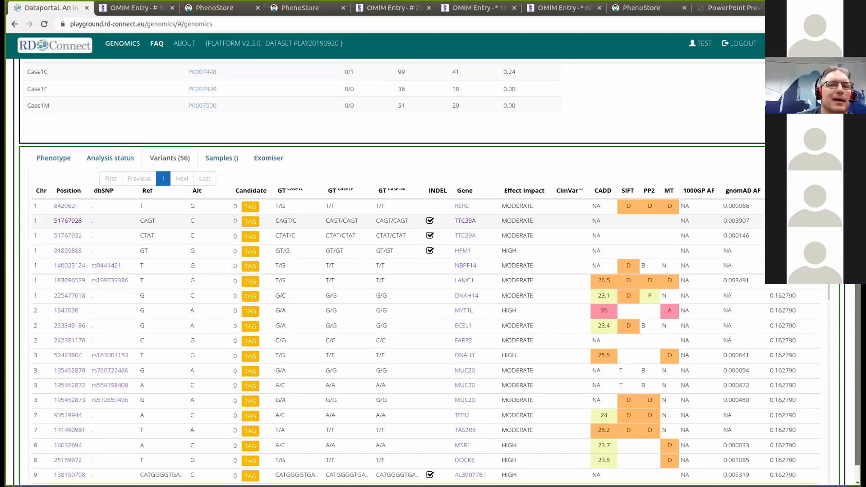
scroll(523, 137, up, 3)
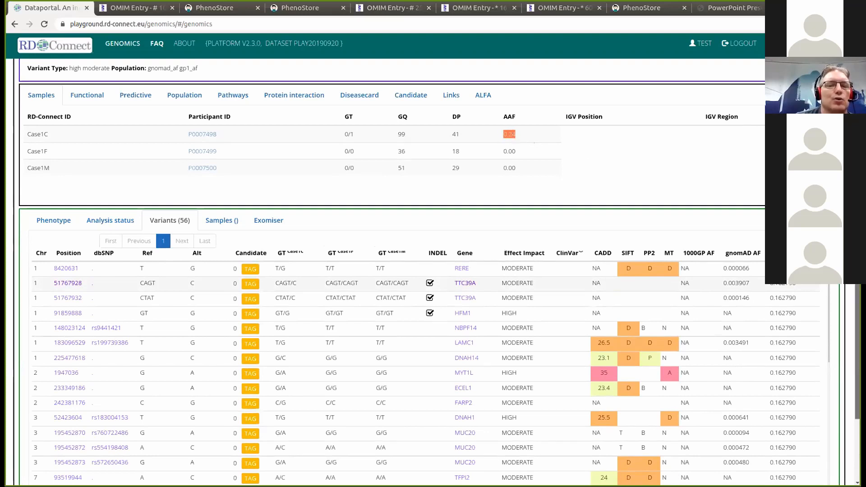
scroll(433, 271, down, 4)
scroll(433, 271, up, 5)
scroll(433, 271, up, 2)
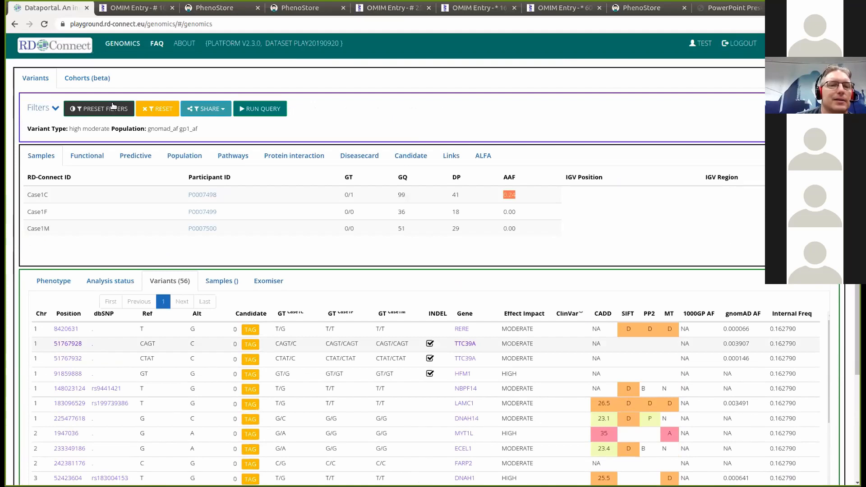
- Re-fetch the patient's PhenoStore HPO terms, build an HPO-ontology gene panel, and rerun the de novo query
click(56, 108)
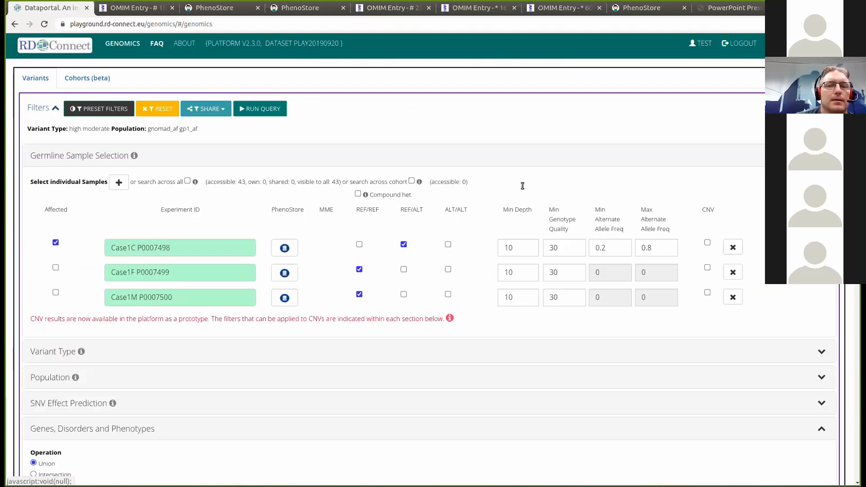
scroll(433, 271, down, 7)
scroll(433, 270, down, 1)
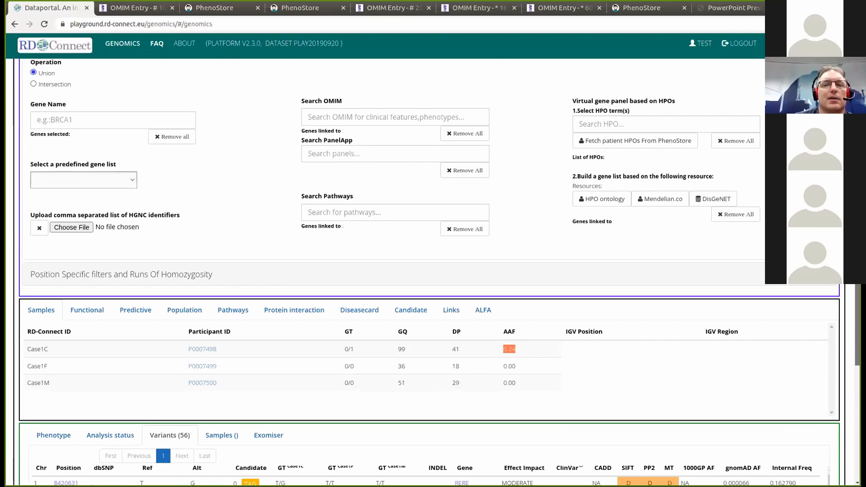
click(632, 141)
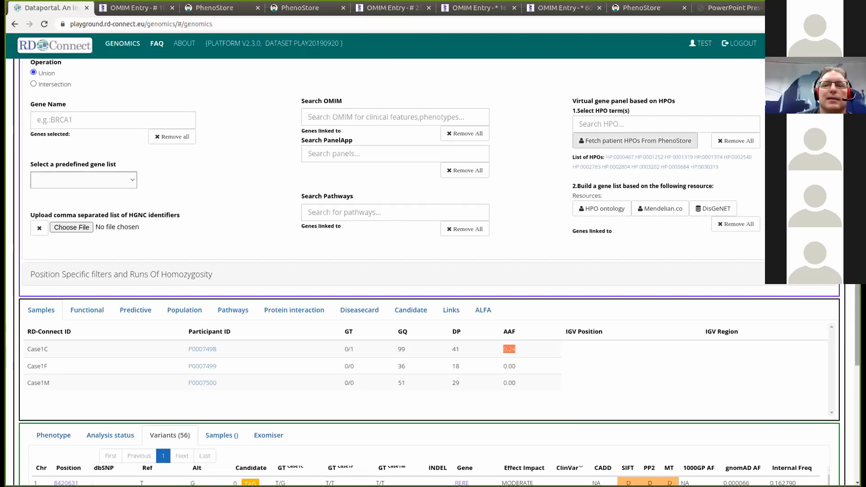
scroll(603, 171, down, 1)
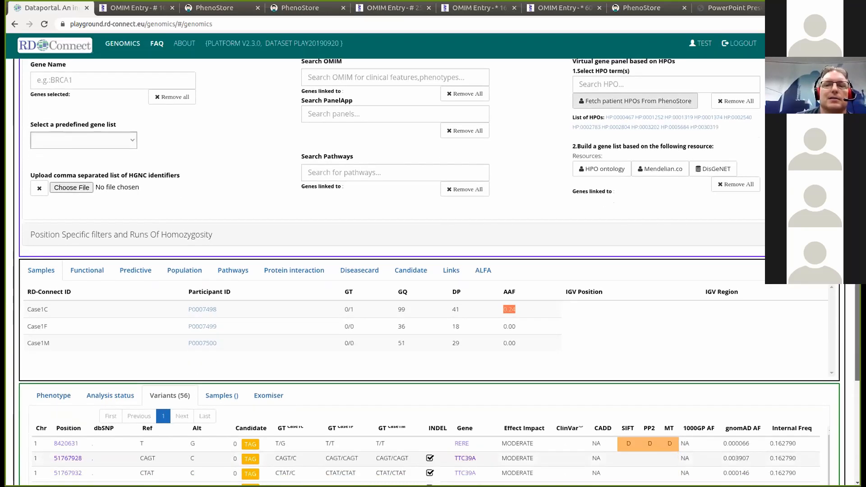
click(604, 170)
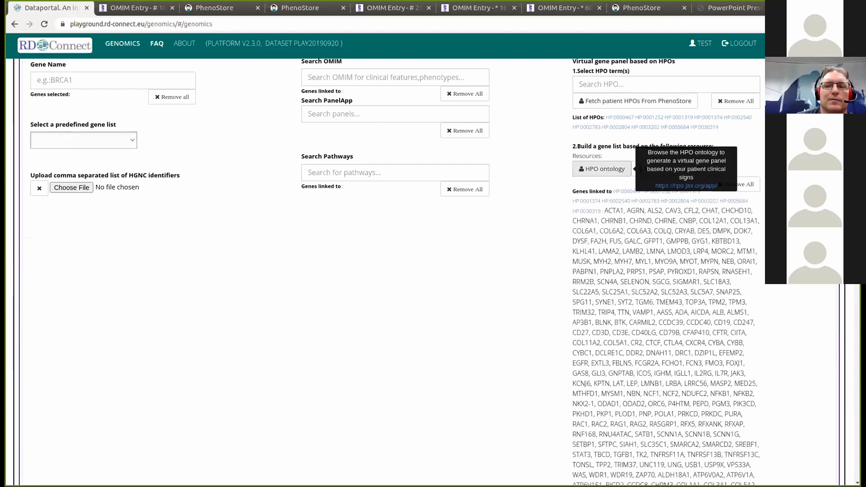
scroll(433, 271, up, 10)
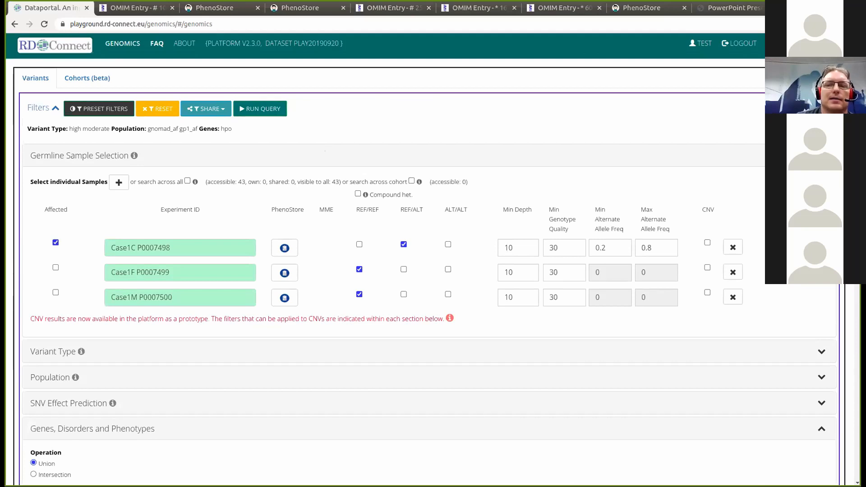
click(258, 109)
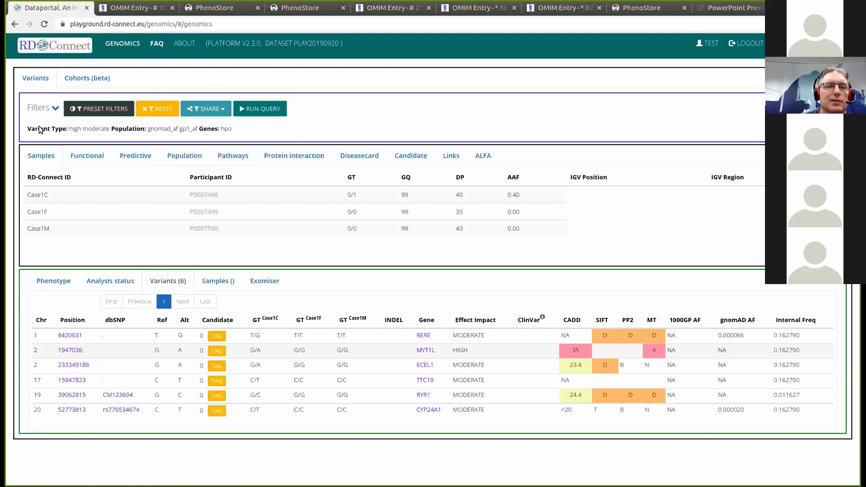
- After reviewing the six variants (MYT1L, ECEL1, RYR1), expand the filter panel again
click(55, 108)
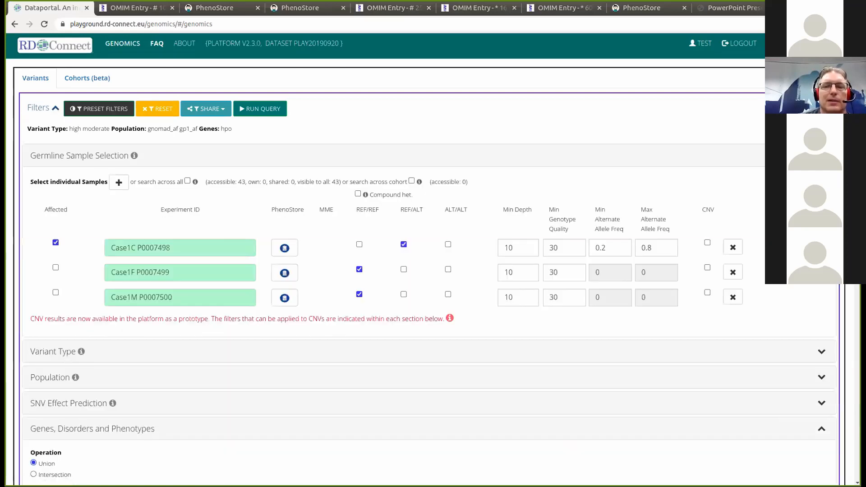
scroll(397, 271, down, 9)
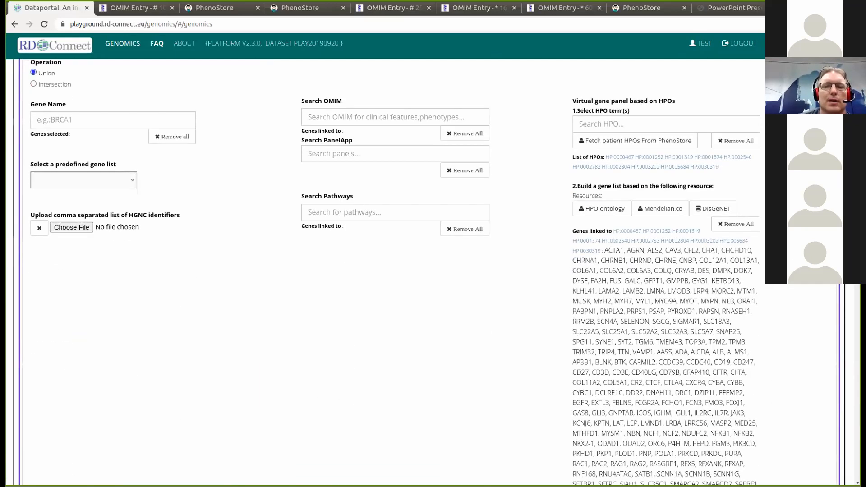
scroll(397, 270, down, 1)
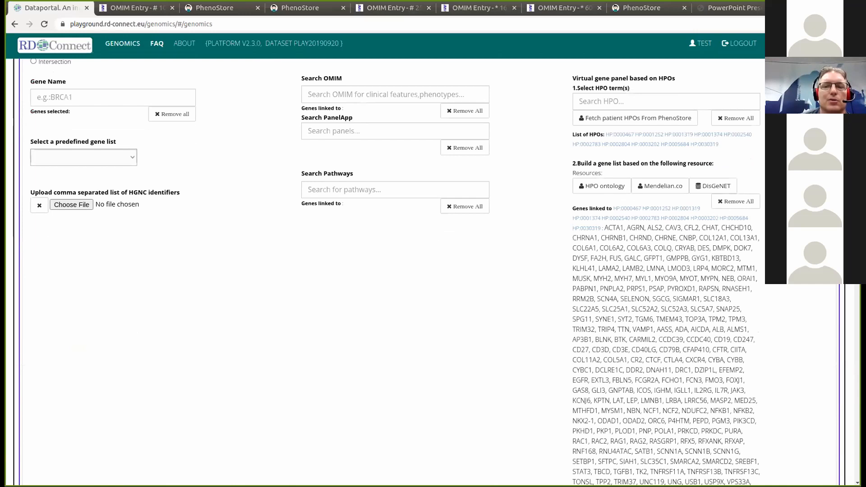
mouse_move(715, 188)
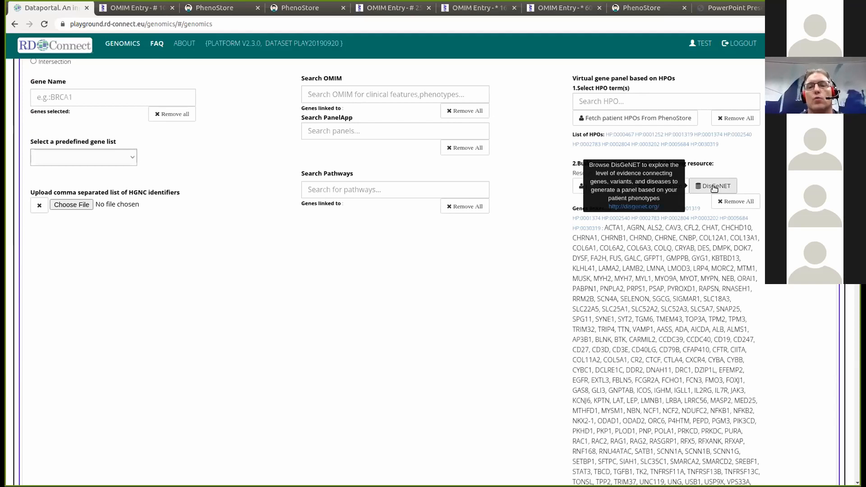
click(714, 187)
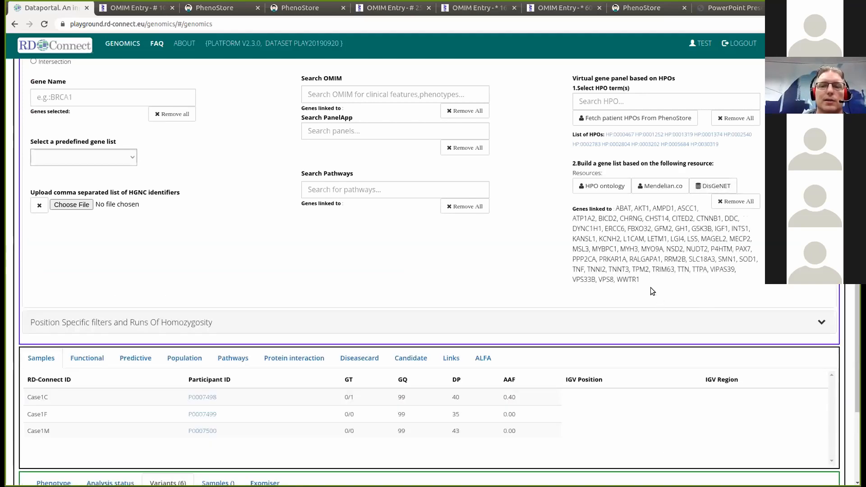
drag(617, 209, 647, 279)
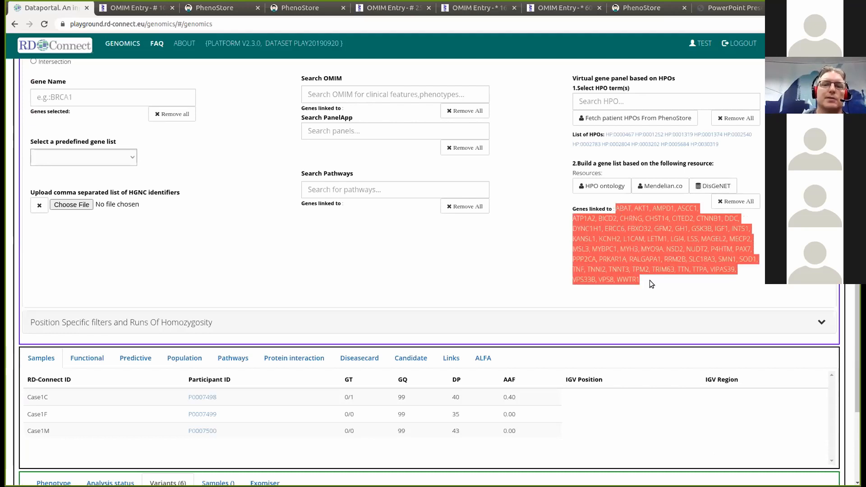
click(649, 280)
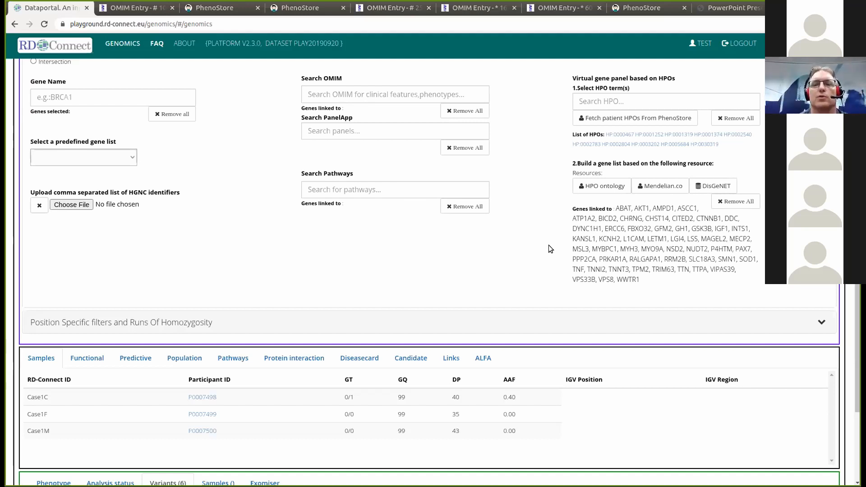
drag(857, 262, 858, 84)
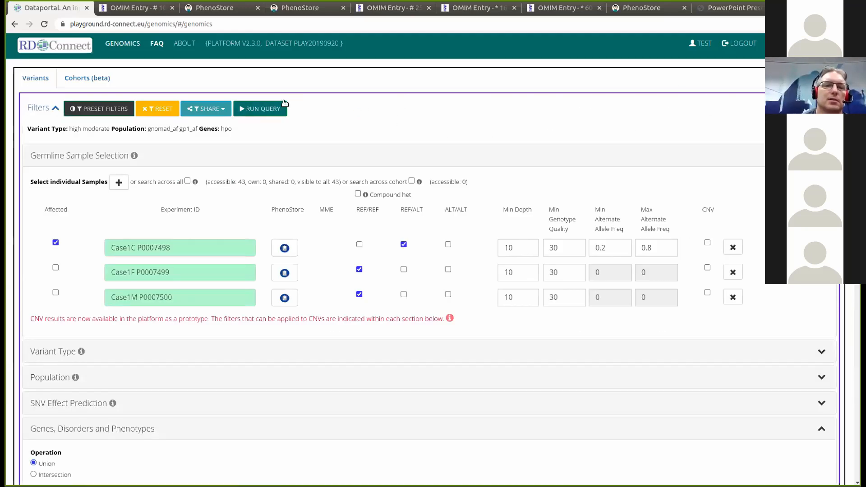
- Remove all DisGeNET genes linked to the HPO terms and regenerate the list from the HPO ontology
click(258, 110)
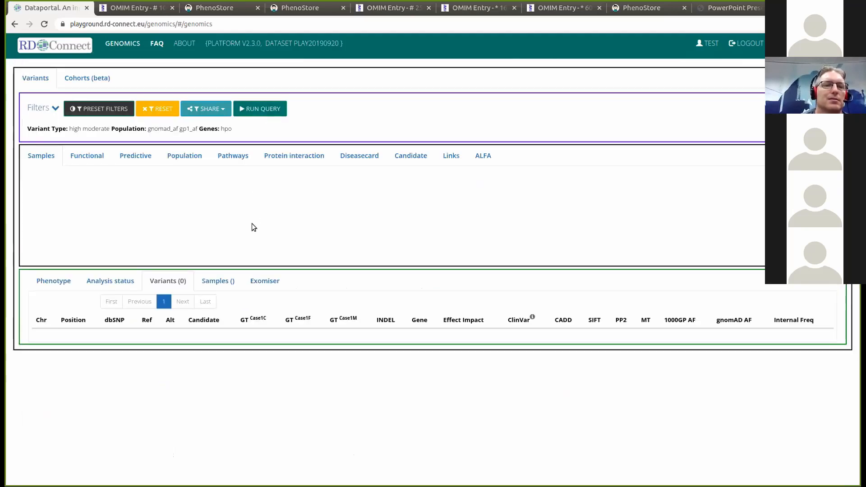
click(56, 109)
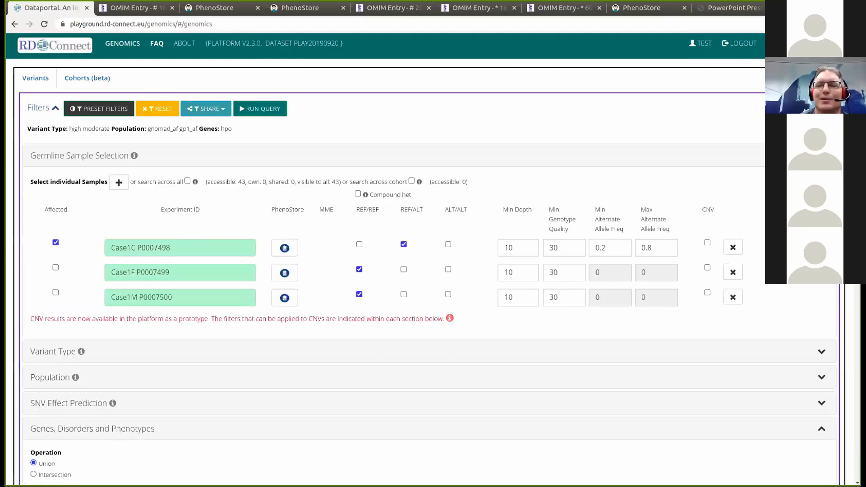
scroll(429, 271, down, 6)
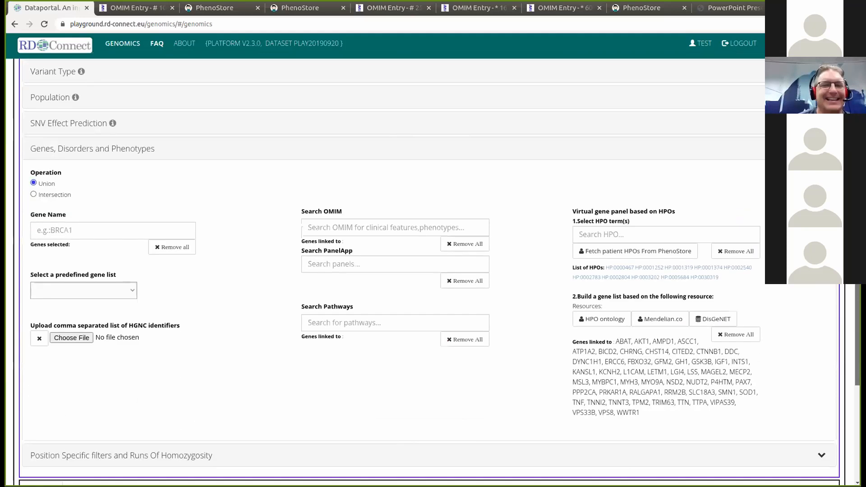
scroll(428, 270, down, 2)
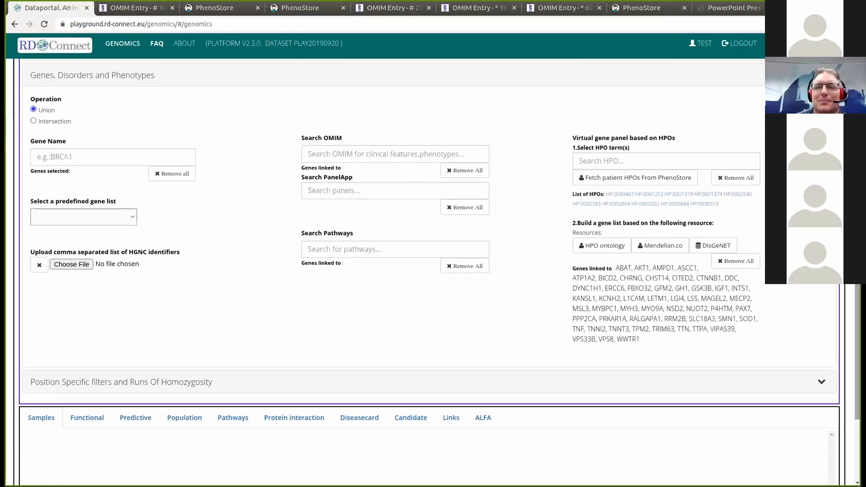
scroll(433, 271, down, 1)
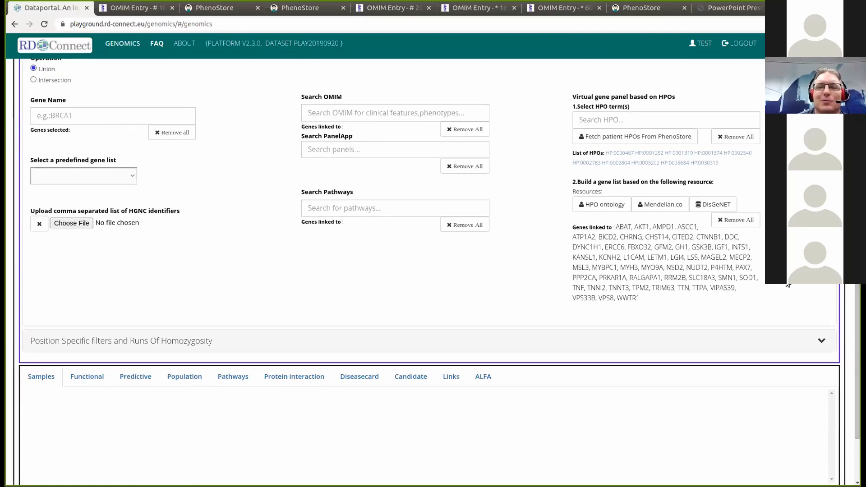
click(744, 222)
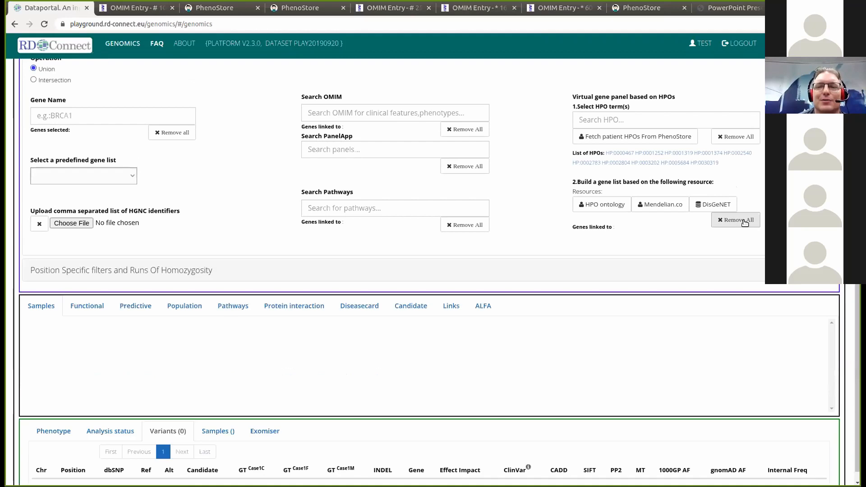
click(601, 207)
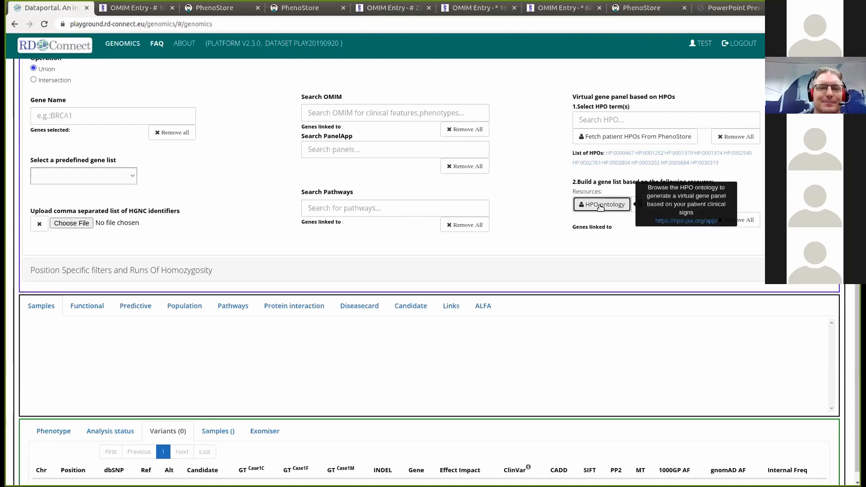
scroll(601, 207, down, 10)
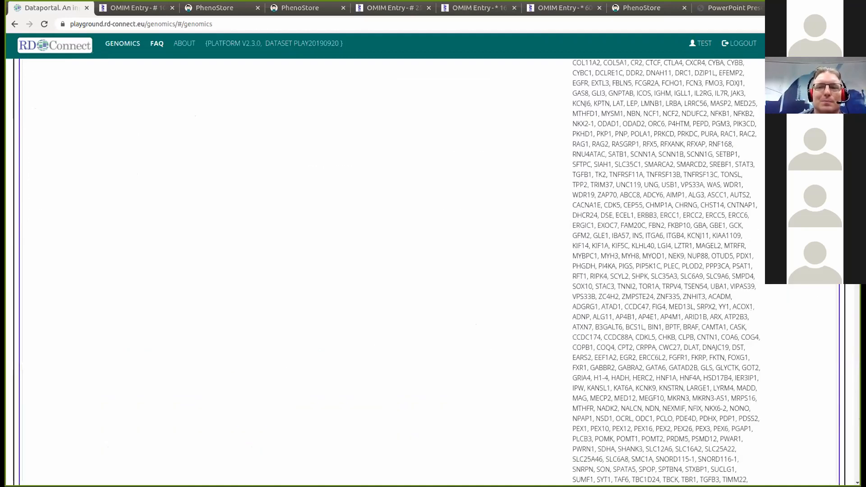
scroll(403, 109, up, 15)
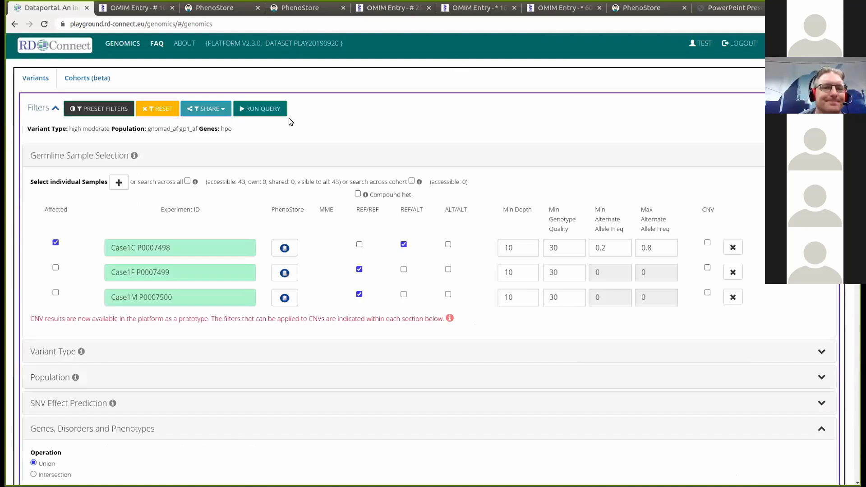
- Rerun the query to get six variants: RERE, MYT1L, ECEL1, TTC19, RYR1 and CYP24A1
click(269, 112)
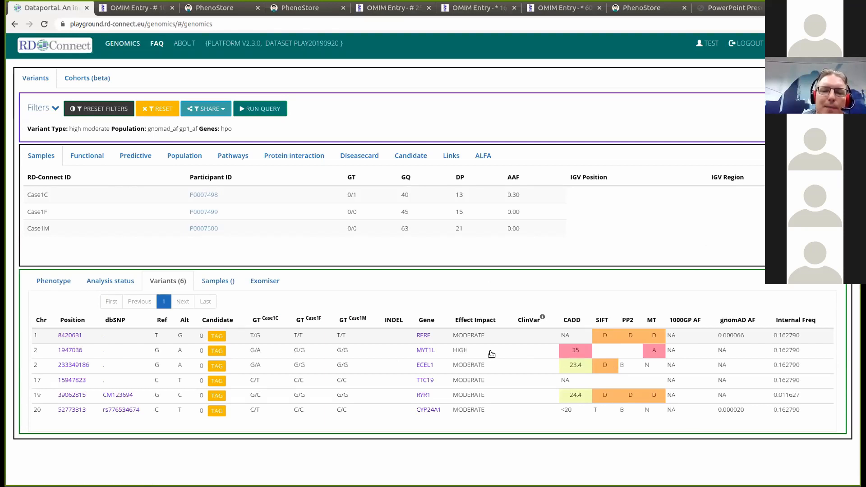
- Look up MYT1L in OMIM and open gene entry 613084
click(422, 350)
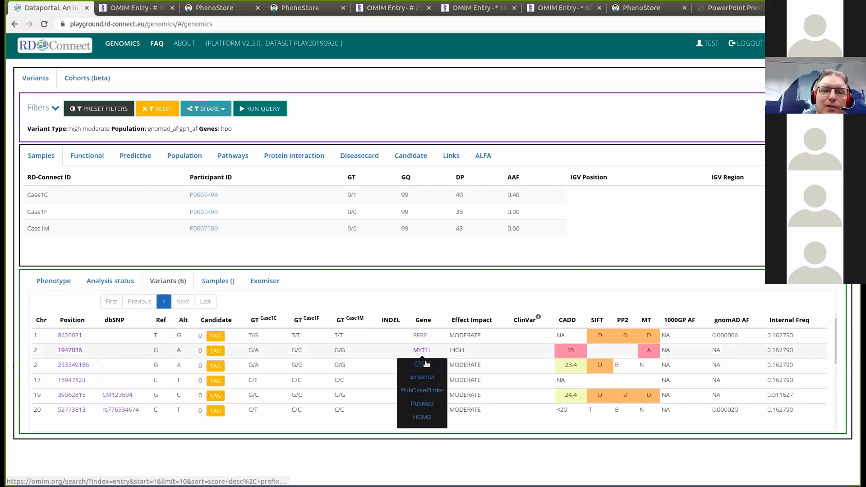
click(424, 363)
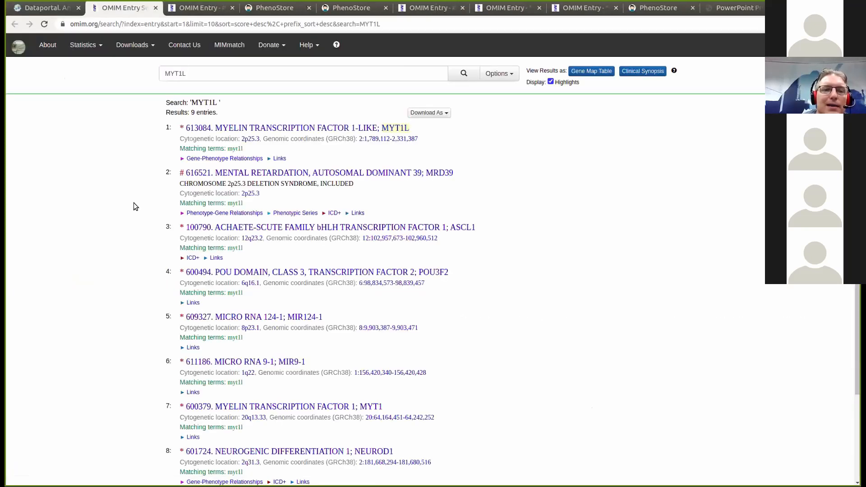
click(312, 126)
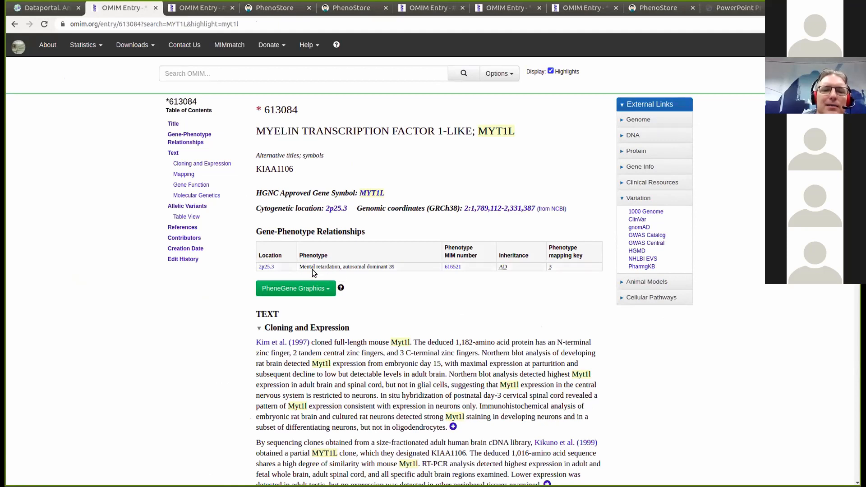
- Compare the entry with the patient's PhenoStore symptoms, then return to the six-variant results
click(263, 9)
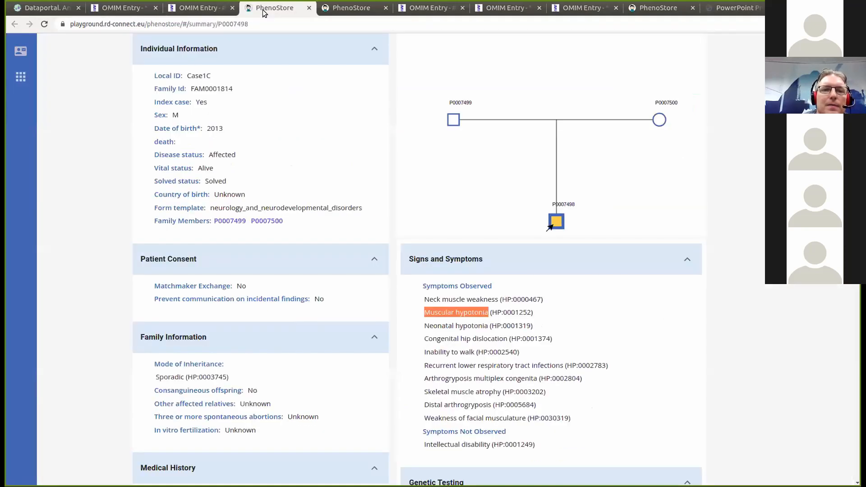
drag(537, 444, 455, 445)
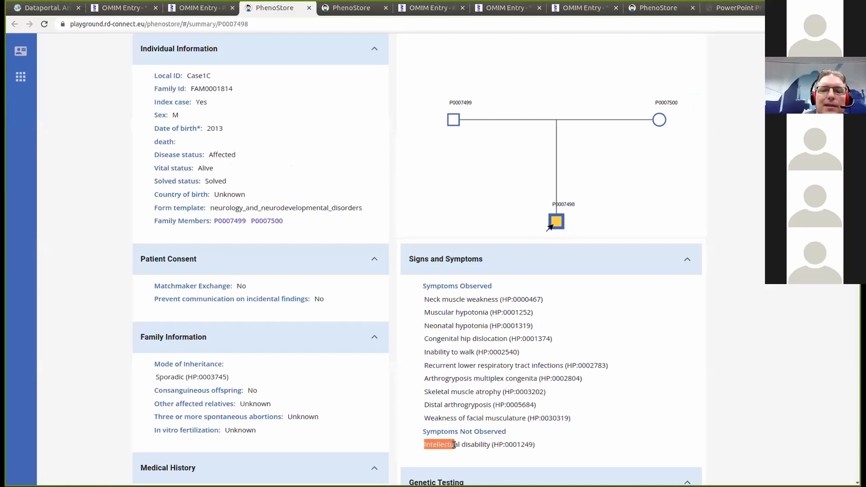
click(120, 9)
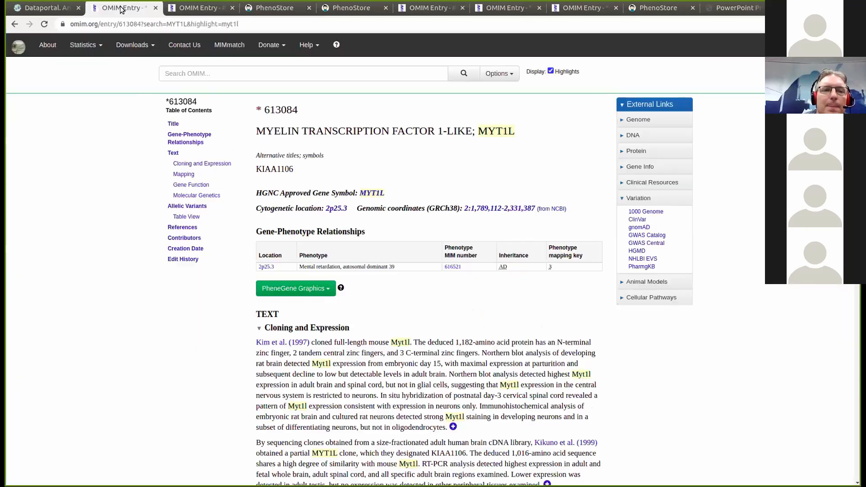
click(49, 8)
click(573, 224)
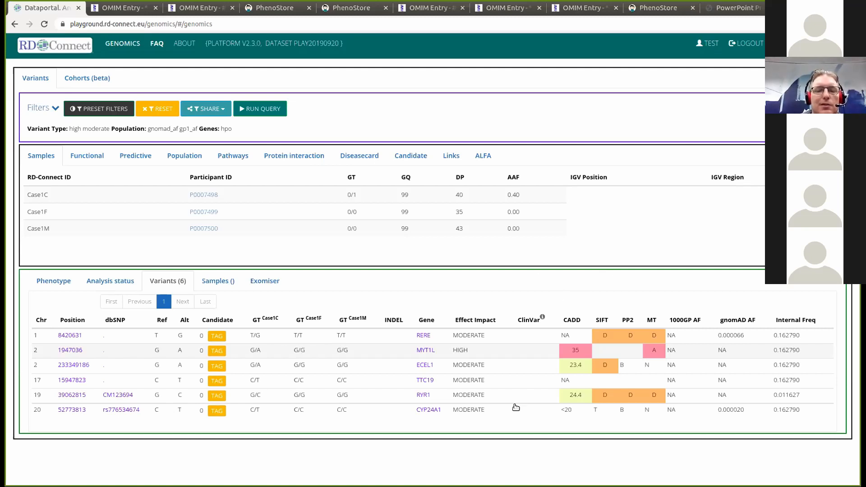
- Look up RYR1 in OMIM and open gene entry 180901
click(421, 394)
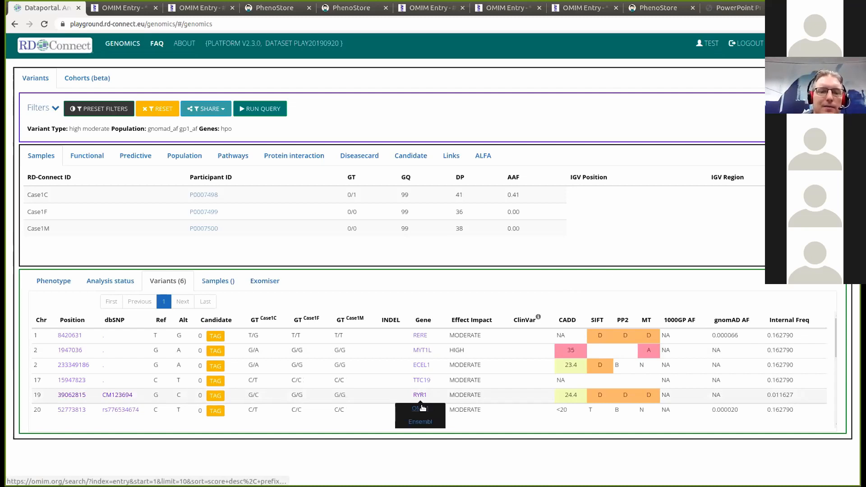
click(421, 407)
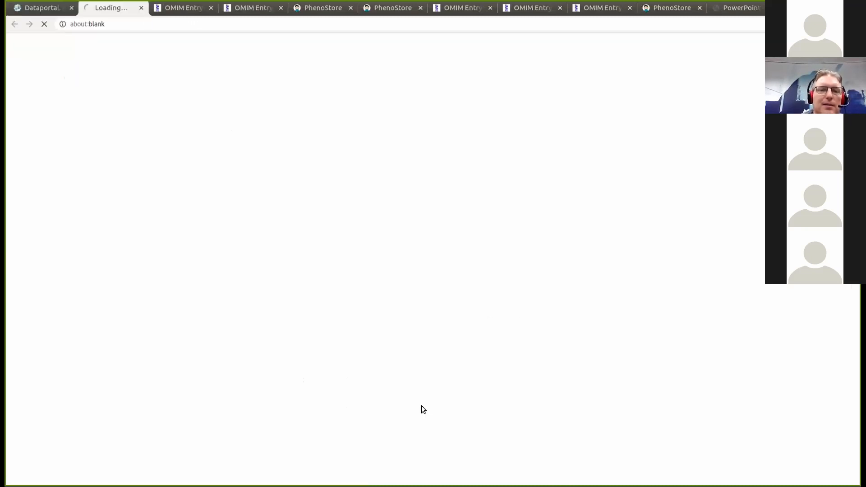
click(304, 126)
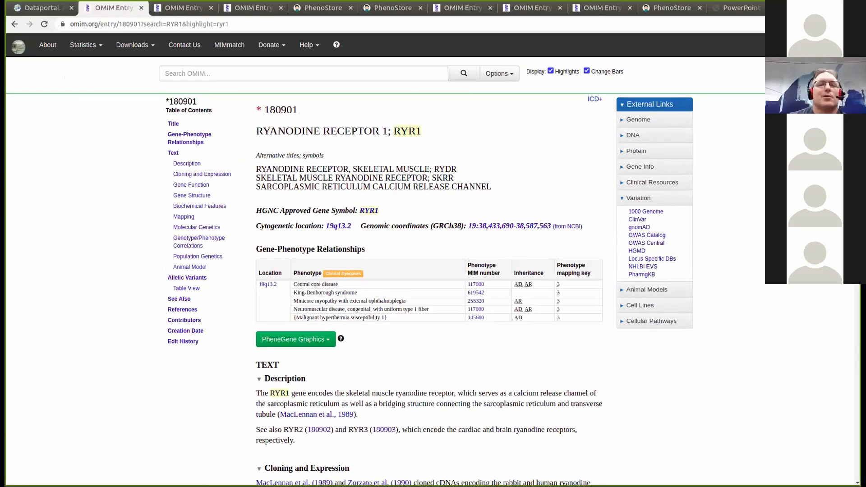
scroll(429, 289, down, 4)
scroll(429, 289, up, 1)
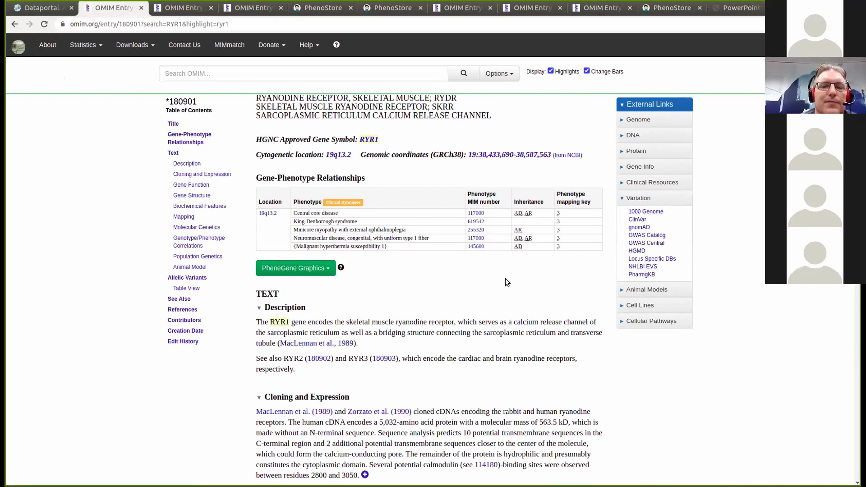
- Read the central core disease entry 117000, then switch back to the Dataportal tab
click(476, 213)
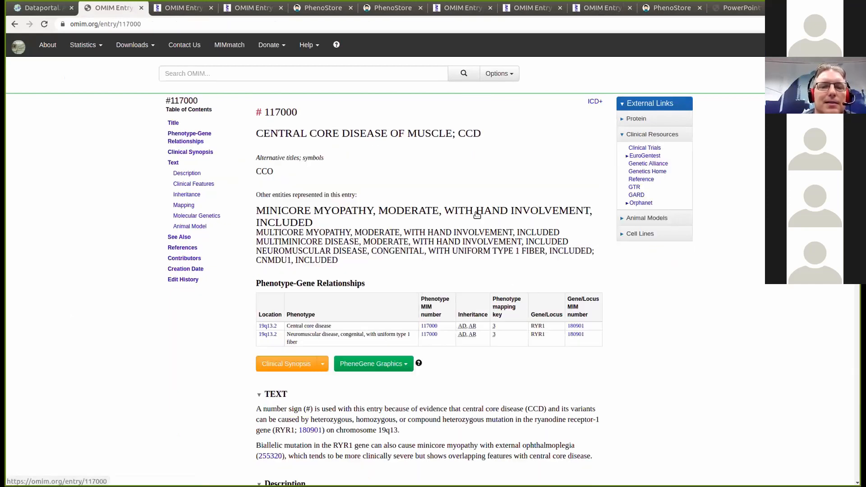
scroll(429, 293, down, 3)
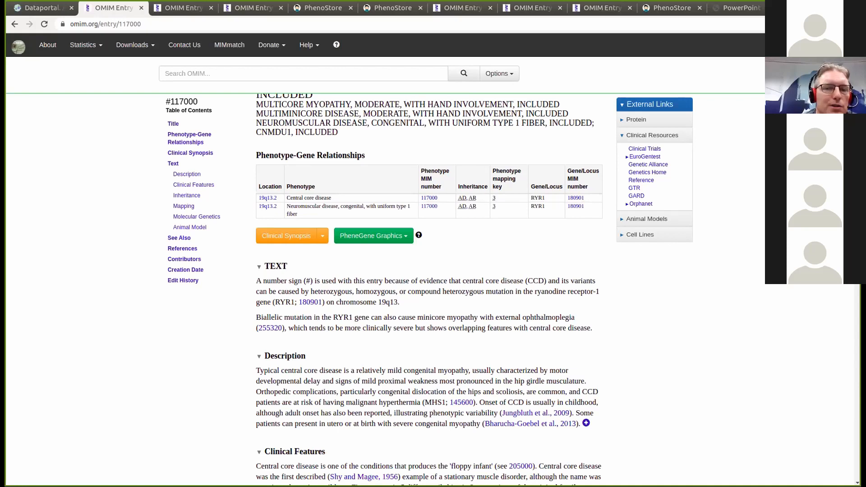
scroll(428, 289, down, 1)
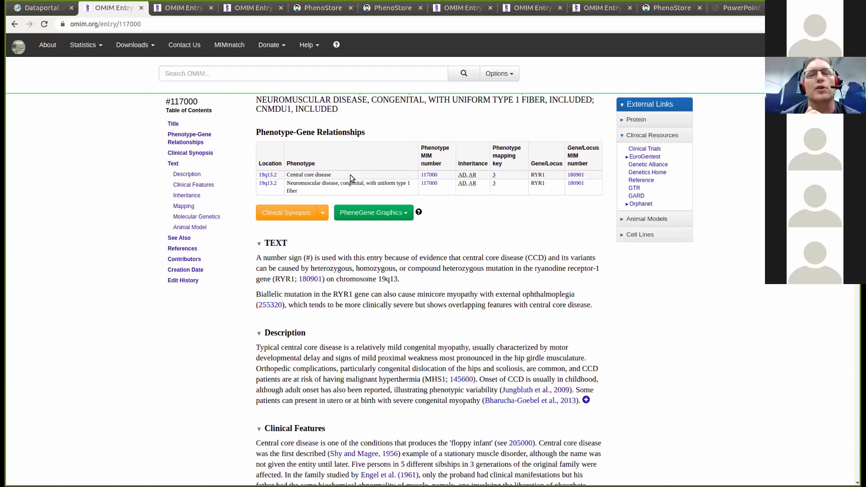
click(35, 8)
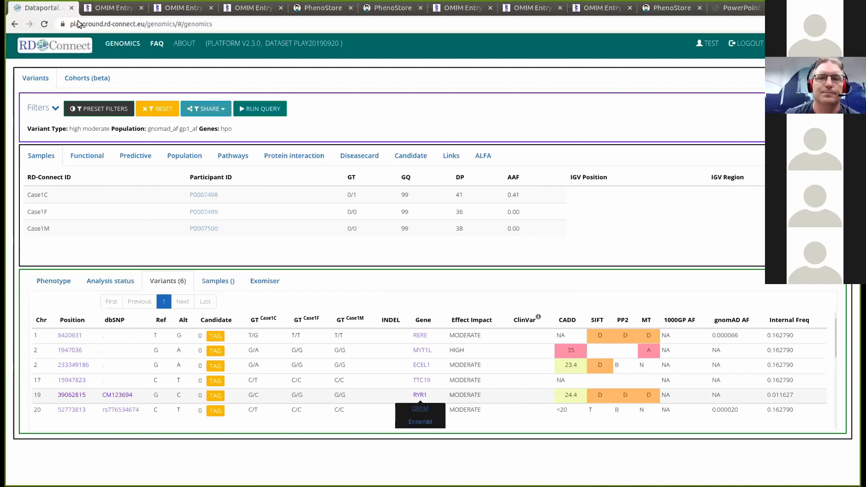